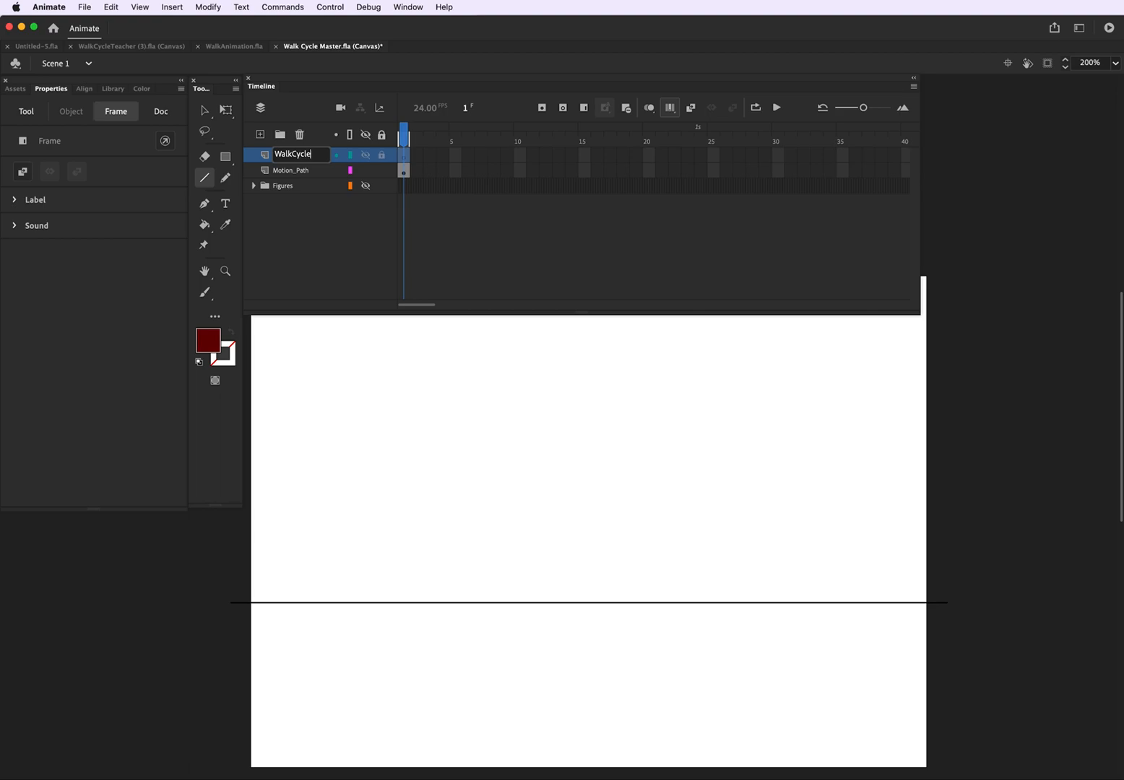
Extend the Motion_Path layer's frames to frame 35.
{"action": "left_click", "coordinate": [403, 172]}
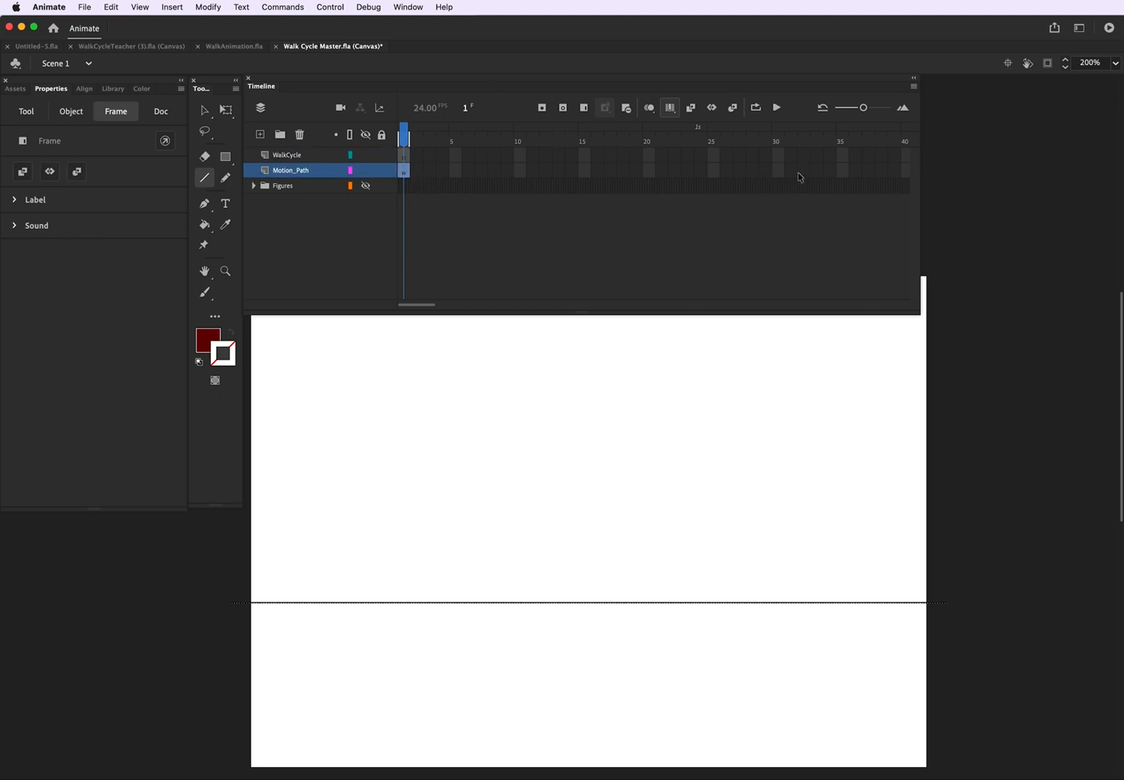
{"action": "left_click", "coordinate": [843, 173]}
{"action": "key", "text": "F5"}
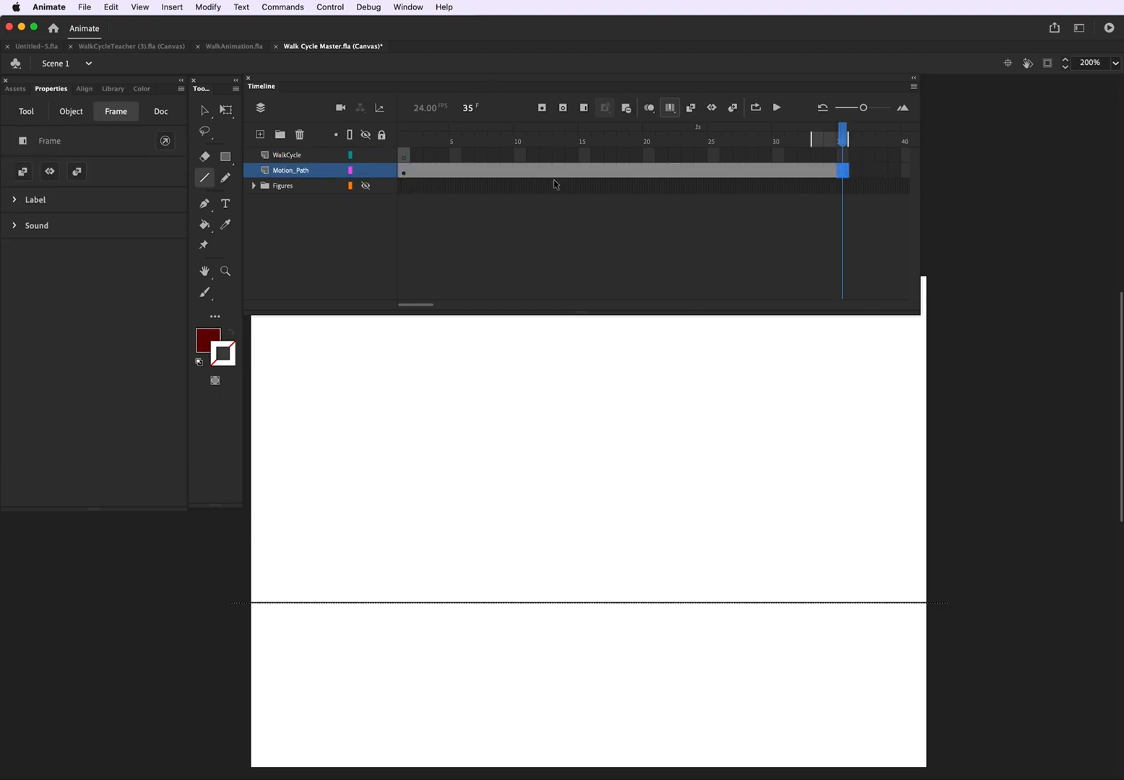
Expand the Figures folder, copy the Fig_1 layer's frame and hide that layer.
{"action": "left_click", "coordinate": [254, 186]}
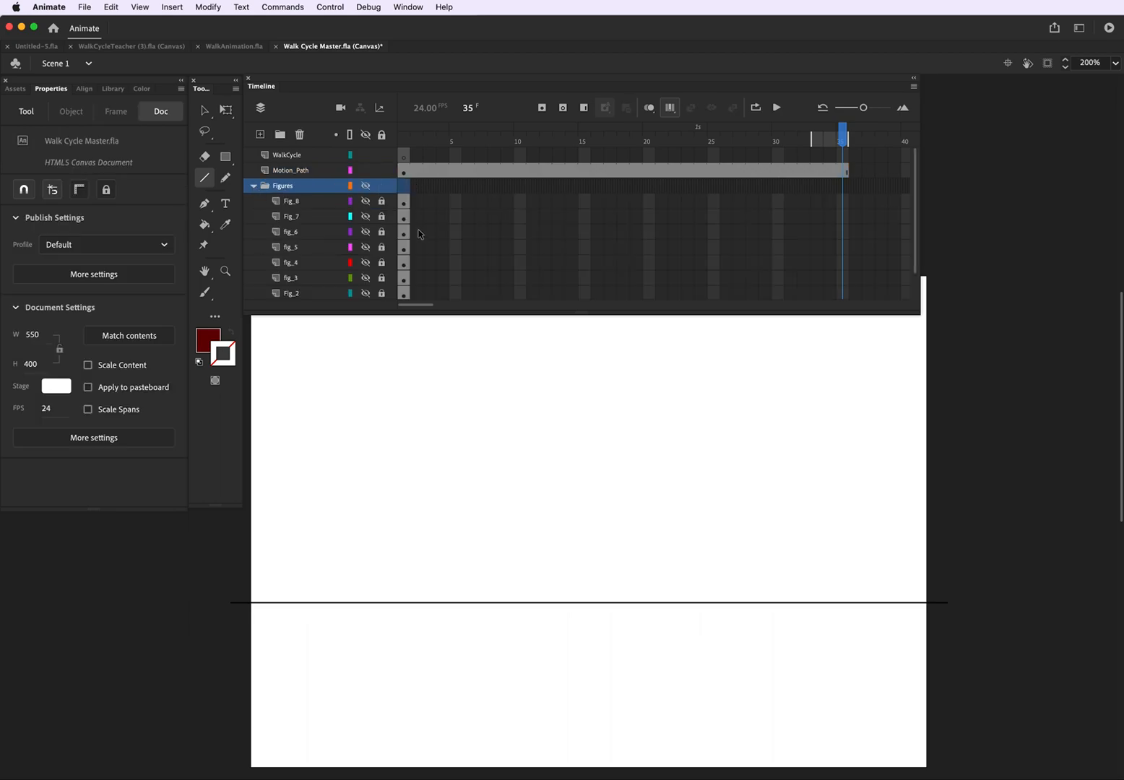
{"action": "scroll", "coordinate": [376, 222], "scroll_direction": "down", "scroll_amount": 2}
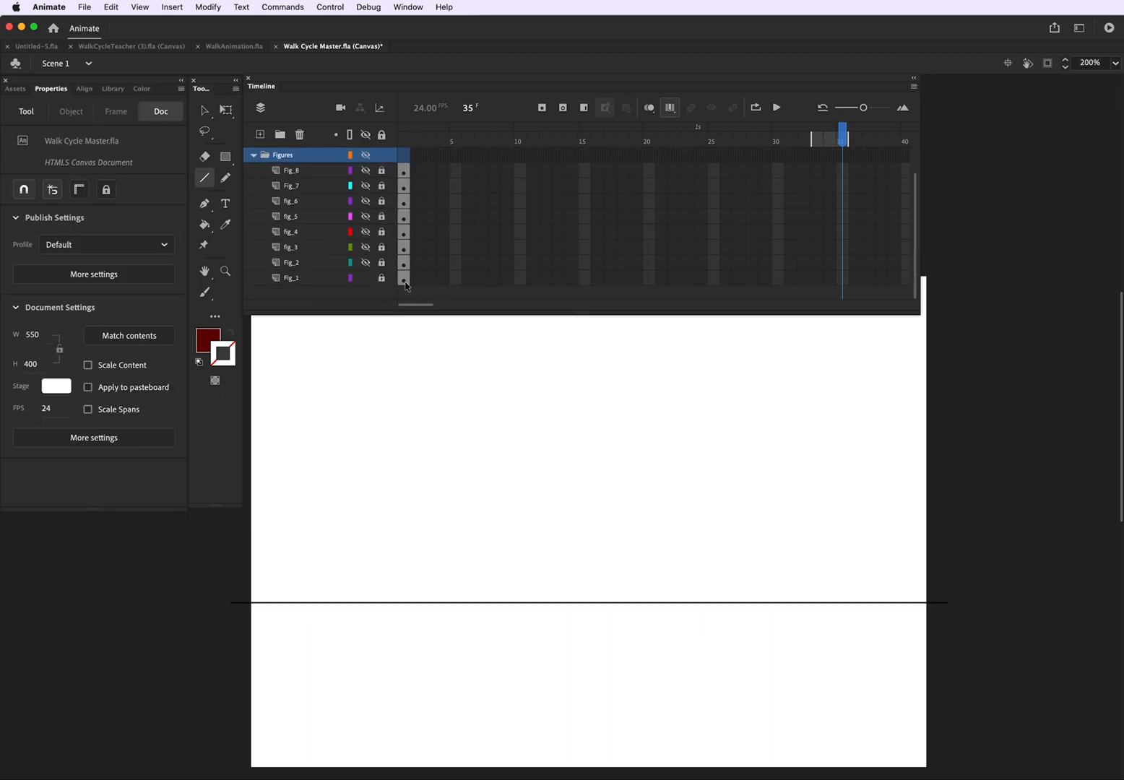
{"action": "left_click", "coordinate": [404, 280]}
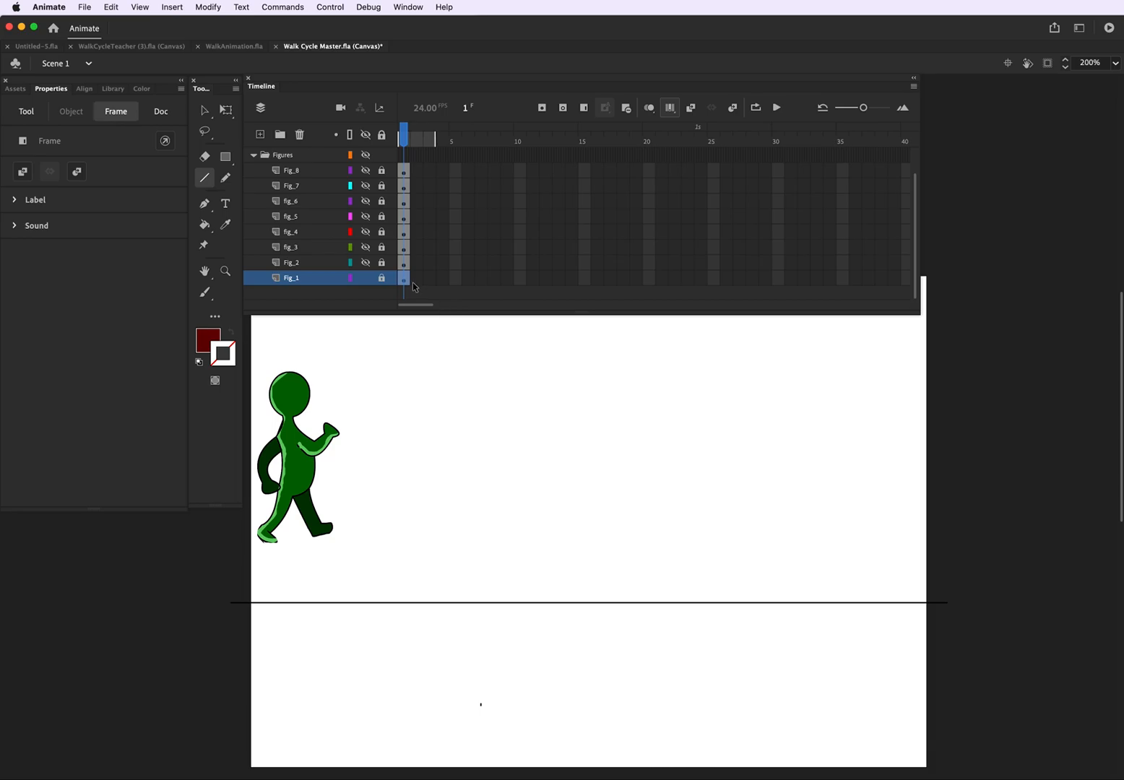
{"action": "right_click", "coordinate": [407, 282]}
{"action": "left_click", "coordinate": [453, 471]}
{"action": "left_click", "coordinate": [366, 280]}
Paste the copied Fig_1 frame into frame 1 of the WalkCycle layer.
{"action": "scroll", "coordinate": [409, 222], "scroll_direction": "up", "scroll_amount": 2}
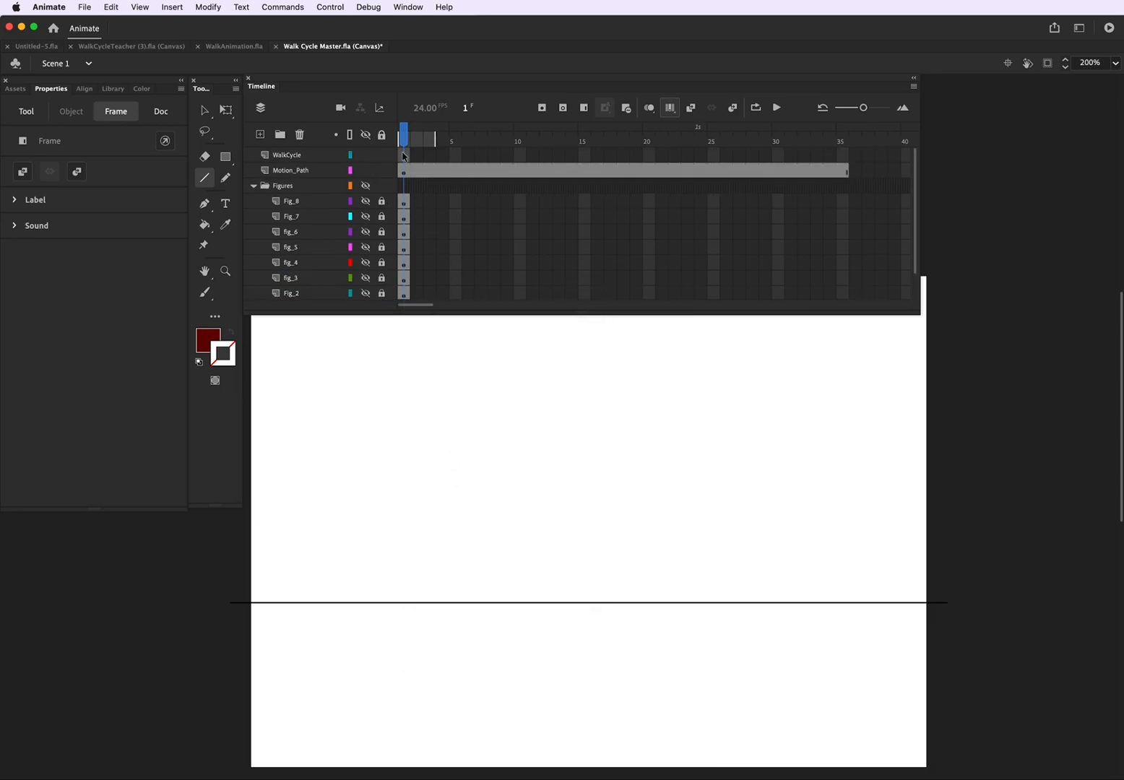
{"action": "left_click", "coordinate": [405, 156]}
{"action": "right_click", "coordinate": [405, 156]}
{"action": "left_click", "coordinate": [461, 361]}
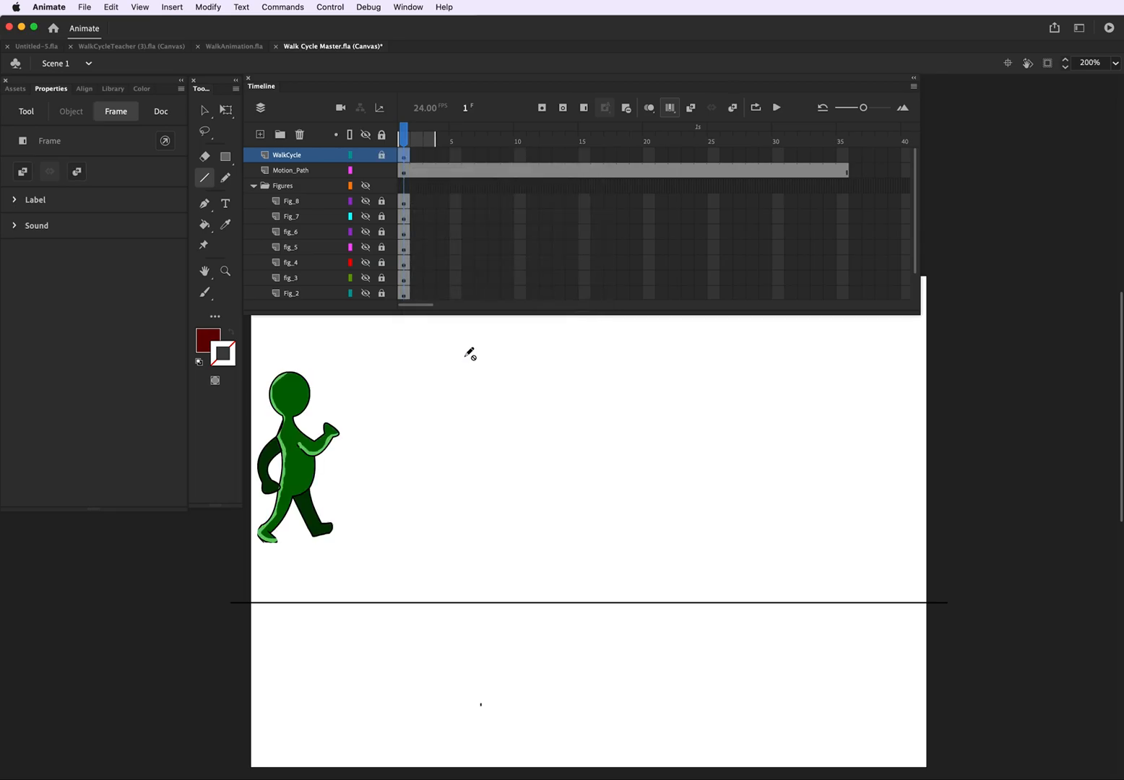
Group the frame 1 figure and place it just off the stage's left edge on the ground line, at about X -67, Y 127.
{"action": "left_click", "coordinate": [222, 114]}
{"action": "left_click_drag", "start_coordinate": [246, 360], "coordinate": [377, 582]}
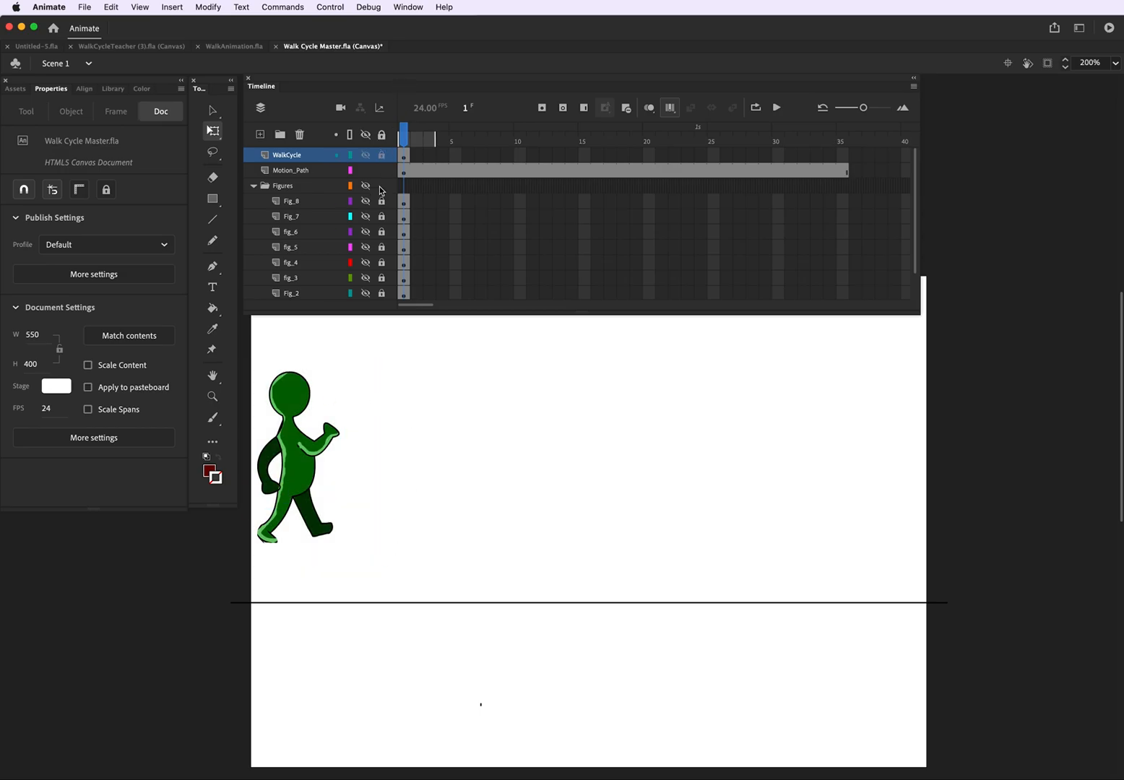
{"action": "left_click_drag", "start_coordinate": [250, 359], "coordinate": [371, 570]}
{"action": "left_click", "coordinate": [208, 7]}
{"action": "left_click", "coordinate": [259, 243]}
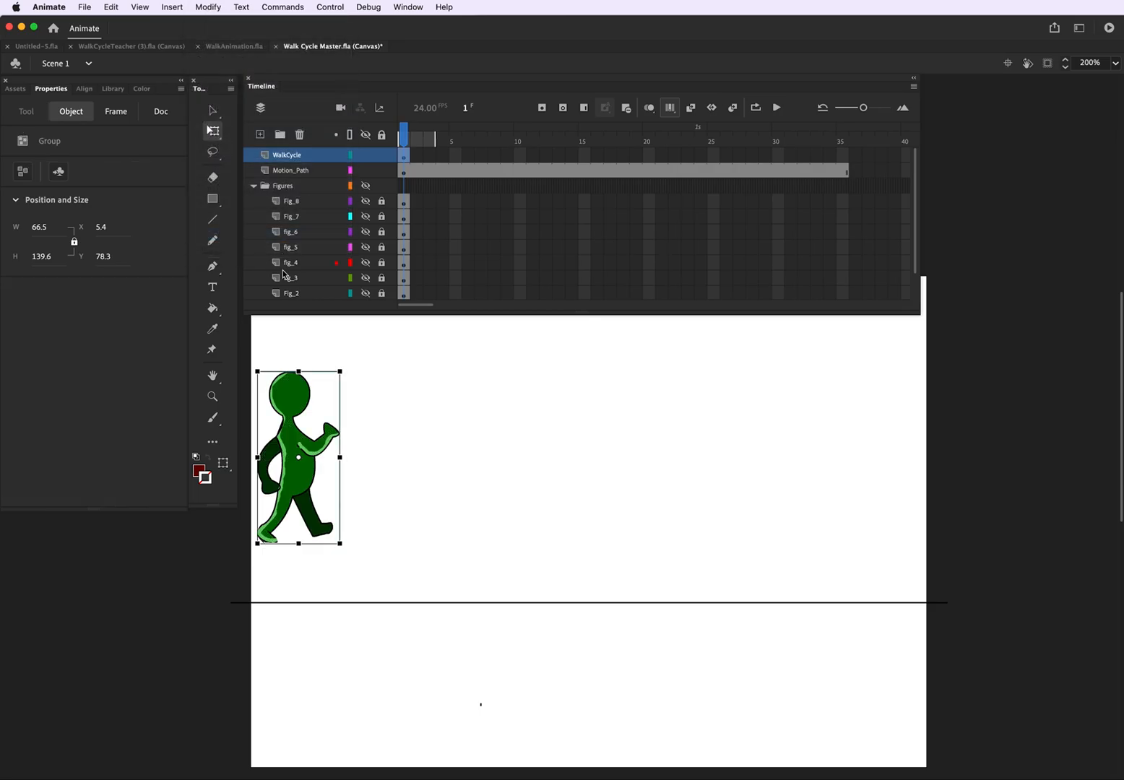
{"action": "left_click_drag", "start_coordinate": [304, 478], "coordinate": [214, 542]}
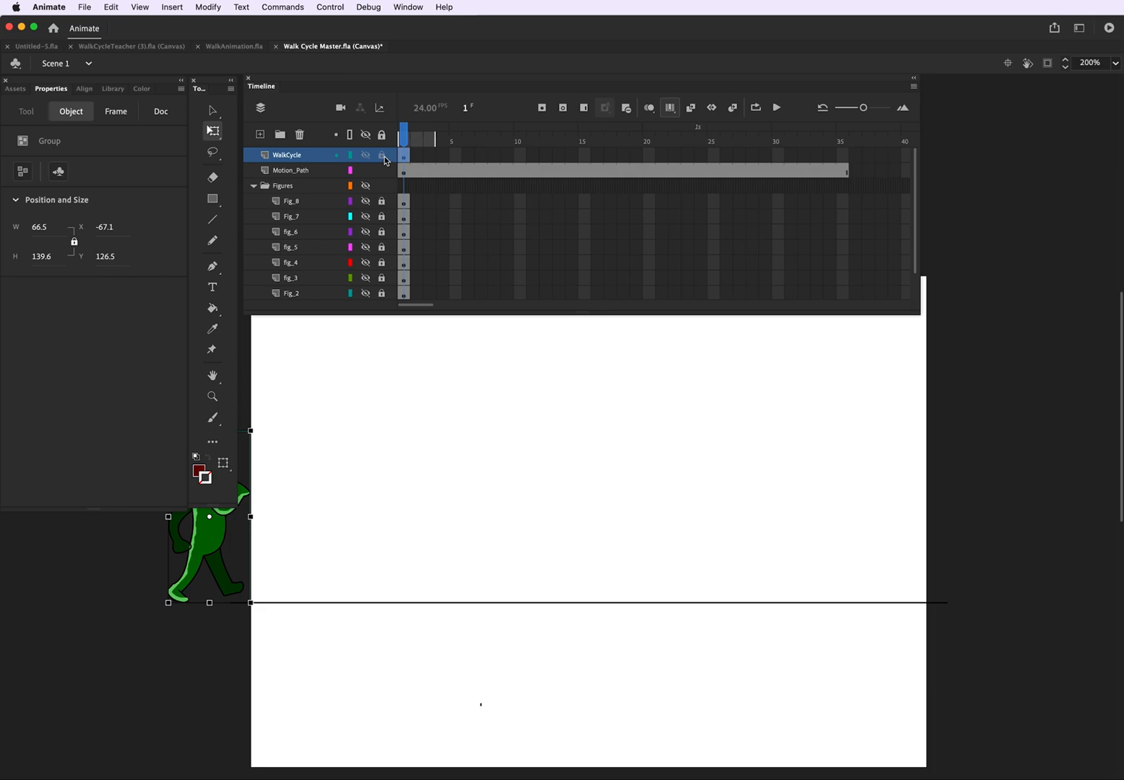
Show the Fig_2 layer, copy its frame and hide the layer again.
{"action": "left_click", "coordinate": [367, 365]}
{"action": "scroll", "coordinate": [410, 261], "scroll_direction": "down", "scroll_amount": 2}
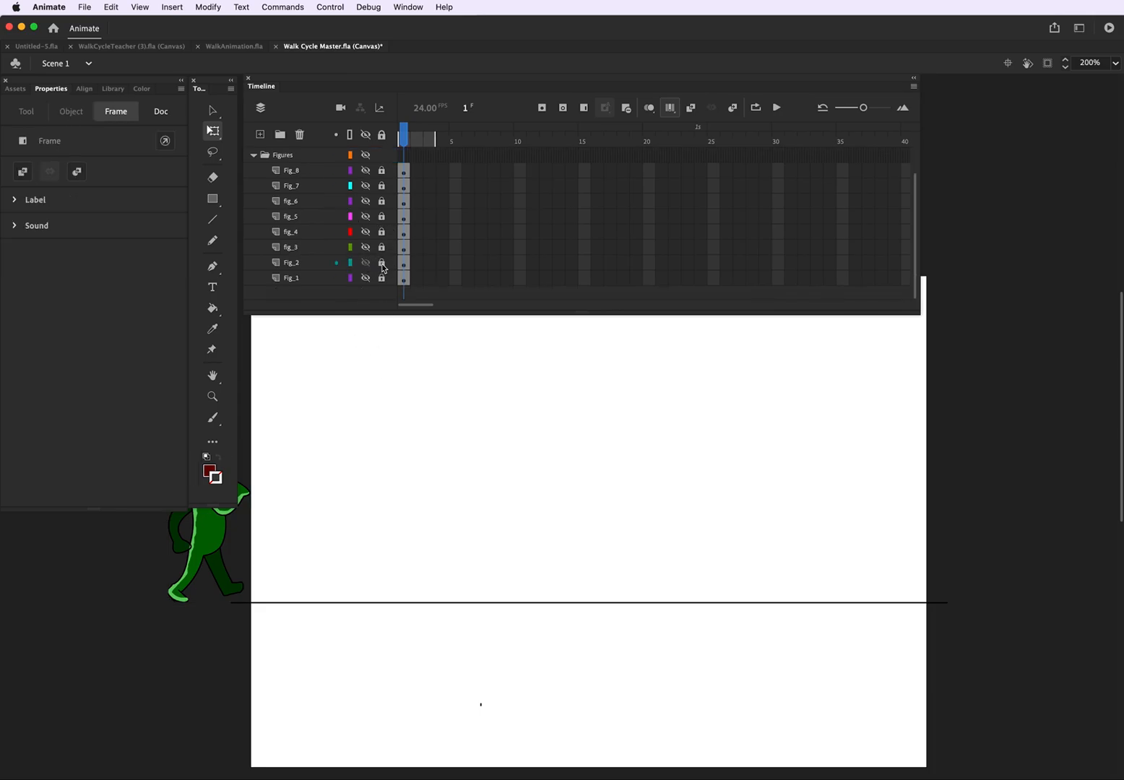
{"action": "left_click", "coordinate": [366, 262]}
{"action": "right_click", "coordinate": [404, 266]}
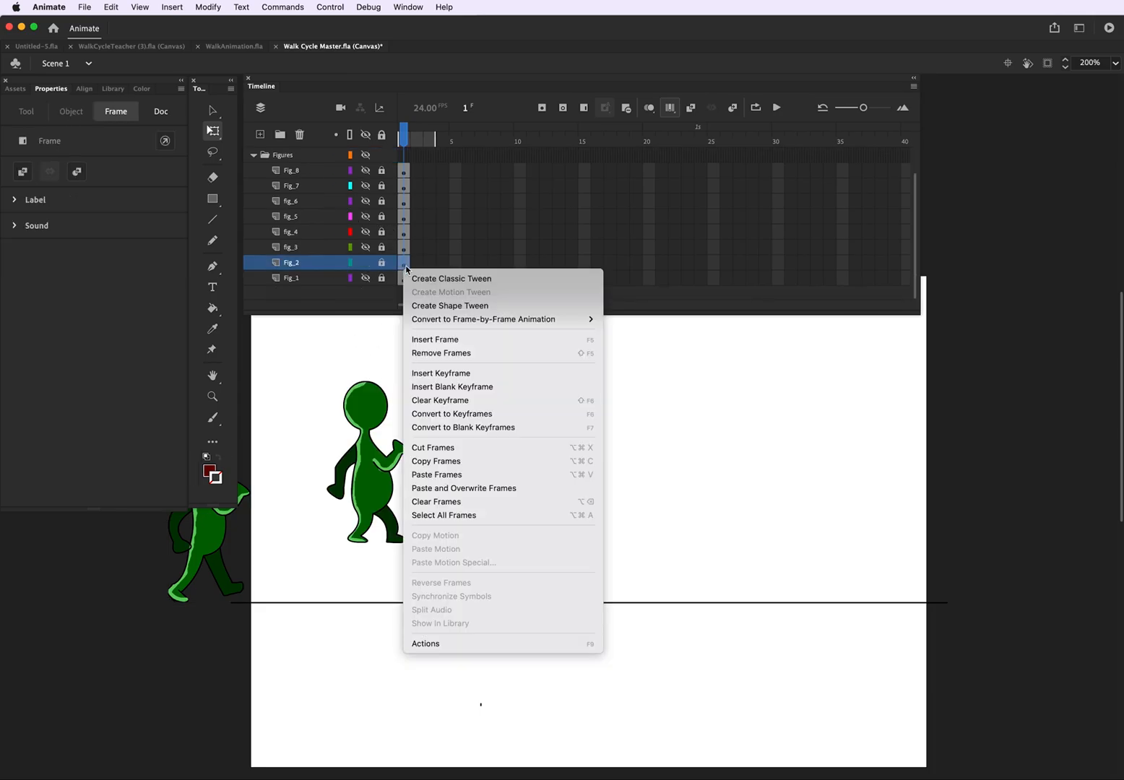
{"action": "left_click", "coordinate": [435, 461]}
{"action": "left_click", "coordinate": [366, 262]}
Hold the WalkCycle layer's first pose through frame 2 and, with the layer unlocked, prepare an empty keyframe at frame 3.
{"action": "scroll", "coordinate": [366, 253], "scroll_direction": "up", "scroll_amount": 2}
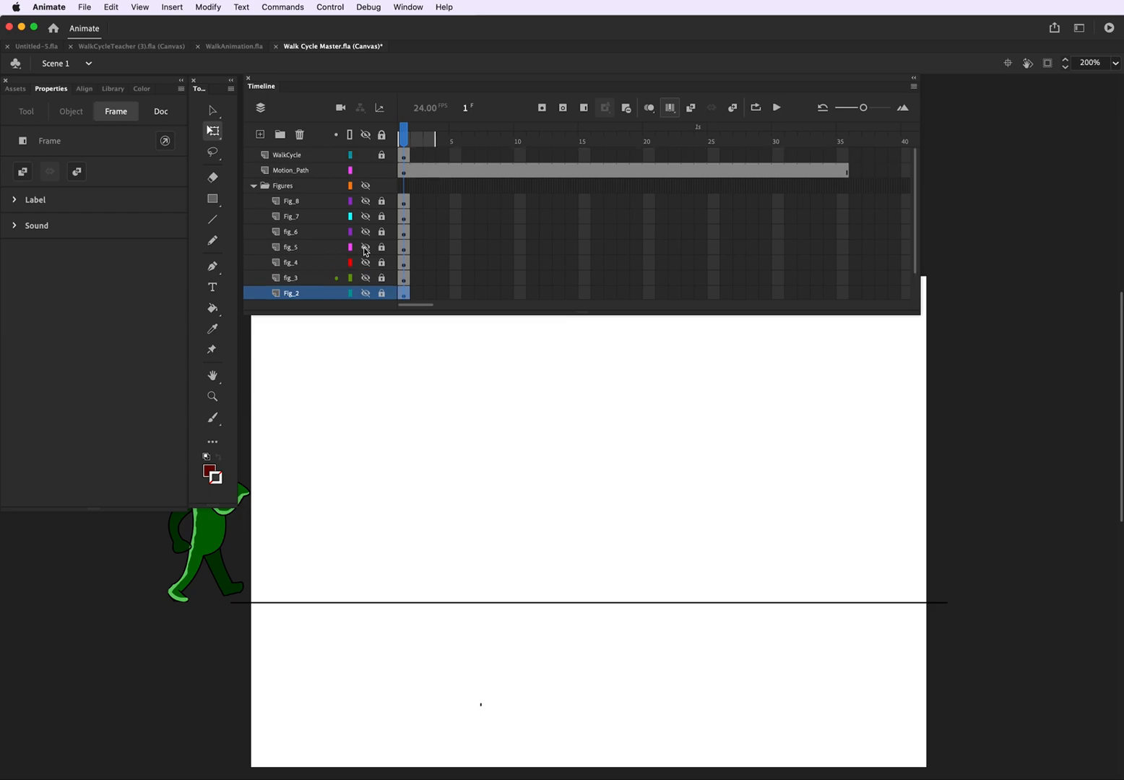
{"action": "left_click", "coordinate": [415, 156]}
{"action": "left_click", "coordinate": [428, 158]}
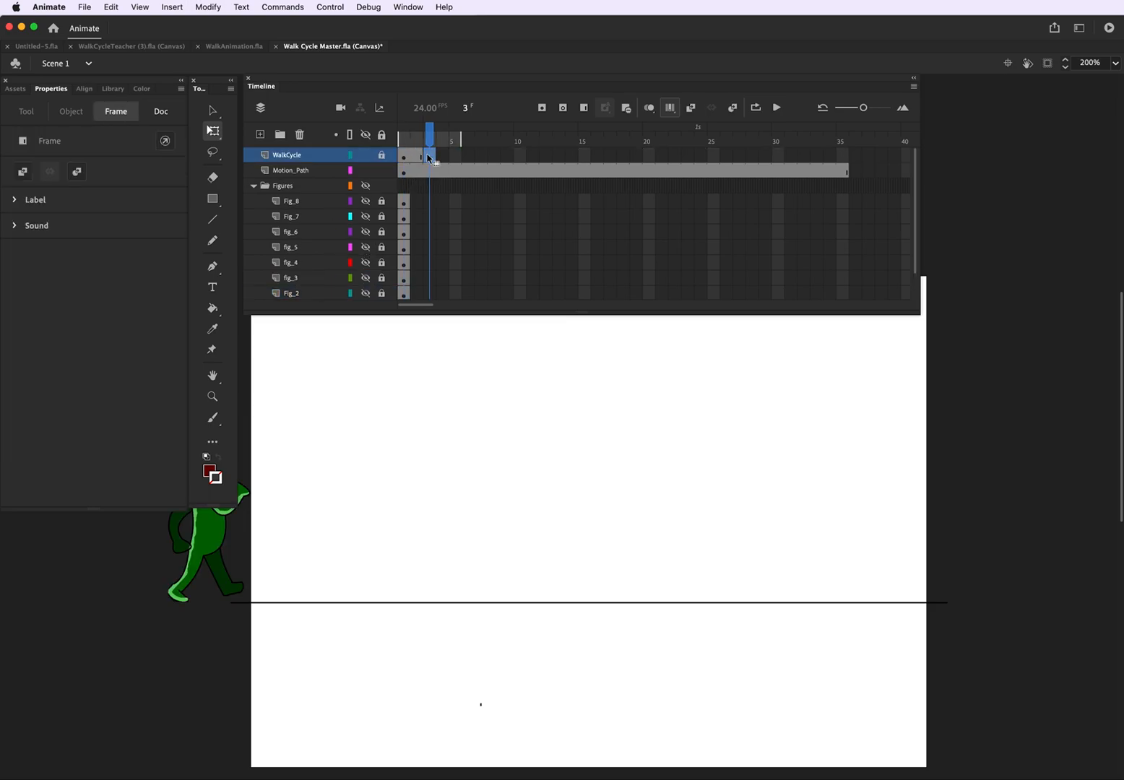
{"action": "left_click", "coordinate": [382, 154]}
{"action": "left_click", "coordinate": [430, 158]}
{"action": "key", "text": "BackSpace"}
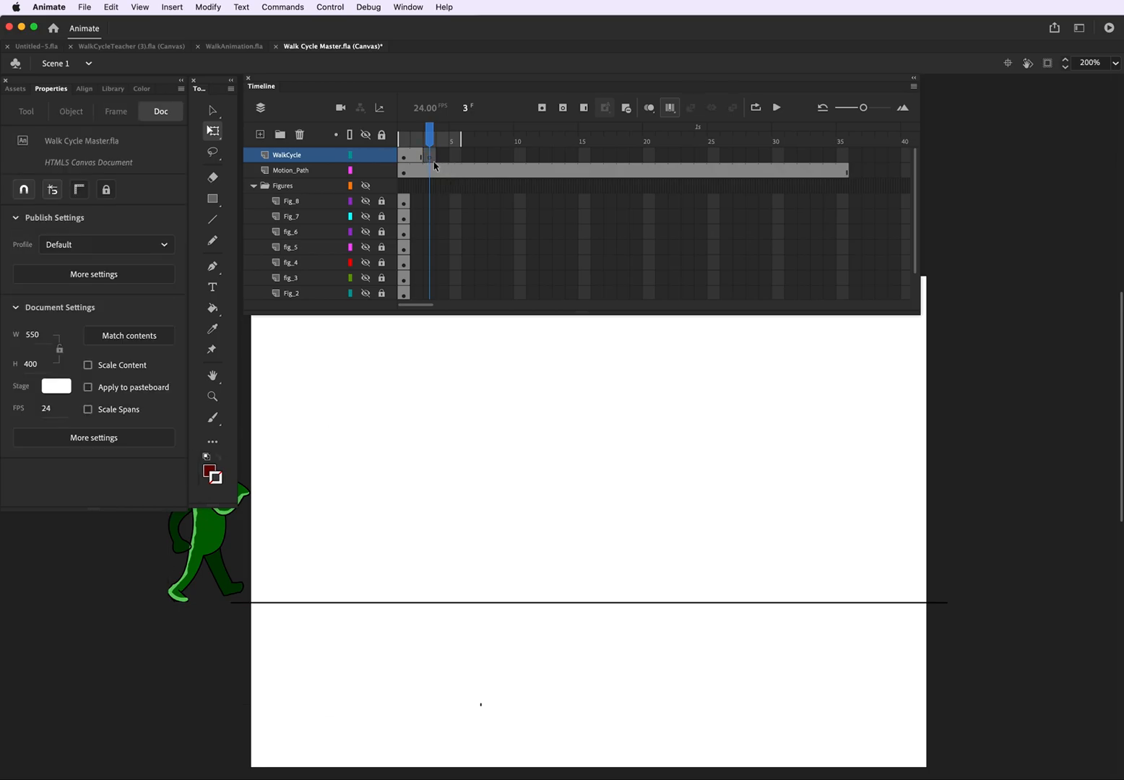
Paste the copied Fig_2 frame into frame 3 of the WalkCycle layer and group the figure.
{"action": "right_click", "coordinate": [434, 160]}
{"action": "left_click", "coordinate": [455, 363]}
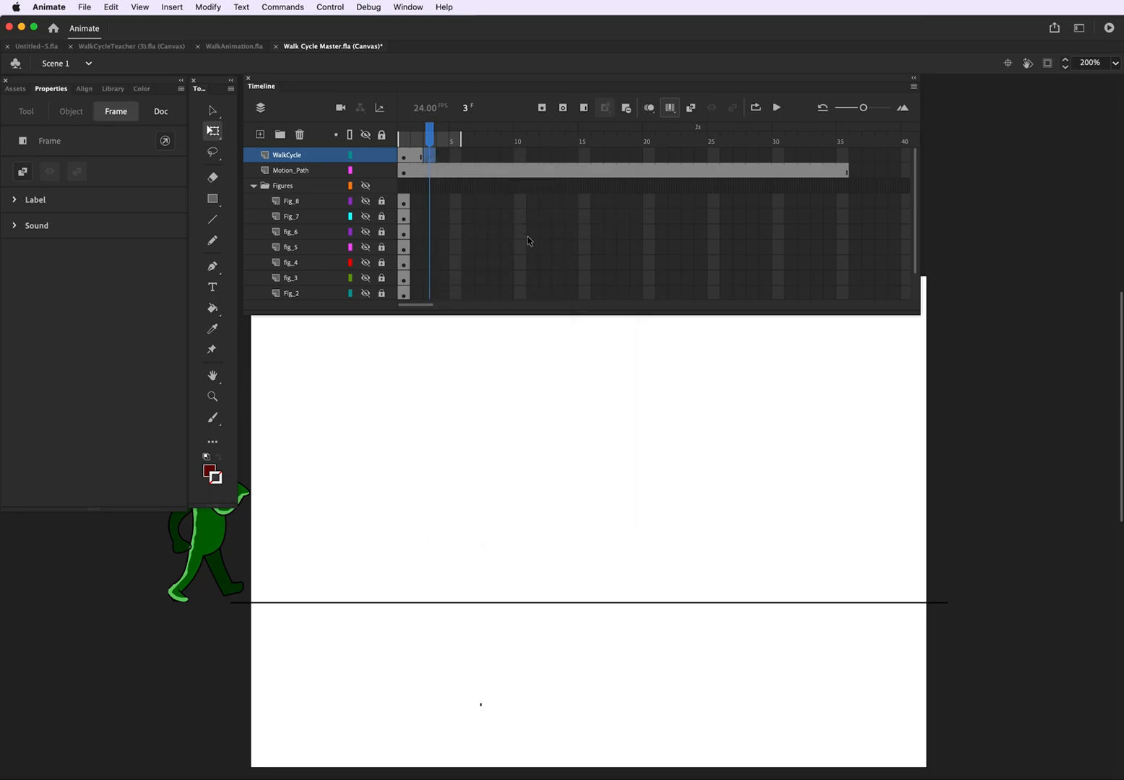
{"action": "left_click", "coordinate": [380, 466]}
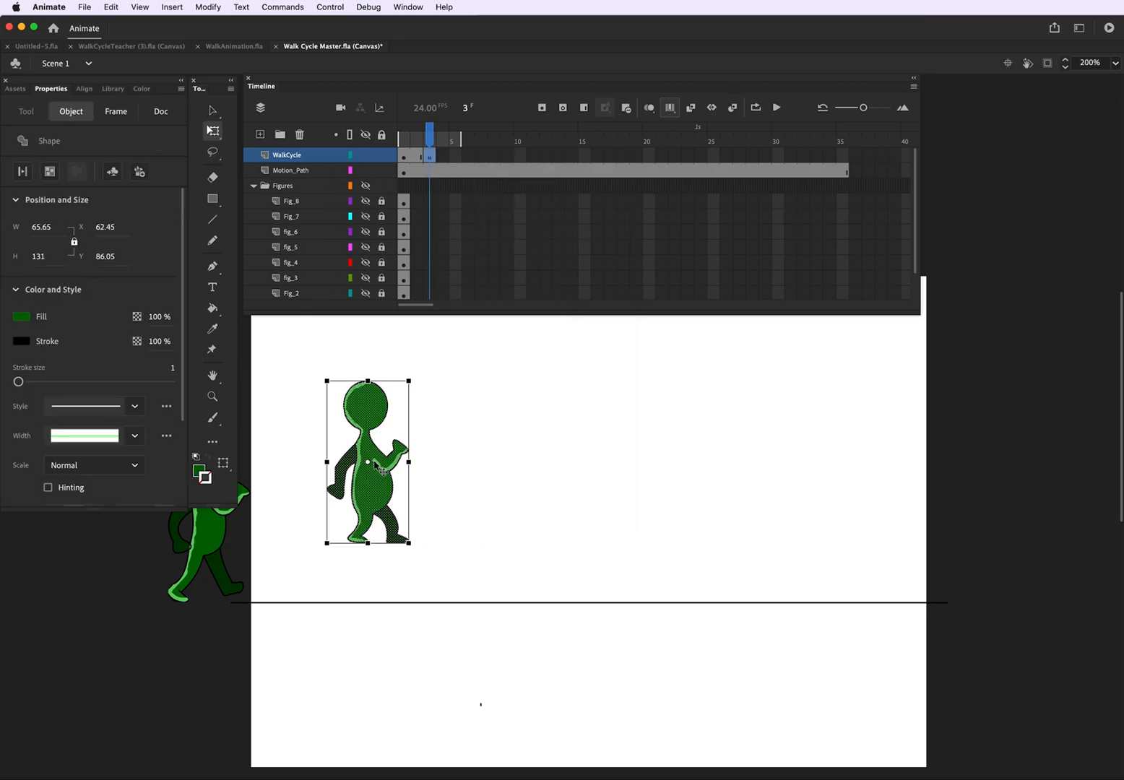
{"action": "left_click", "coordinate": [207, 8]}
{"action": "left_click", "coordinate": [243, 236]}
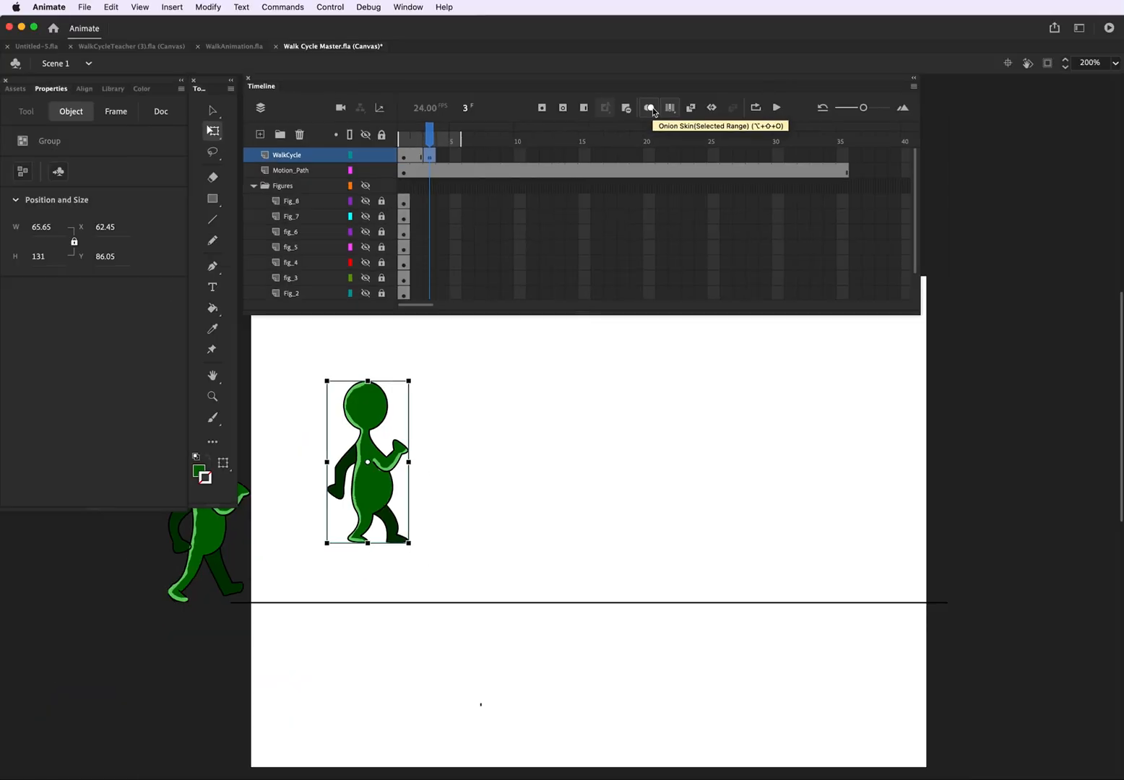
Turn on onion skinning and align the frame 3 figure over the previous pose on the ground line, at about X -66, Y 135.
{"action": "left_click", "coordinate": [650, 108]}
{"action": "left_click_drag", "start_coordinate": [380, 502], "coordinate": [284, 549]}
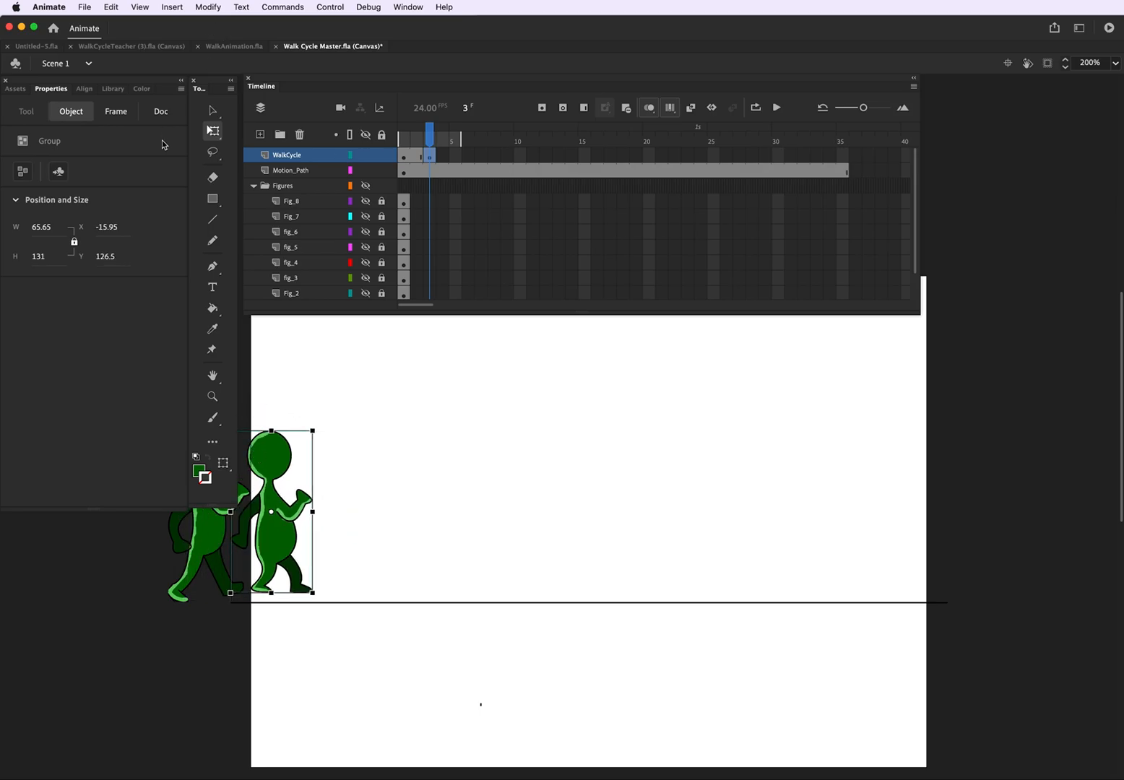
{"action": "mouse_move", "coordinate": [186, 135]}
{"action": "left_mouse_down"}
{"action": "mouse_move", "coordinate": [149, 138]}
{"action": "mouse_move", "coordinate": [187, 147]}
{"action": "left_mouse_up"}
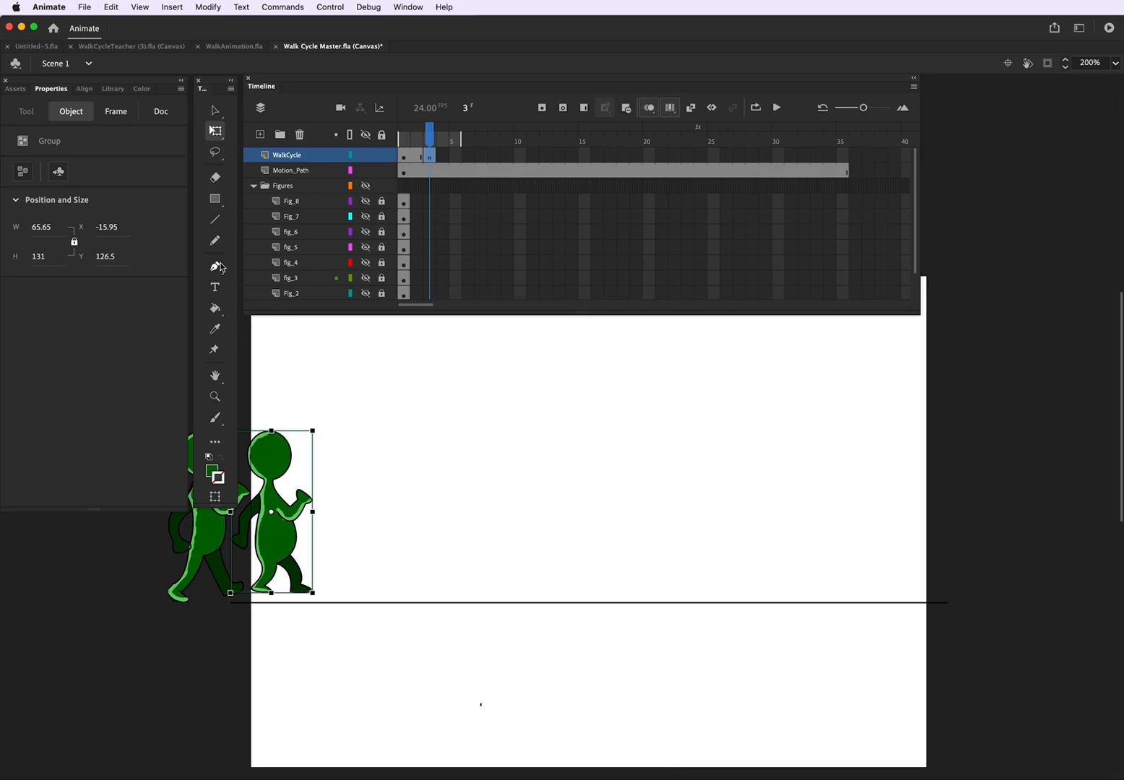
{"action": "left_click", "coordinate": [214, 375]}
{"action": "scroll", "coordinate": [383, 390], "scroll_direction": "left", "scroll_amount": 5}
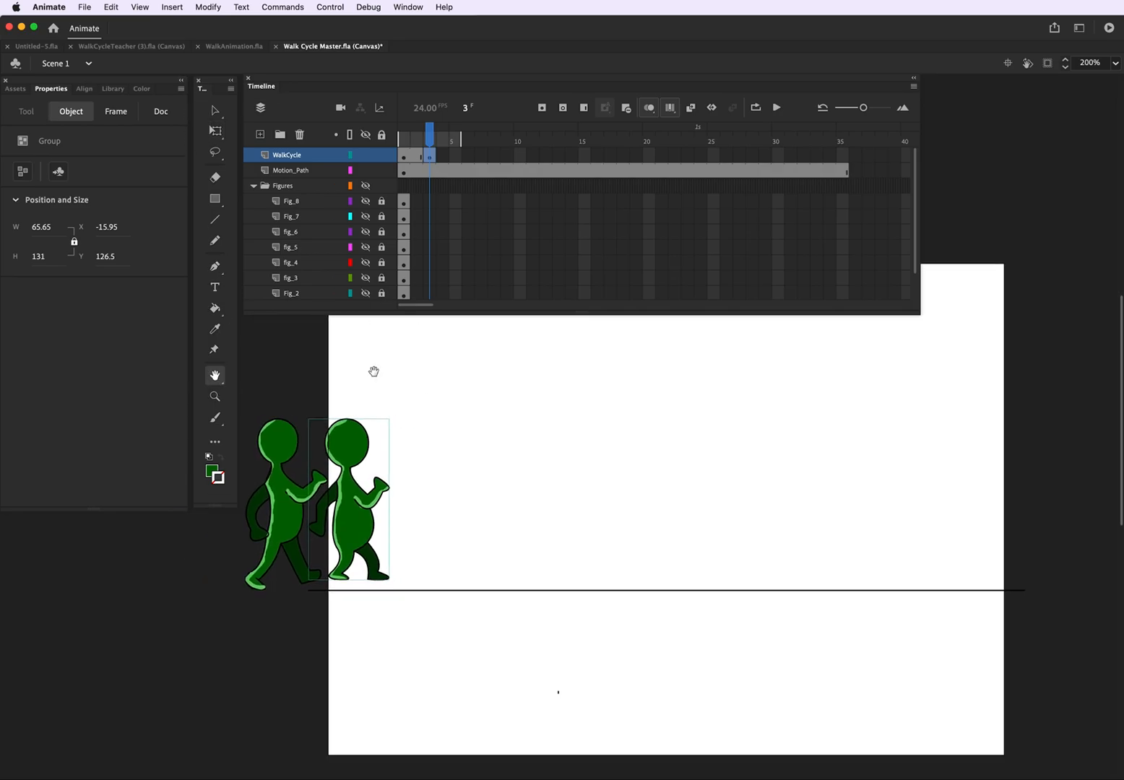
{"action": "left_click", "coordinate": [215, 130]}
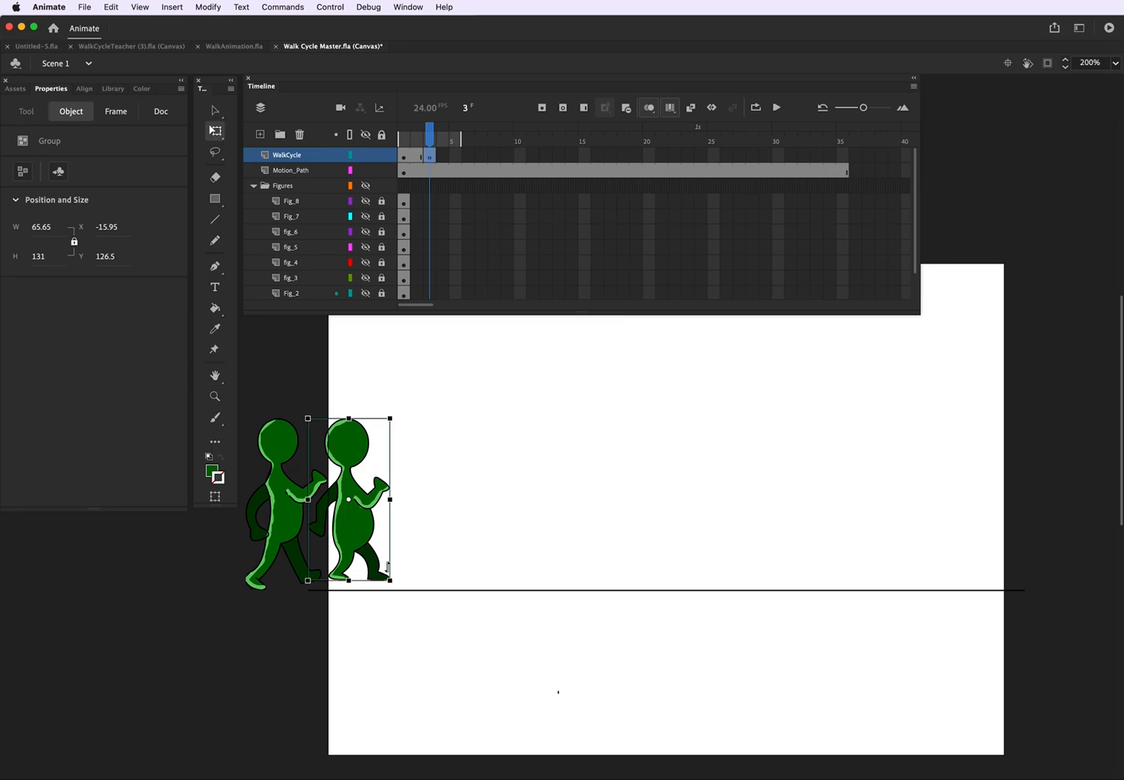
{"action": "left_click_drag", "start_coordinate": [356, 530], "coordinate": [294, 539]}
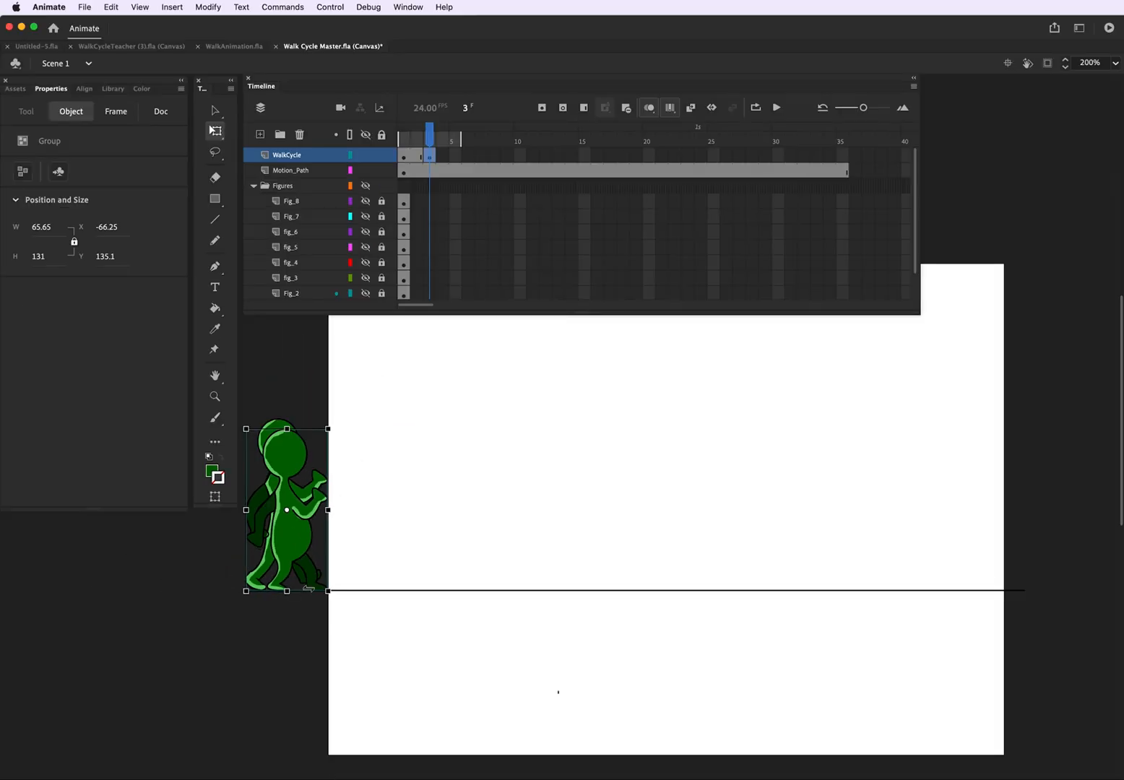
Hold the frame 3 pose through frame 4 and create an empty keyframe at frame 5 of the WalkCycle layer.
{"action": "left_click", "coordinate": [431, 156]}
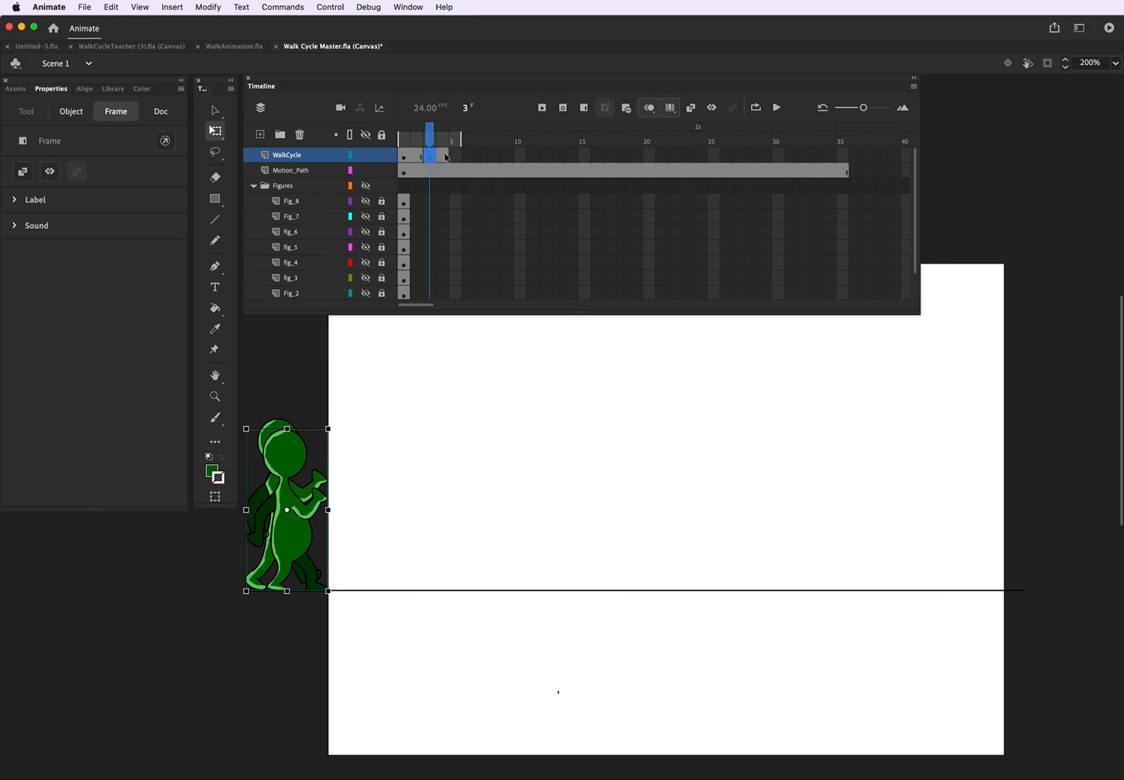
{"action": "left_click", "coordinate": [454, 157]}
{"action": "left_click", "coordinate": [455, 156]}
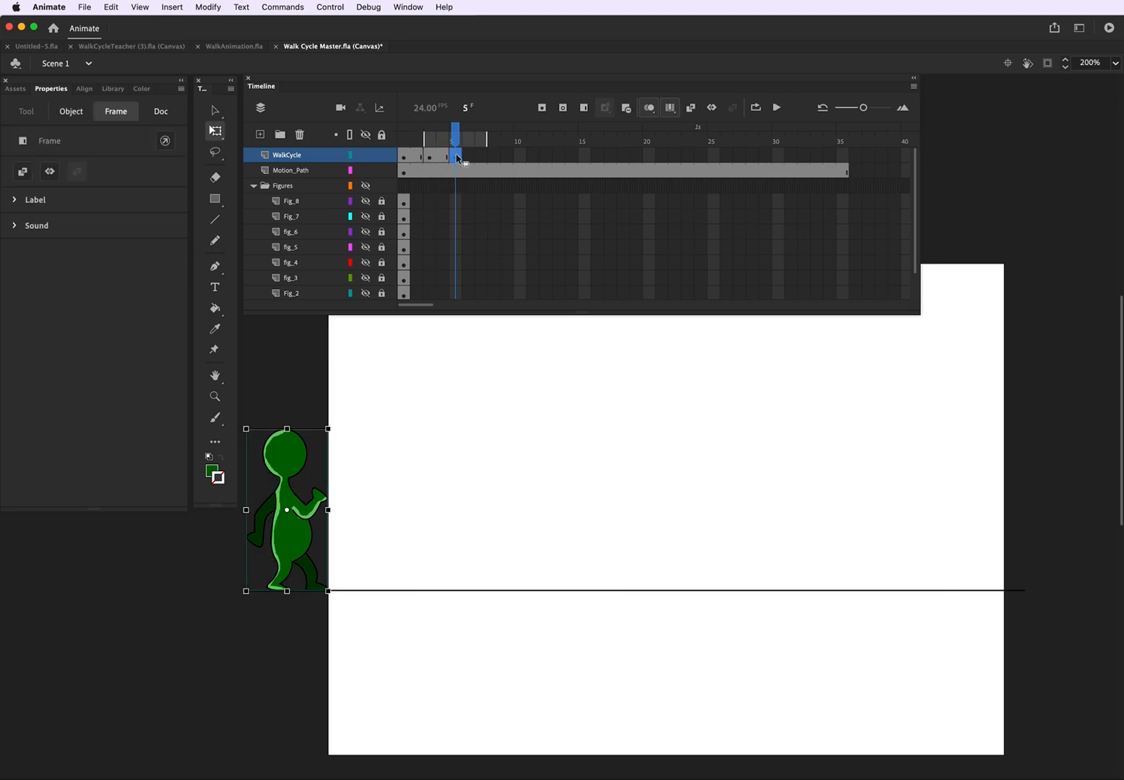
{"action": "left_click", "coordinate": [464, 158]}
Try onion skinning across all frames and return it to the selected range.
{"action": "left_click", "coordinate": [652, 108]}
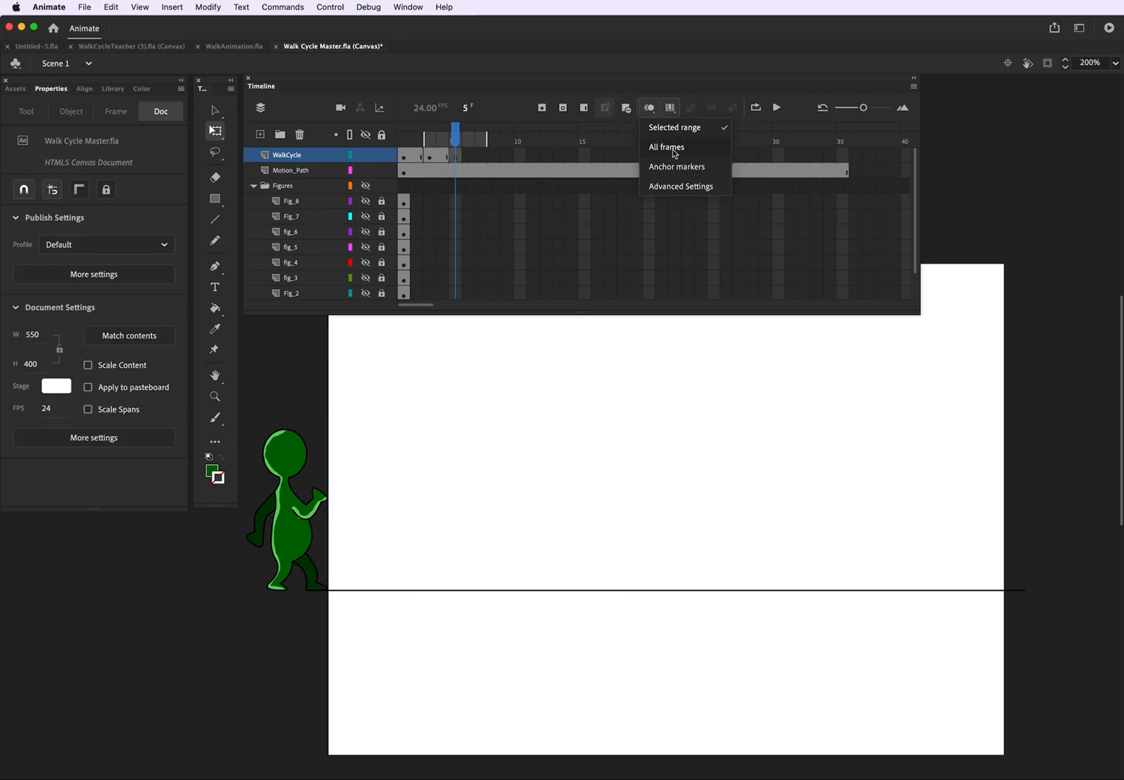
{"action": "left_click", "coordinate": [673, 148]}
{"action": "left_click", "coordinate": [650, 108]}
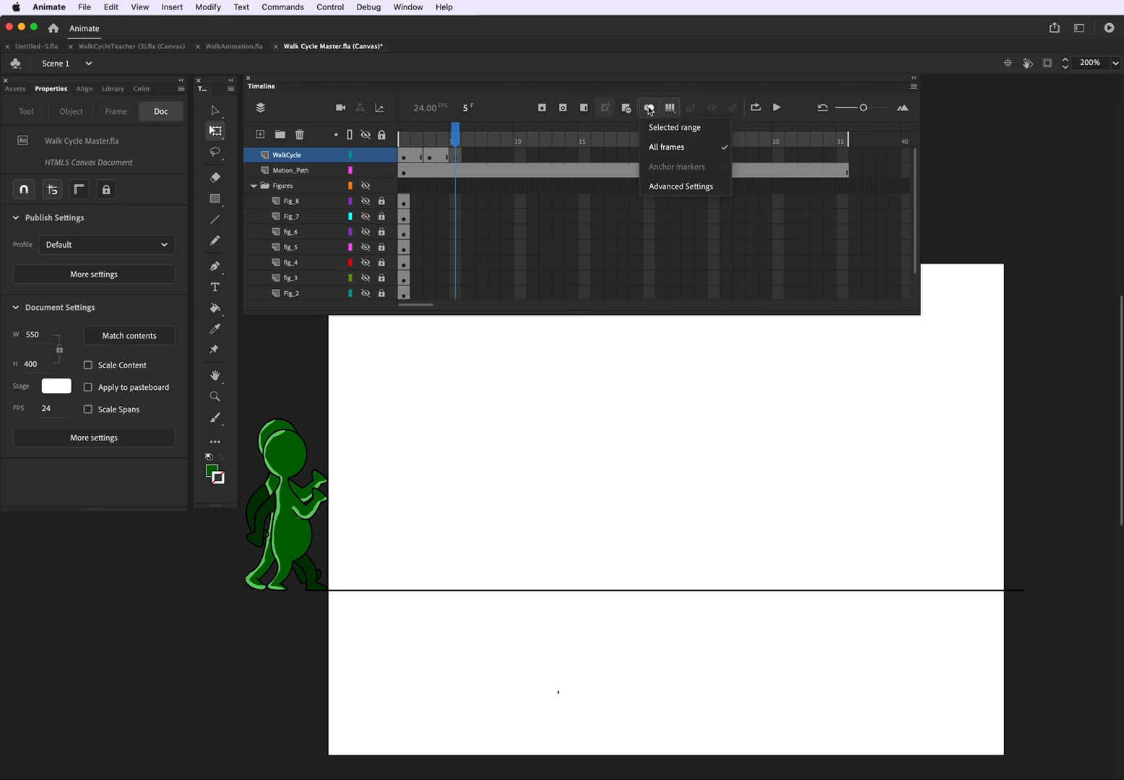
{"action": "left_click", "coordinate": [652, 109]}
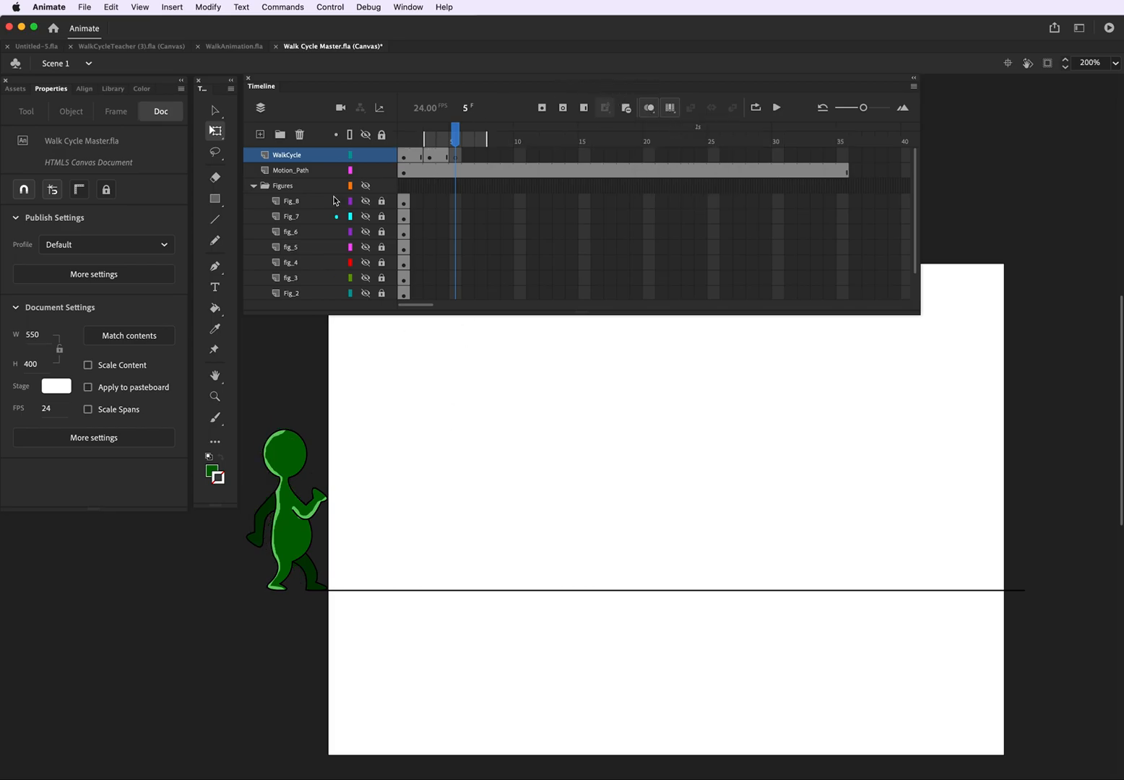
Show the fig_3 layer, copy its frame and hide the layer again.
{"action": "left_click", "coordinate": [431, 157]}
{"action": "left_click", "coordinate": [461, 158]}
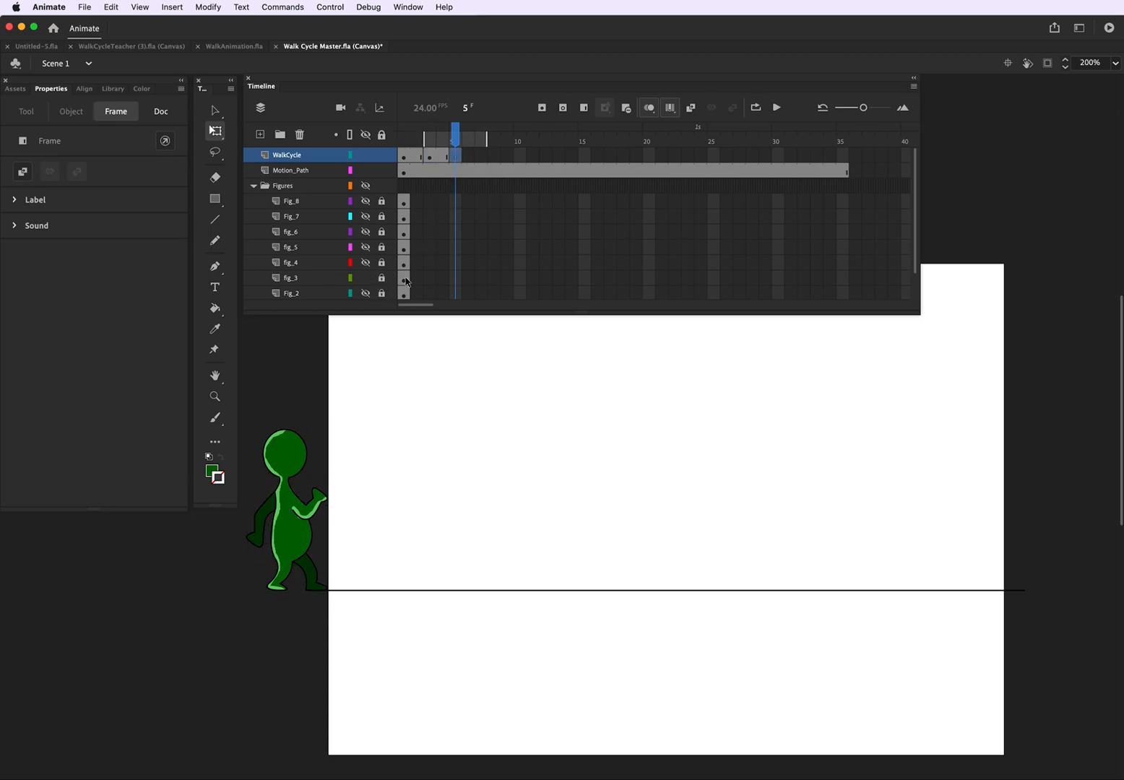
{"action": "right_click", "coordinate": [406, 281]}
{"action": "left_click", "coordinate": [425, 470]}
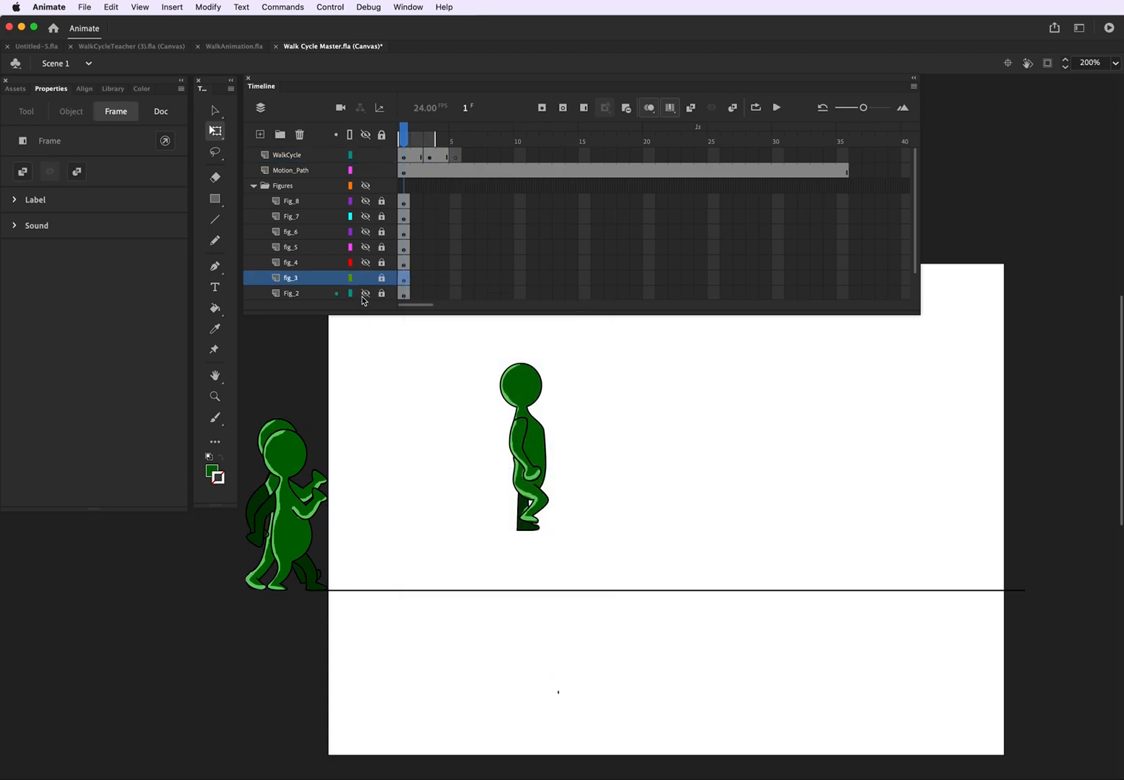
{"action": "left_click", "coordinate": [367, 281]}
Paste the copied fig_3 frame into frame 5 of the WalkCycle layer.
{"action": "left_click", "coordinate": [461, 156]}
{"action": "right_click", "coordinate": [461, 158]}
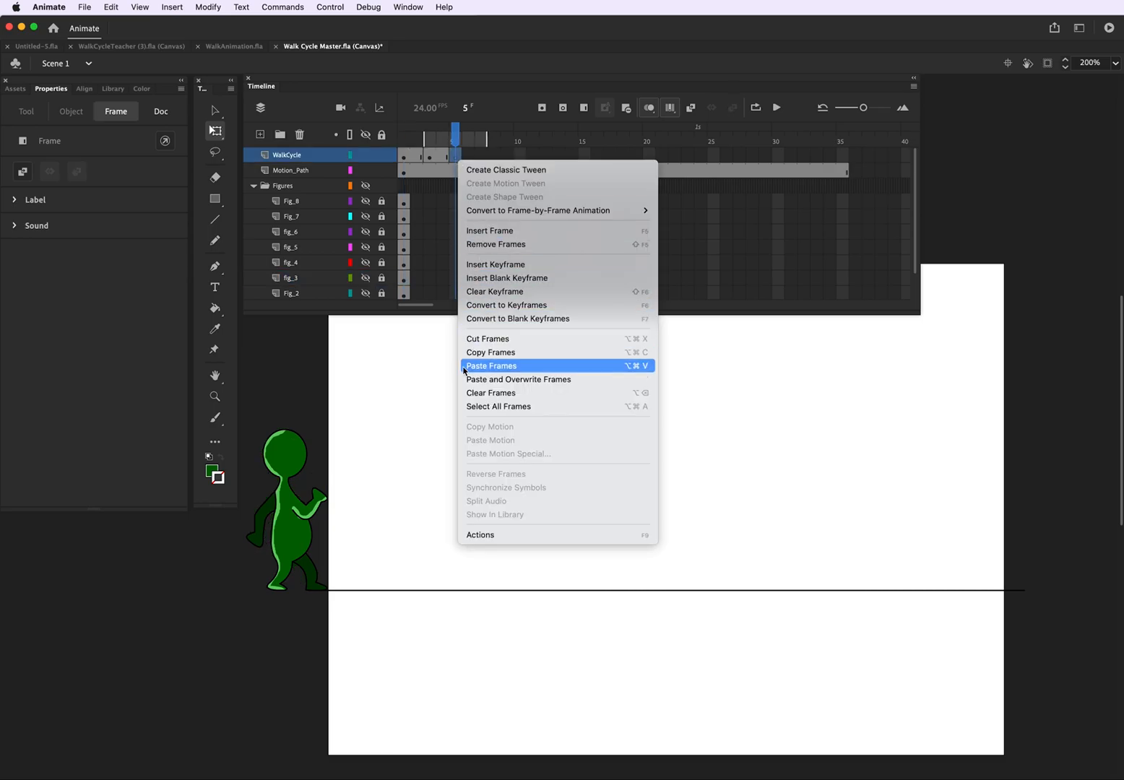
{"action": "left_click", "coordinate": [473, 368]}
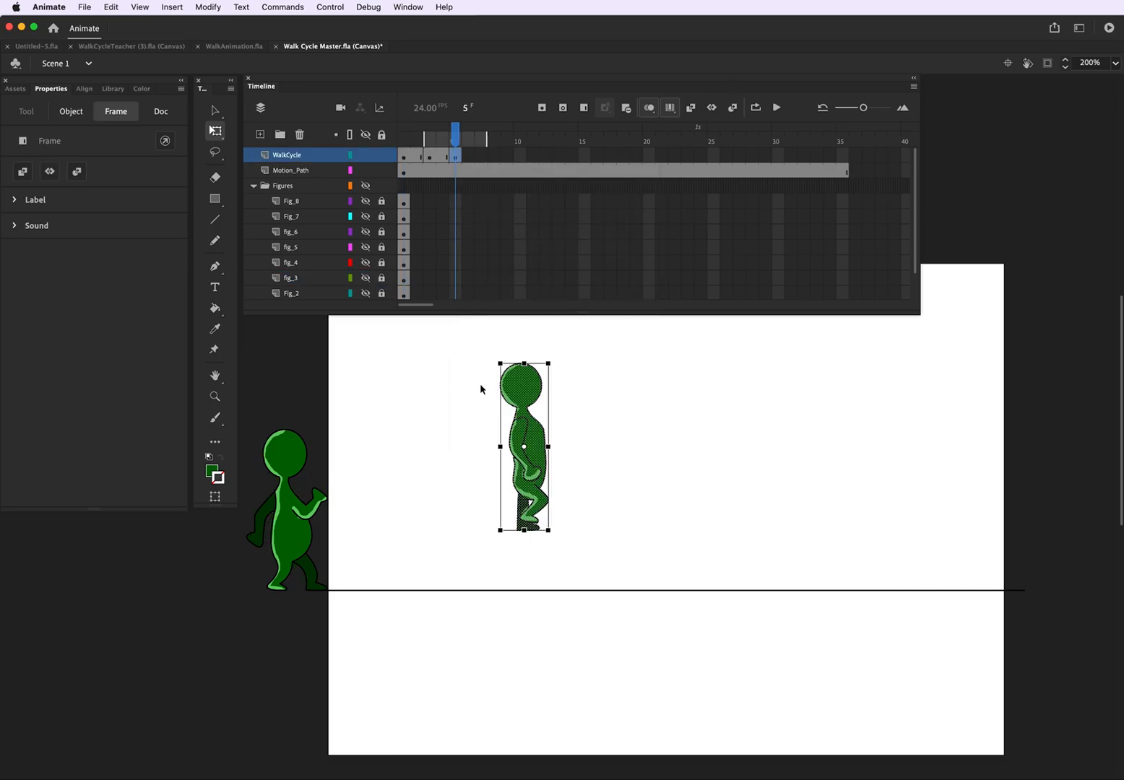
Group the frame 5 figure and place it on the ground line slightly ahead of the previous pose, at about X -31, Y 130.
{"action": "left_click", "coordinate": [208, 6]}
{"action": "left_click", "coordinate": [230, 236]}
{"action": "left_click_drag", "start_coordinate": [529, 450], "coordinate": [318, 496]}
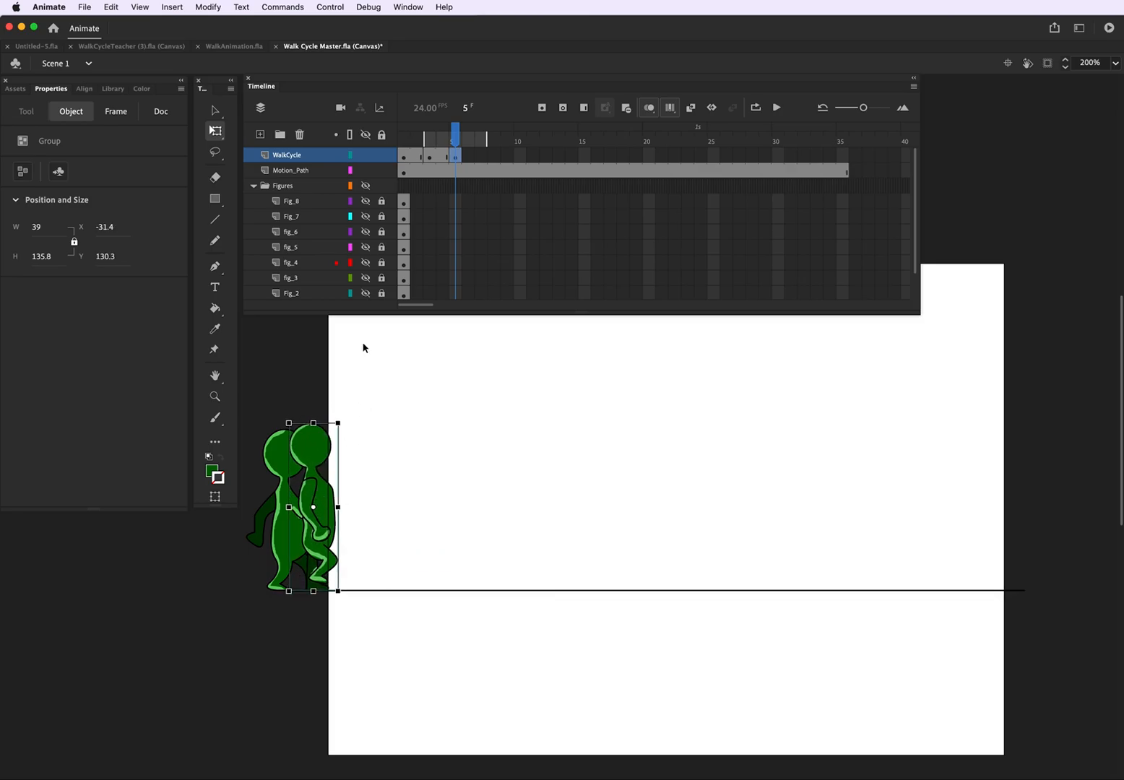
Hold the frame 5 pose through frame 6 and create an empty keyframe at frame 7 of the WalkCycle layer.
{"action": "key", "text": "F5"}
{"action": "left_click", "coordinate": [481, 158]}
{"action": "key", "text": "F6"}
{"action": "key", "text": "Delete"}
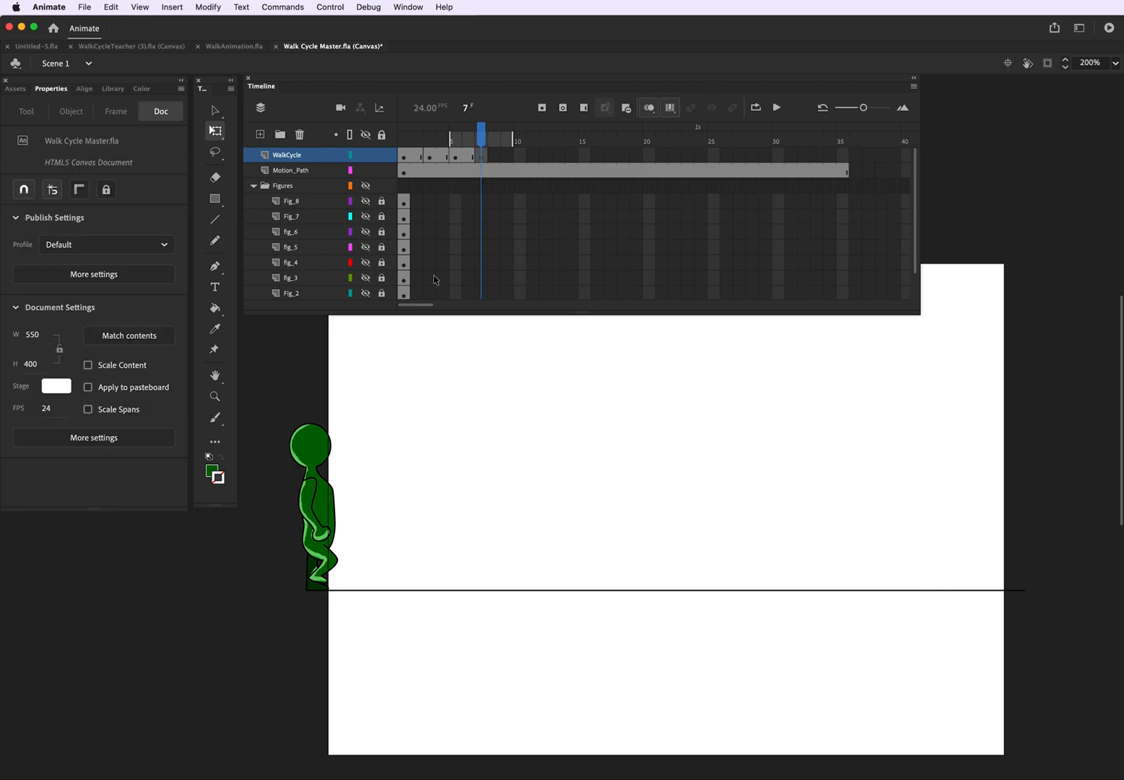
Copy the fig_4 frame and paste it into frame 7 of the WalkCycle layer.
{"action": "right_click", "coordinate": [403, 266]}
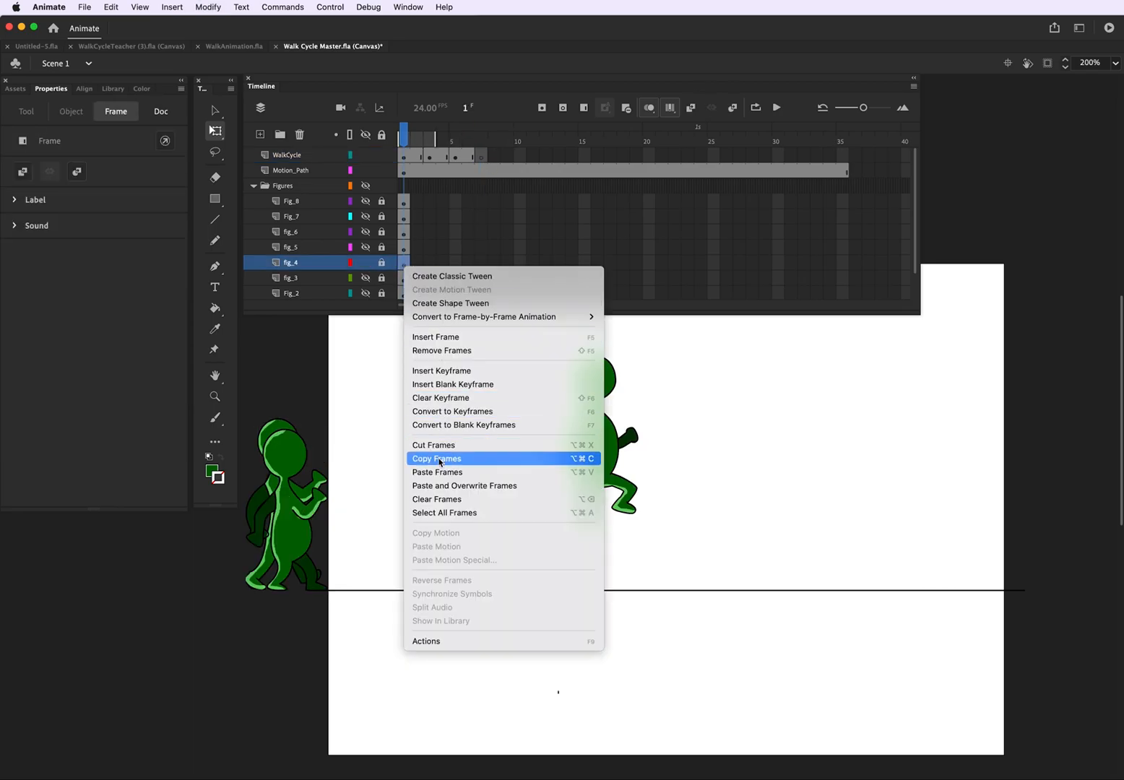
{"action": "left_click", "coordinate": [470, 460]}
{"action": "right_click", "coordinate": [483, 156]}
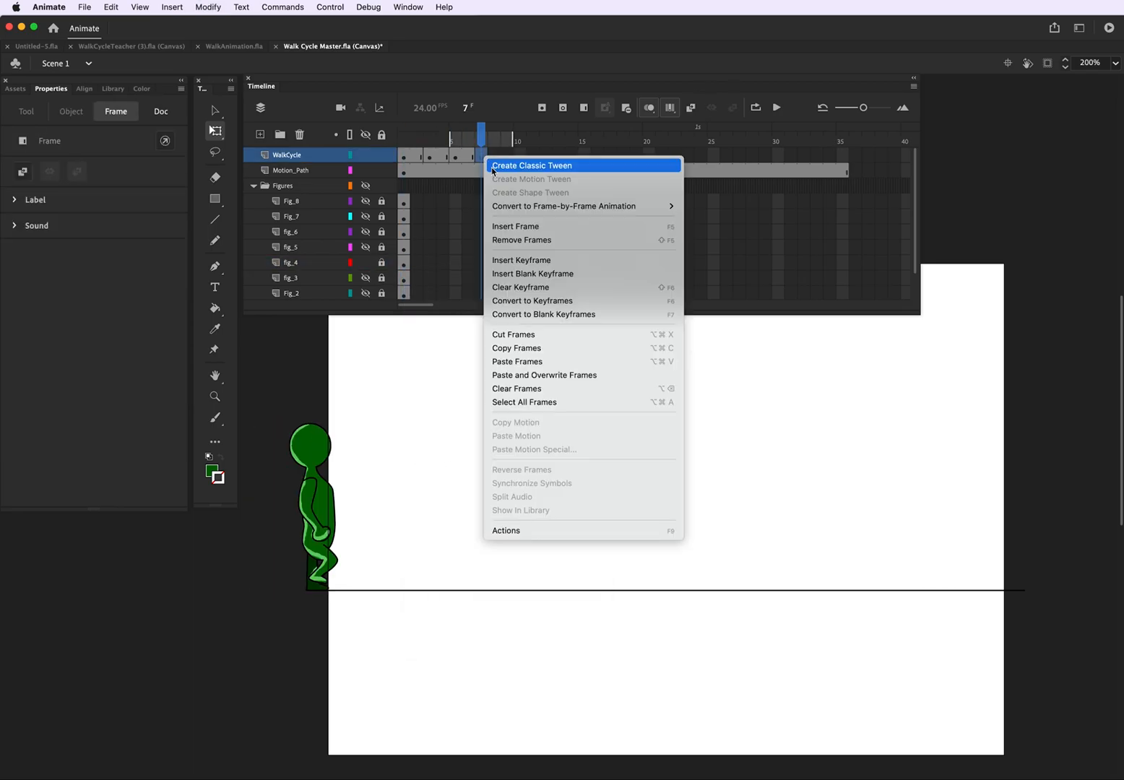
{"action": "left_click", "coordinate": [506, 362]}
Group the frame 7 figure and place it on the ground line slightly ahead of the previous pose.
{"action": "left_click", "coordinate": [208, 8]}
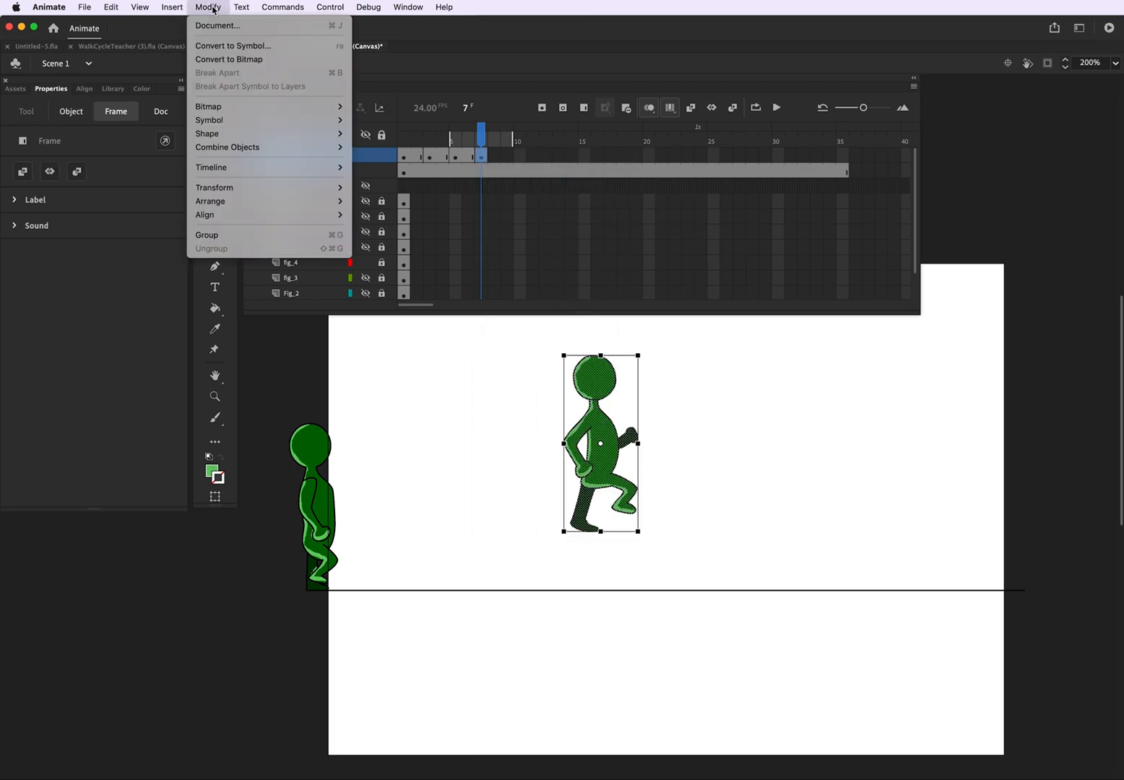
{"action": "left_click", "coordinate": [224, 232]}
{"action": "left_click_drag", "start_coordinate": [562, 454], "coordinate": [347, 516]}
Create an empty keyframe at frame 9 of the WalkCycle layer and paste a copy of the fig_5 frame into it.
{"action": "left_click", "coordinate": [509, 157]}
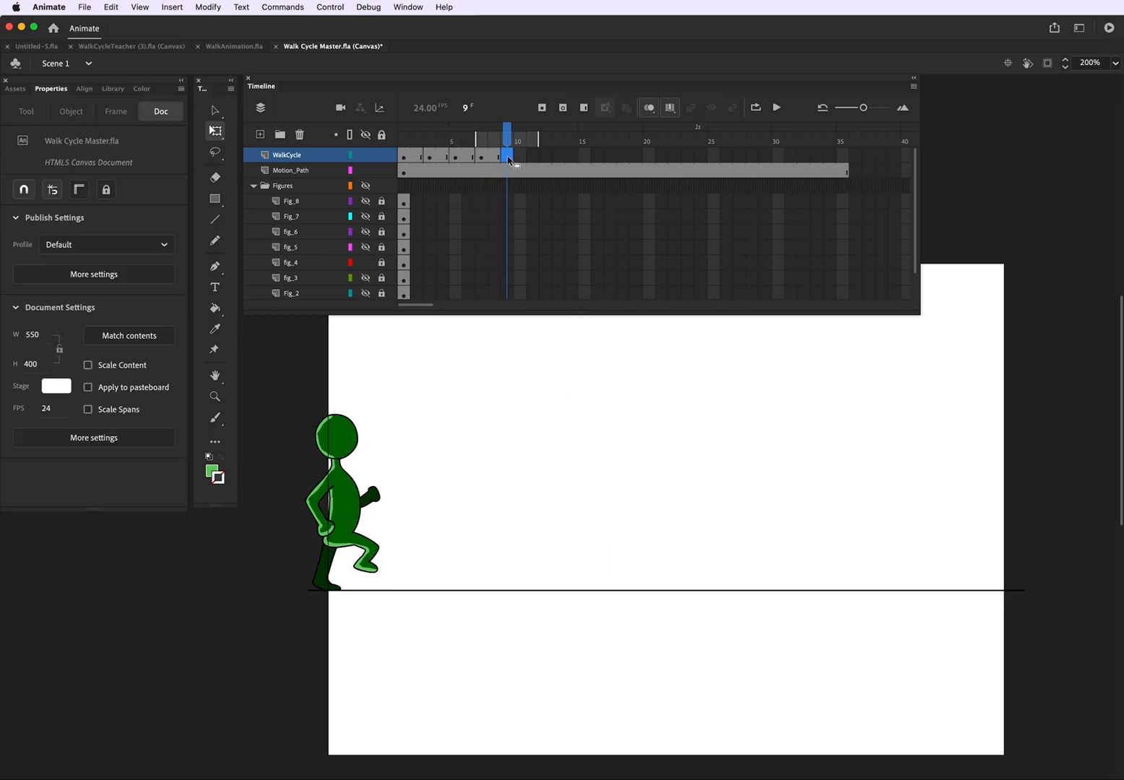
{"action": "key", "text": "BackSpace"}
{"action": "left_click", "coordinate": [405, 249]}
{"action": "right_click", "coordinate": [404, 249]}
{"action": "left_click", "coordinate": [440, 442]}
{"action": "left_click", "coordinate": [366, 247]}
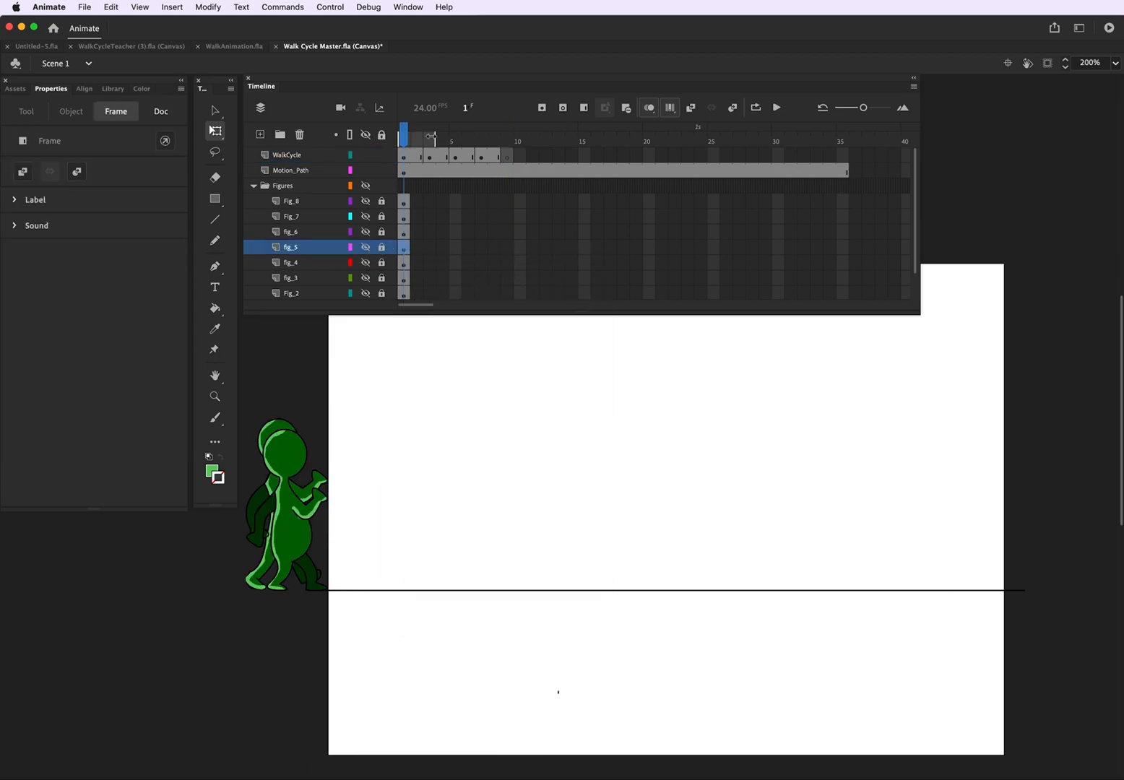
{"action": "left_click", "coordinate": [510, 159]}
{"action": "right_click", "coordinate": [510, 159]}
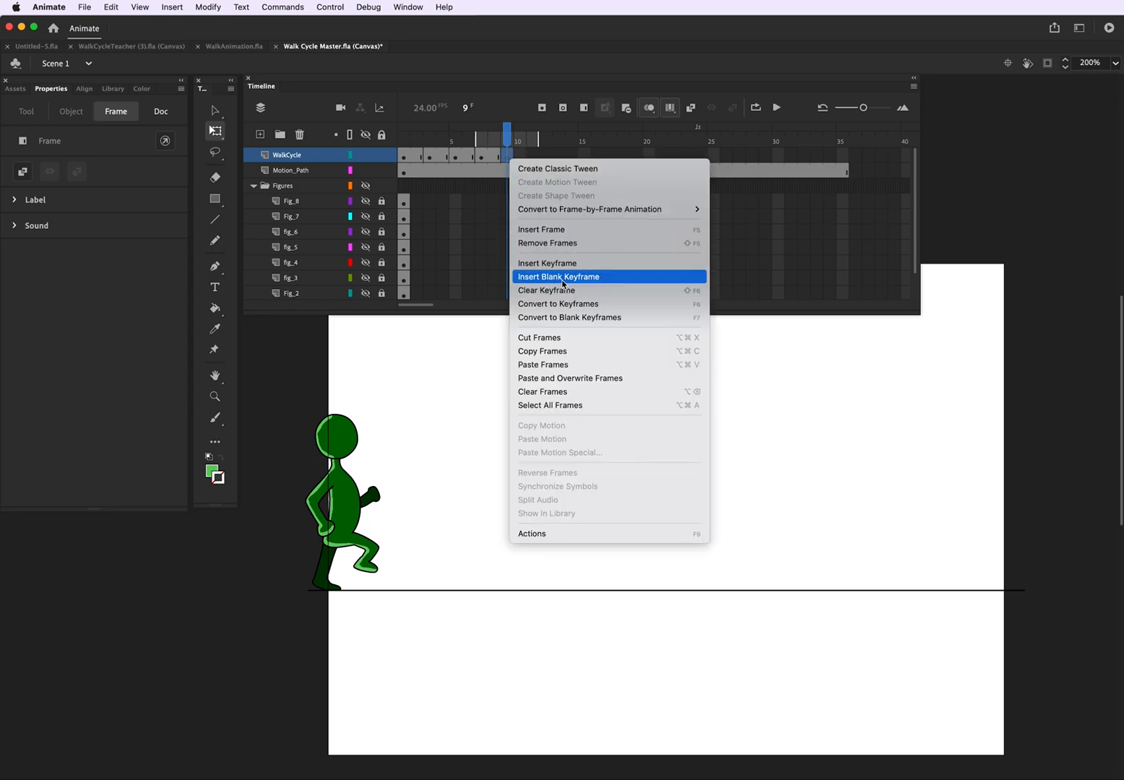
{"action": "left_click", "coordinate": [572, 362]}
Group the frame 9 figure and place it on the ground line slightly ahead of the previous pose, at about X -12, Y 132.
{"action": "left_click", "coordinate": [699, 445]}
{"action": "left_click_drag", "start_coordinate": [626, 354], "coordinate": [751, 539]}
{"action": "left_click", "coordinate": [208, 7]}
{"action": "left_click", "coordinate": [206, 231]}
{"action": "left_click_drag", "start_coordinate": [705, 439], "coordinate": [348, 500]}
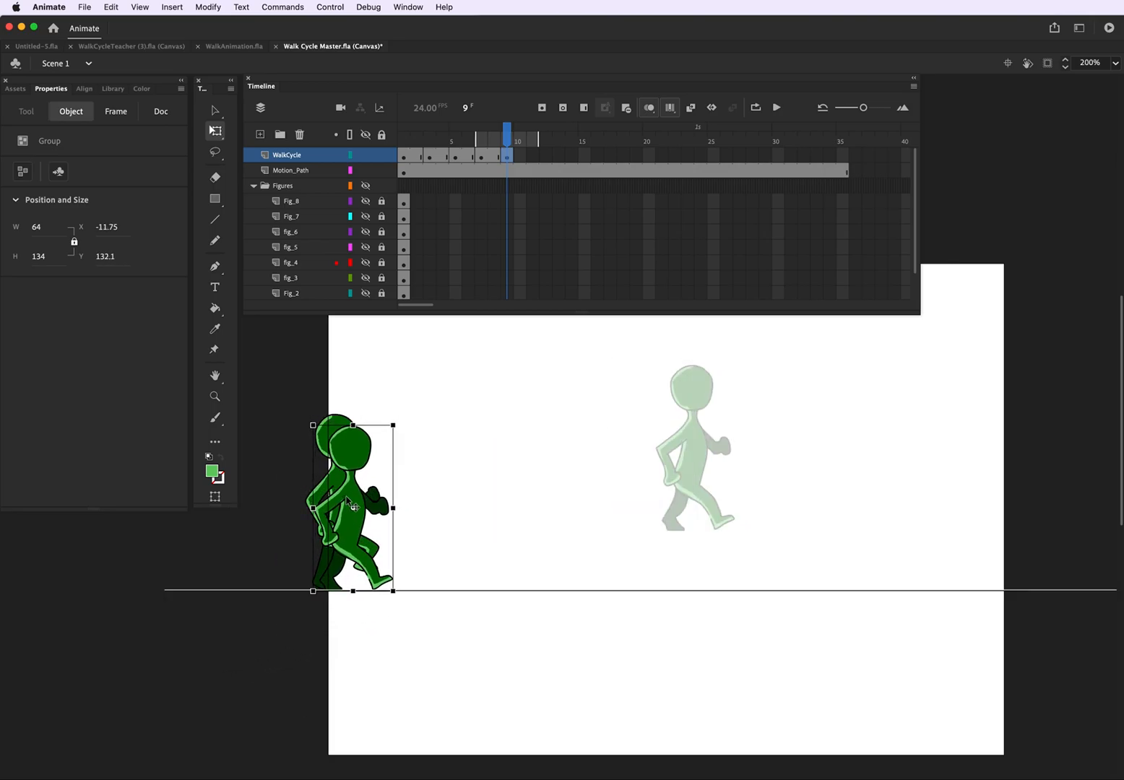
Create an empty keyframe at frame 11 of the WalkCycle layer and paste a copy of the fig_6 frame into it.
{"action": "left_click", "coordinate": [531, 156]}
{"action": "key", "text": "F6"}
{"action": "key", "text": "BackSpace"}
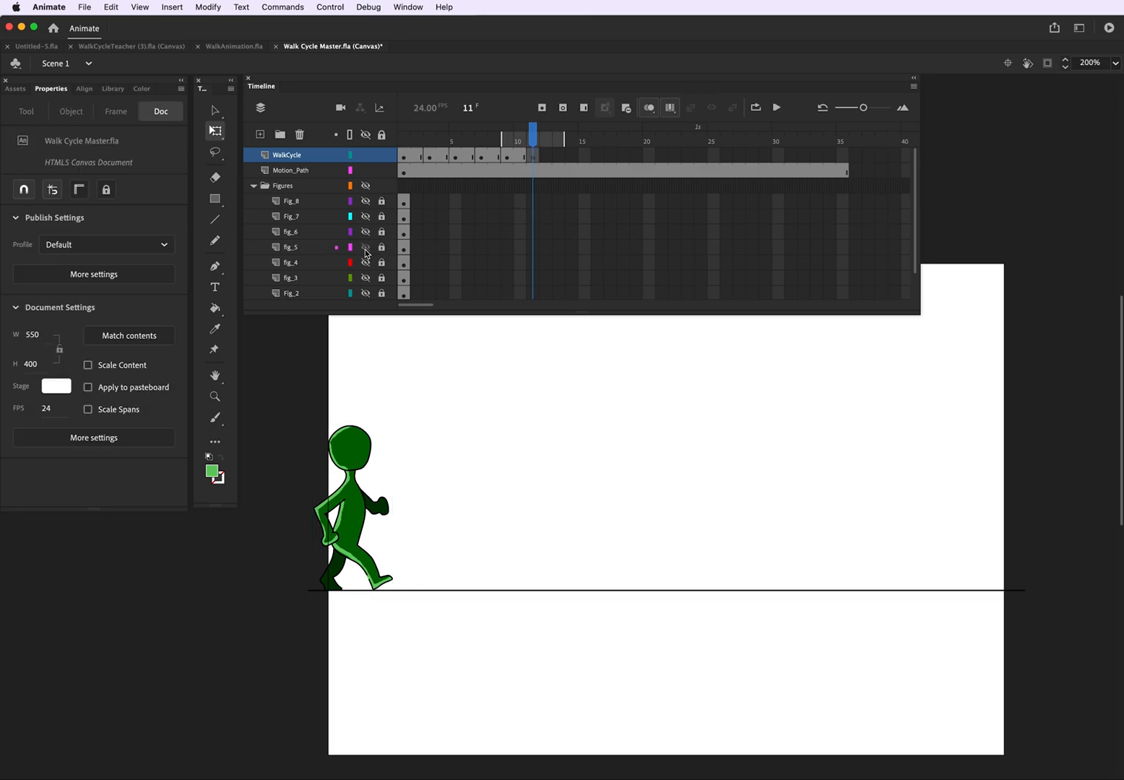
{"action": "left_click", "coordinate": [403, 250]}
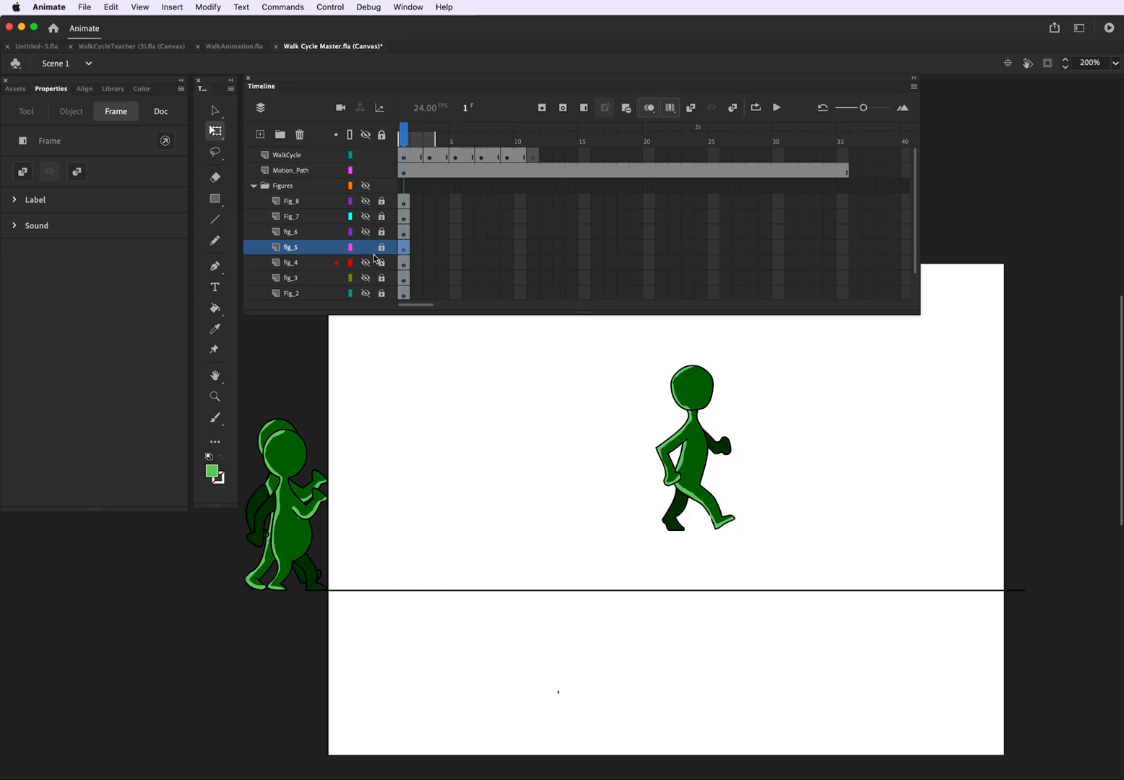
{"action": "right_click", "coordinate": [404, 233]}
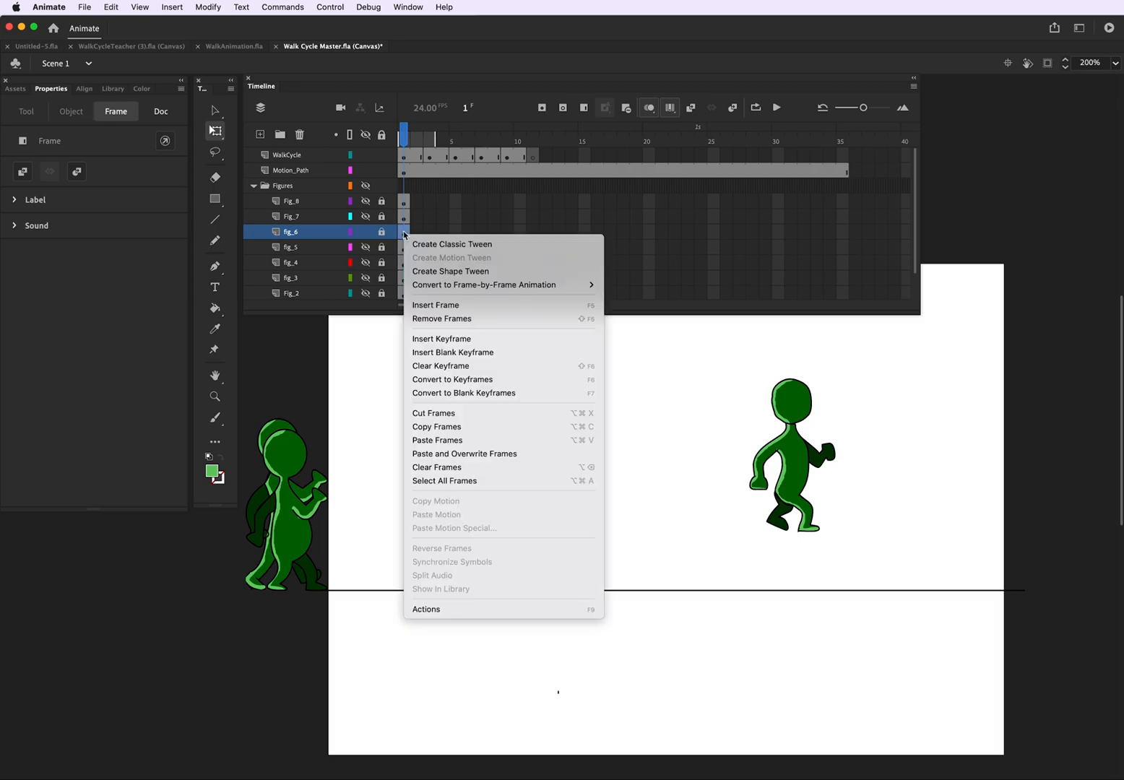
{"action": "left_click", "coordinate": [453, 426]}
{"action": "left_click", "coordinate": [534, 156]}
{"action": "right_click", "coordinate": [534, 156]}
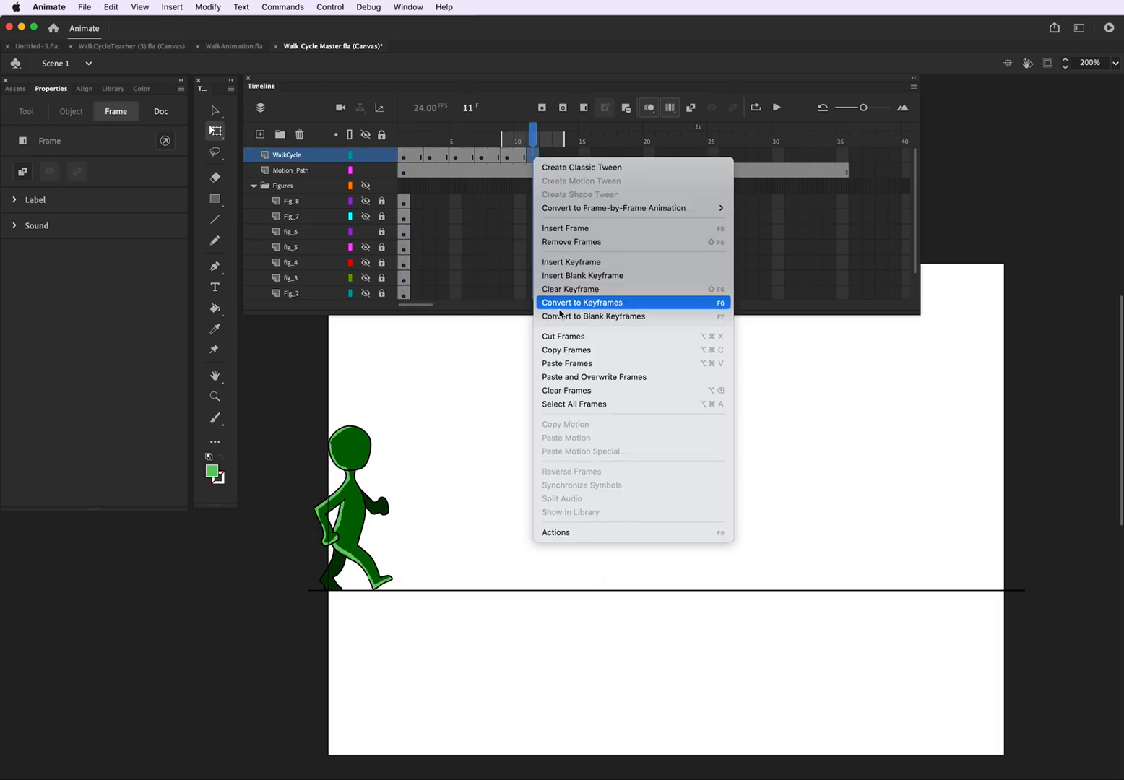
{"action": "left_click", "coordinate": [561, 364]}
Group the frame 11 figure and place it on the ground line just inside the stage's left edge.
{"action": "left_click", "coordinate": [216, 7]}
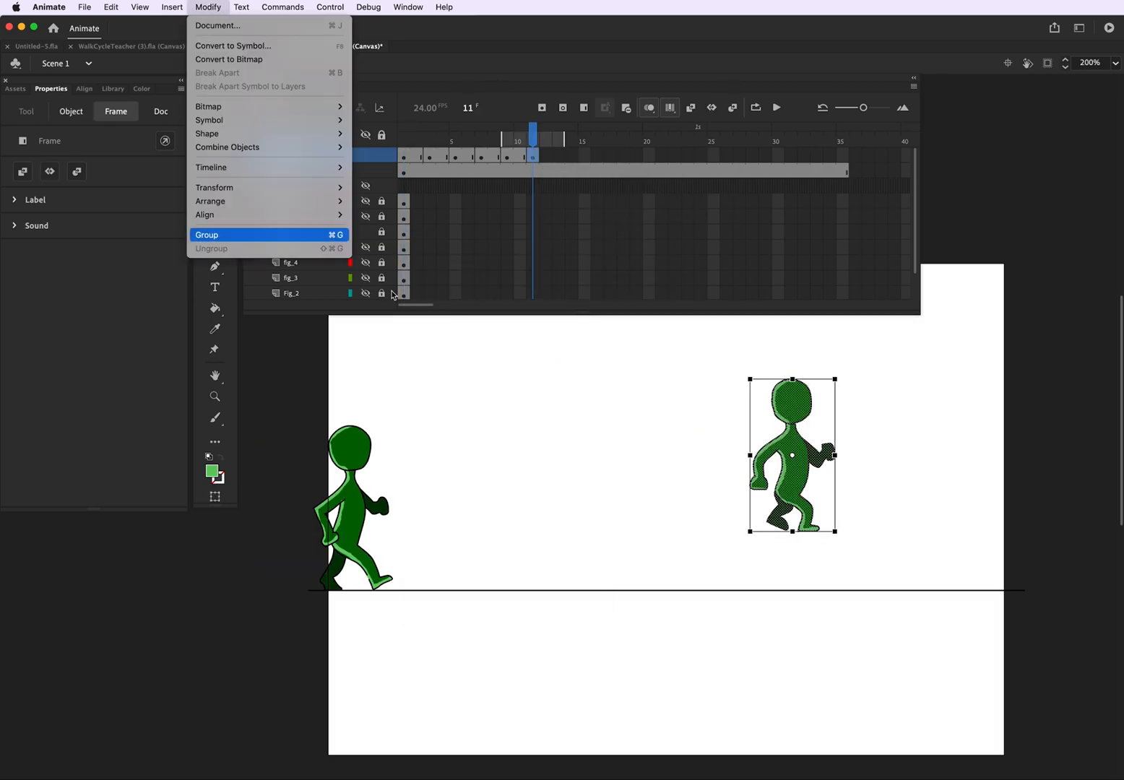
{"action": "left_click", "coordinate": [249, 236]}
{"action": "left_click_drag", "start_coordinate": [766, 417], "coordinate": [370, 462]}
Create an empty keyframe at frame 13 of the WalkCycle layer and paste a copy of the Fig_7 frame into it.
{"action": "left_click", "coordinate": [560, 157]}
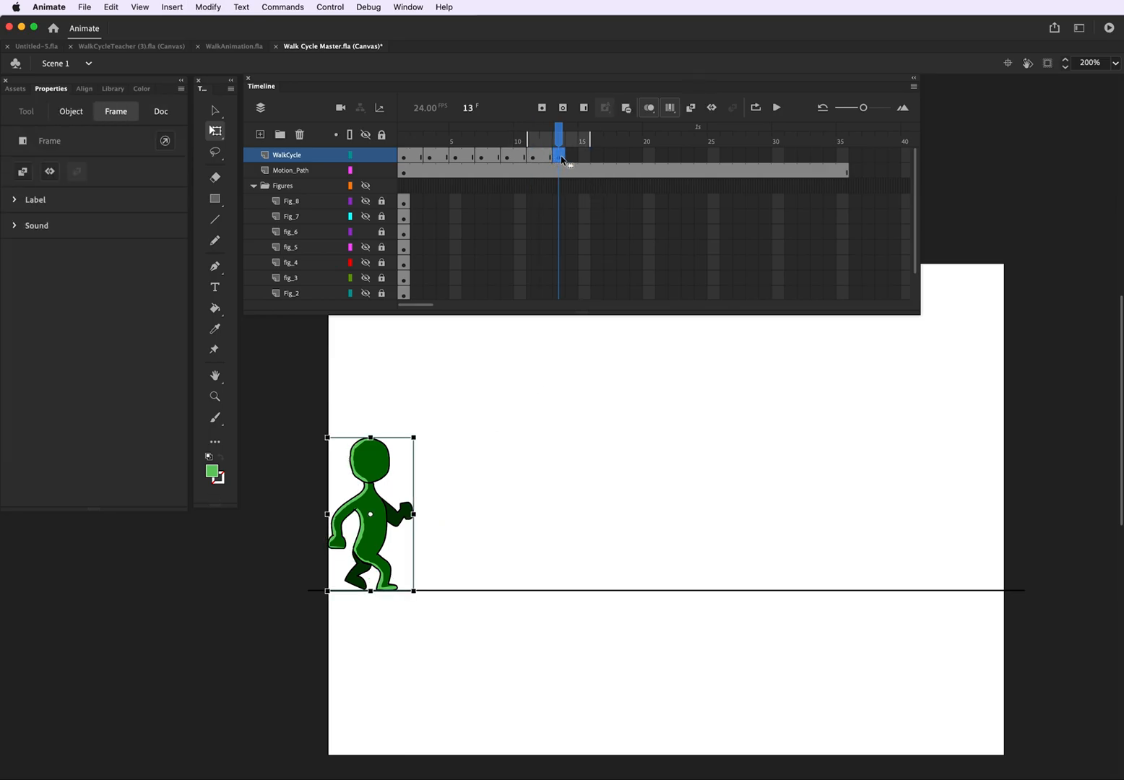
{"action": "right_click", "coordinate": [404, 219]}
{"action": "left_click", "coordinate": [466, 414]}
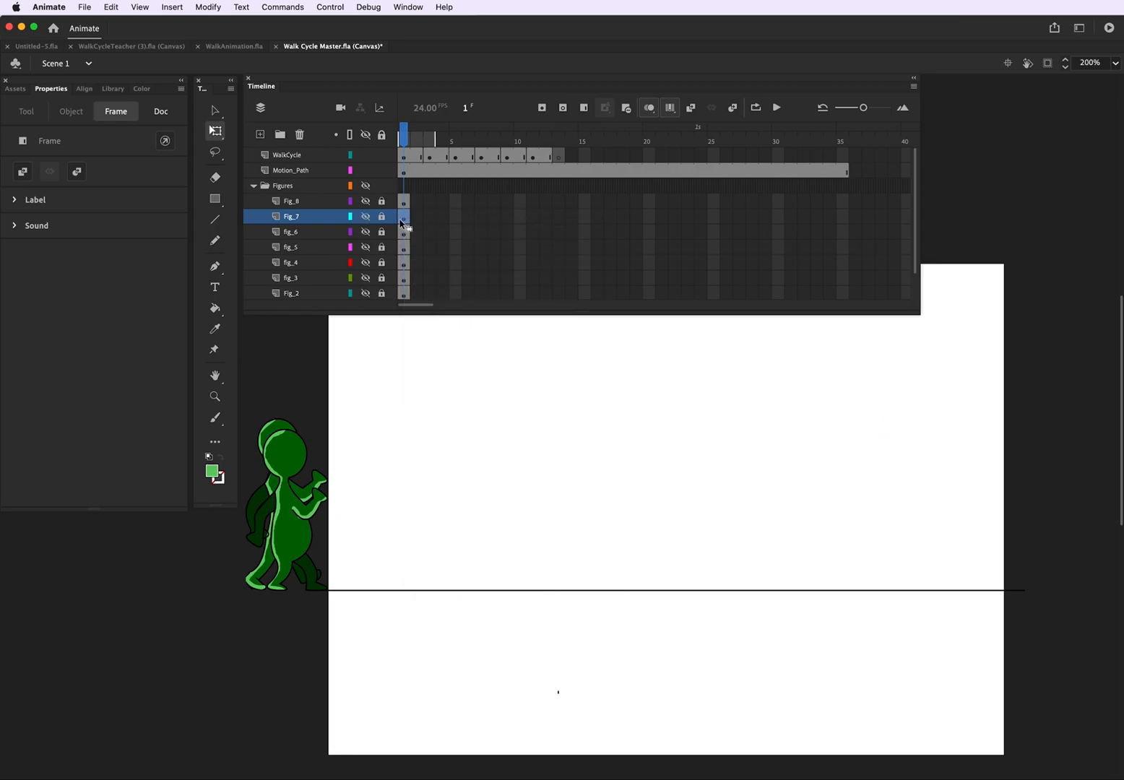
{"action": "right_click", "coordinate": [557, 156]}
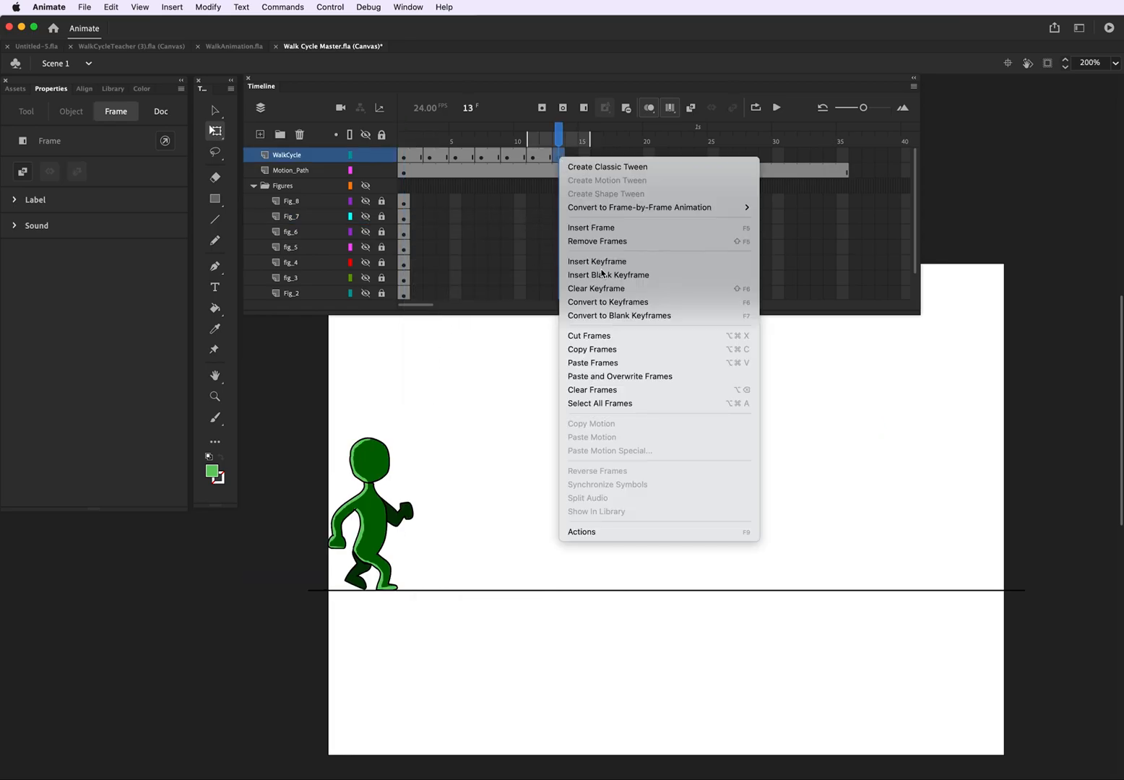
{"action": "left_click", "coordinate": [614, 362]}
Group all parts of the frame 13 figure and place it on the ground line slightly ahead of the previous pose.
{"action": "left_click", "coordinate": [871, 462]}
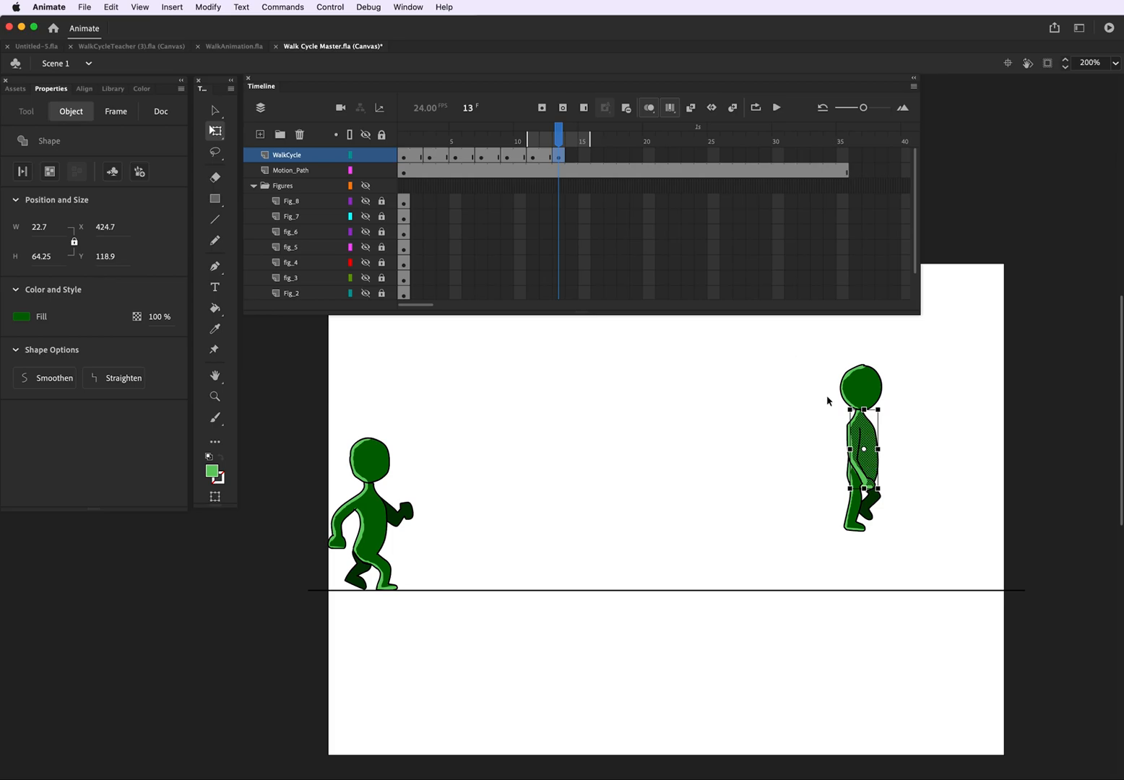
{"action": "left_click_drag", "start_coordinate": [813, 374], "coordinate": [939, 549]}
{"action": "left_click", "coordinate": [208, 6]}
{"action": "left_click", "coordinate": [242, 235]}
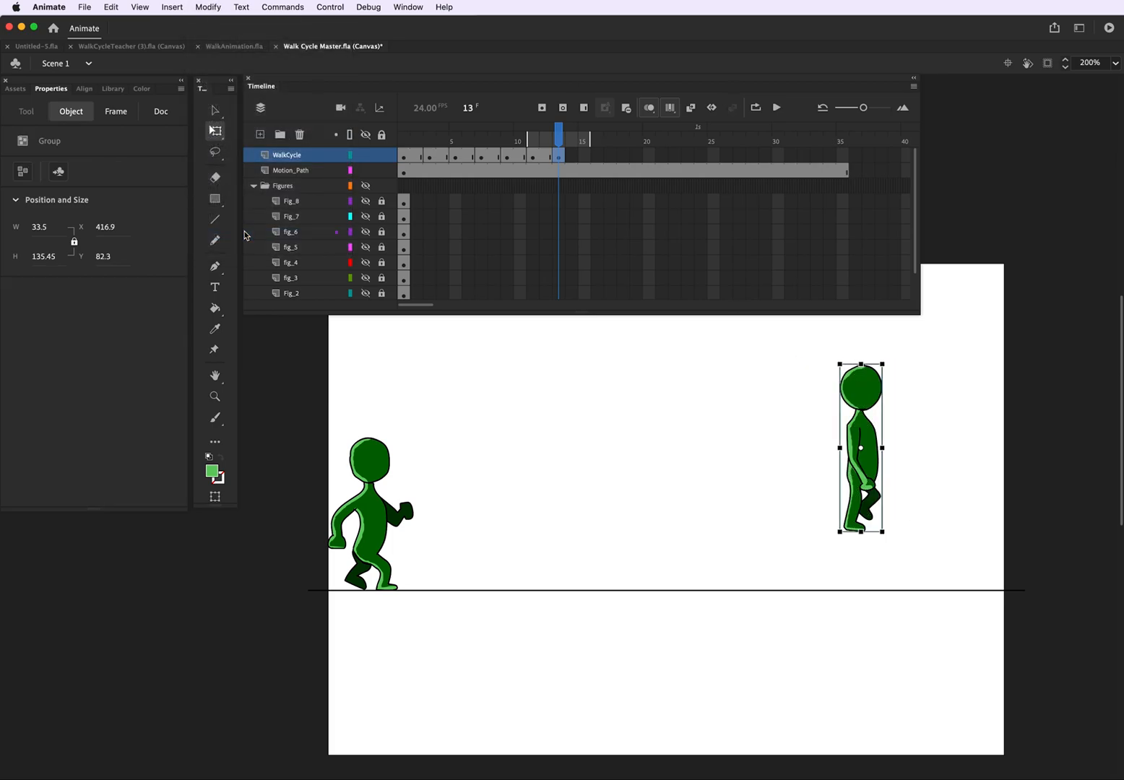
{"action": "left_click_drag", "start_coordinate": [875, 438], "coordinate": [401, 490]}
Create an empty keyframe at frame 15 of the WalkCycle layer and paste a copy of the Fig_8 frame into it.
{"action": "key", "text": "F5"}
{"action": "left_click", "coordinate": [581, 158]}
{"action": "key", "text": "F6"}
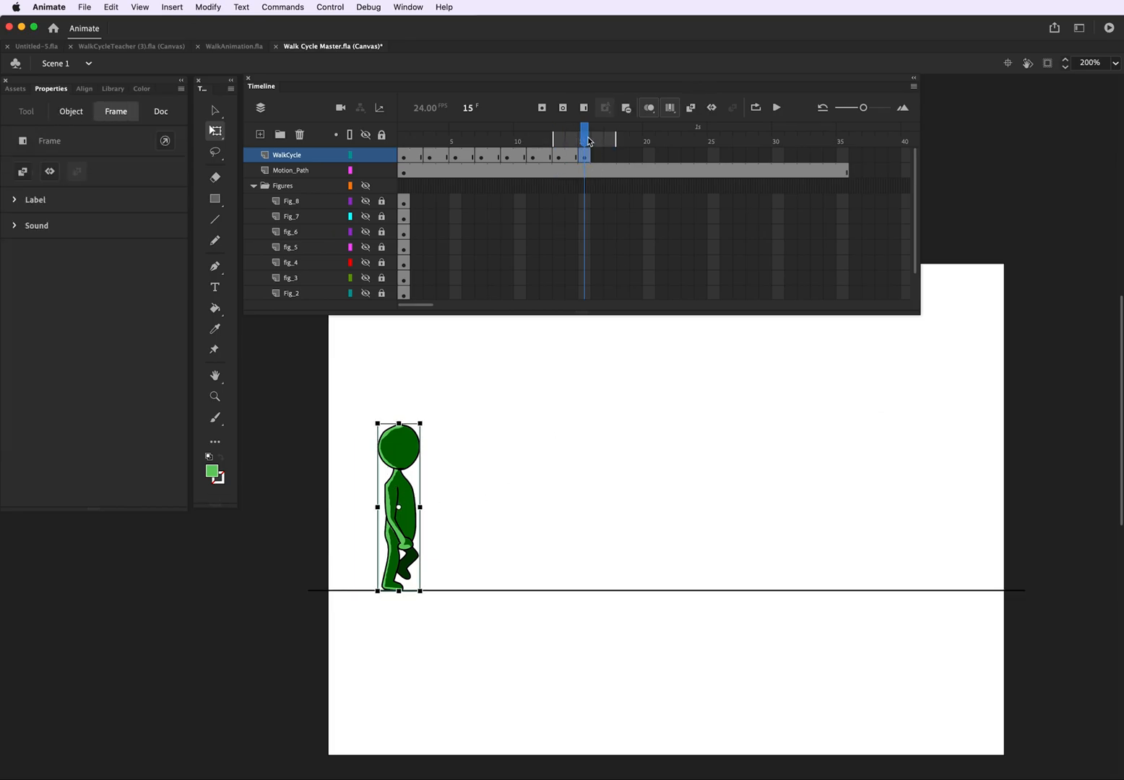
{"action": "left_click", "coordinate": [588, 157]}
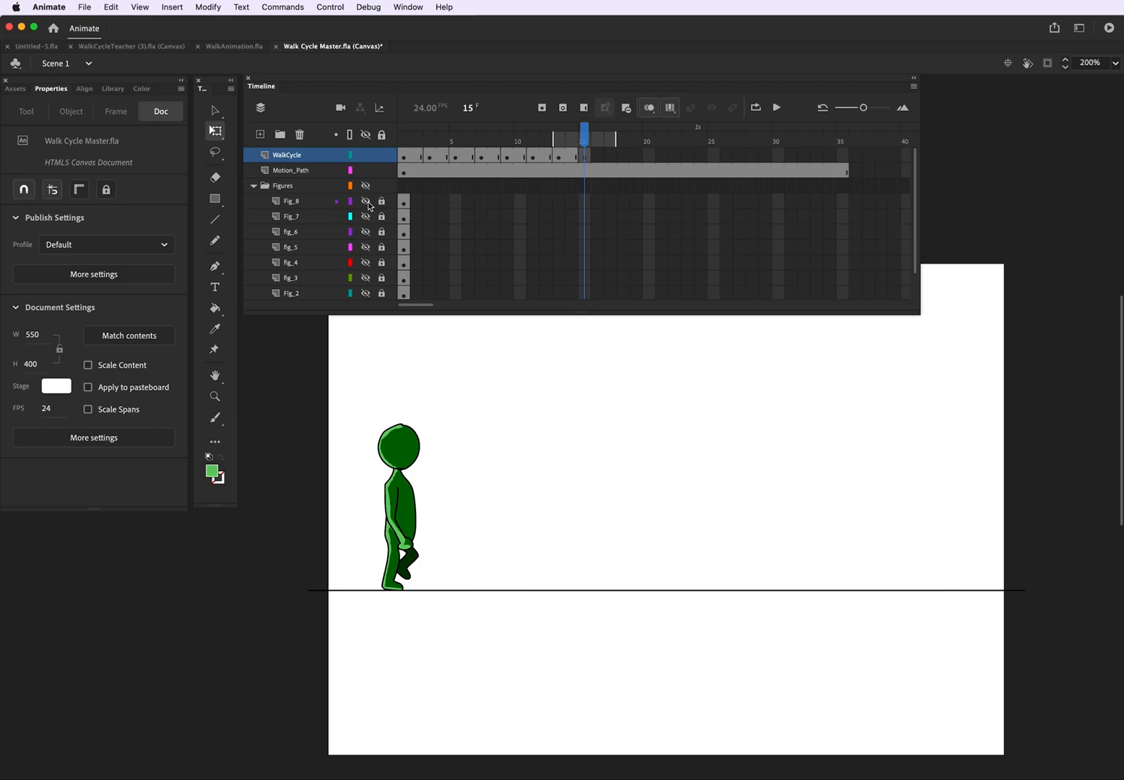
{"action": "left_click", "coordinate": [405, 205]}
{"action": "right_click", "coordinate": [407, 207]}
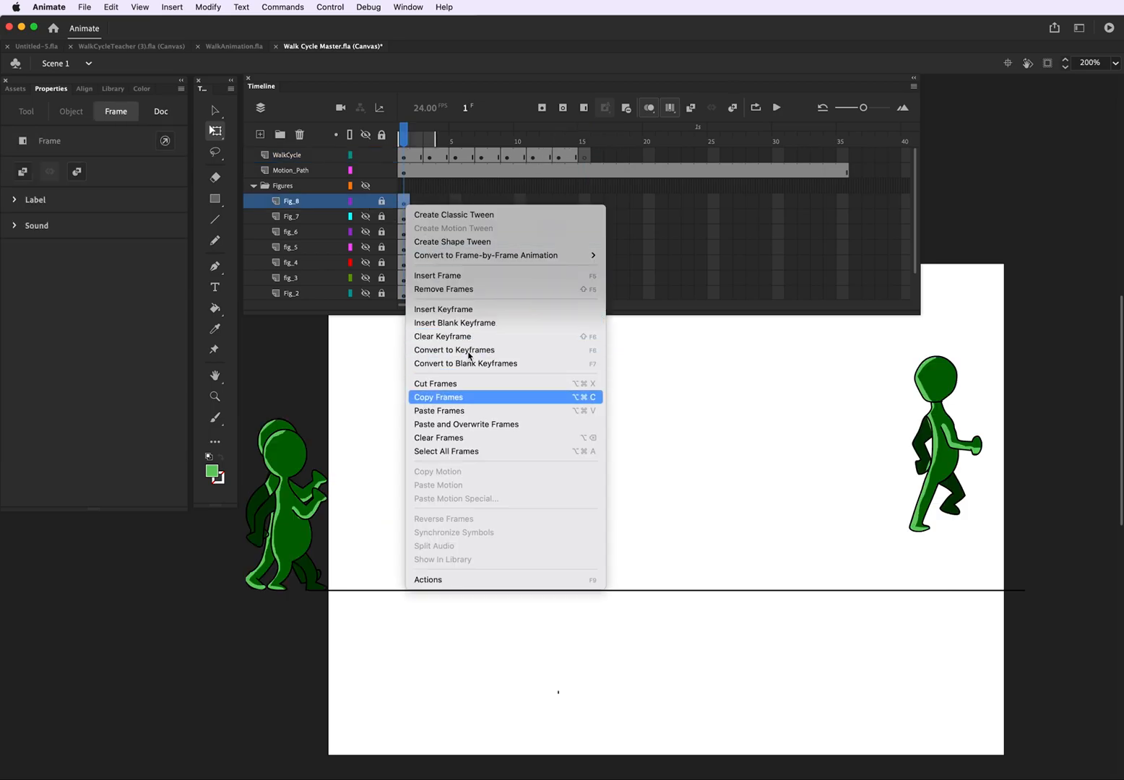
{"action": "left_click", "coordinate": [437, 393]}
{"action": "right_click", "coordinate": [585, 156]}
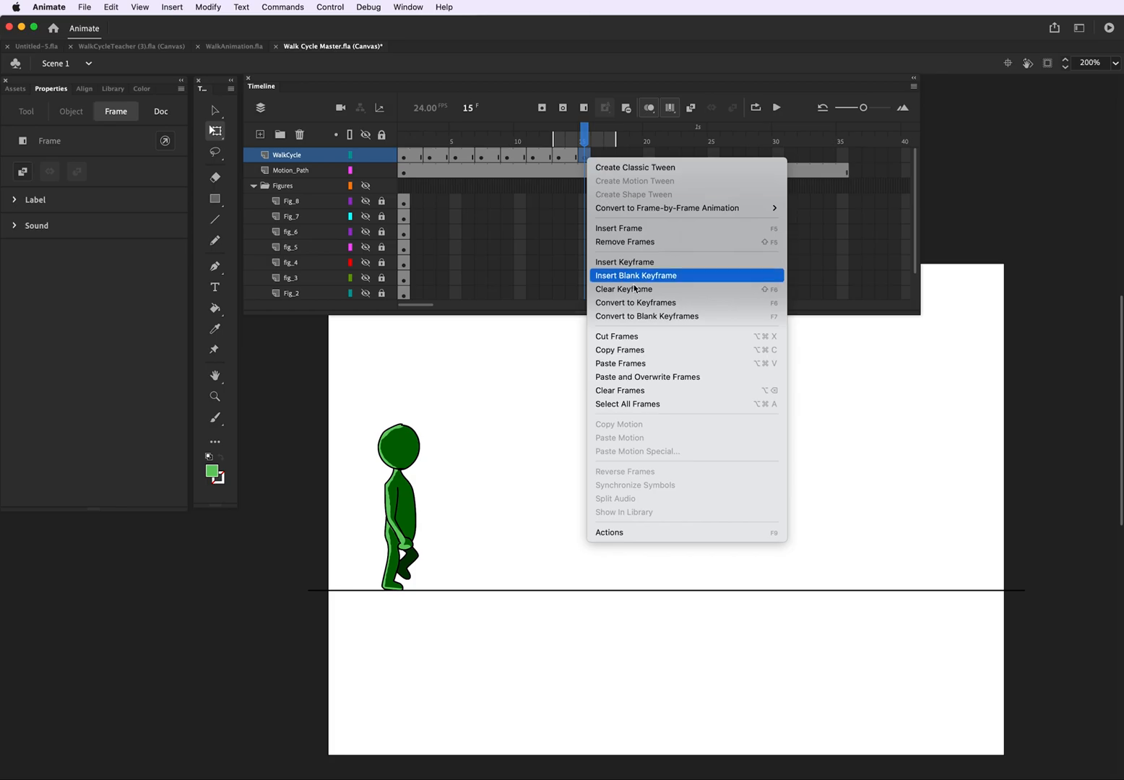
{"action": "left_click", "coordinate": [623, 365]}
Group the frame 15 figure and place it on the ground line with its planted foot over the previous one, at about X 47, Y 123.5.
{"action": "left_click", "coordinate": [954, 460]}
{"action": "left_click", "coordinate": [879, 359]}
{"action": "left_click_drag", "start_coordinate": [879, 360], "coordinate": [977, 511]}
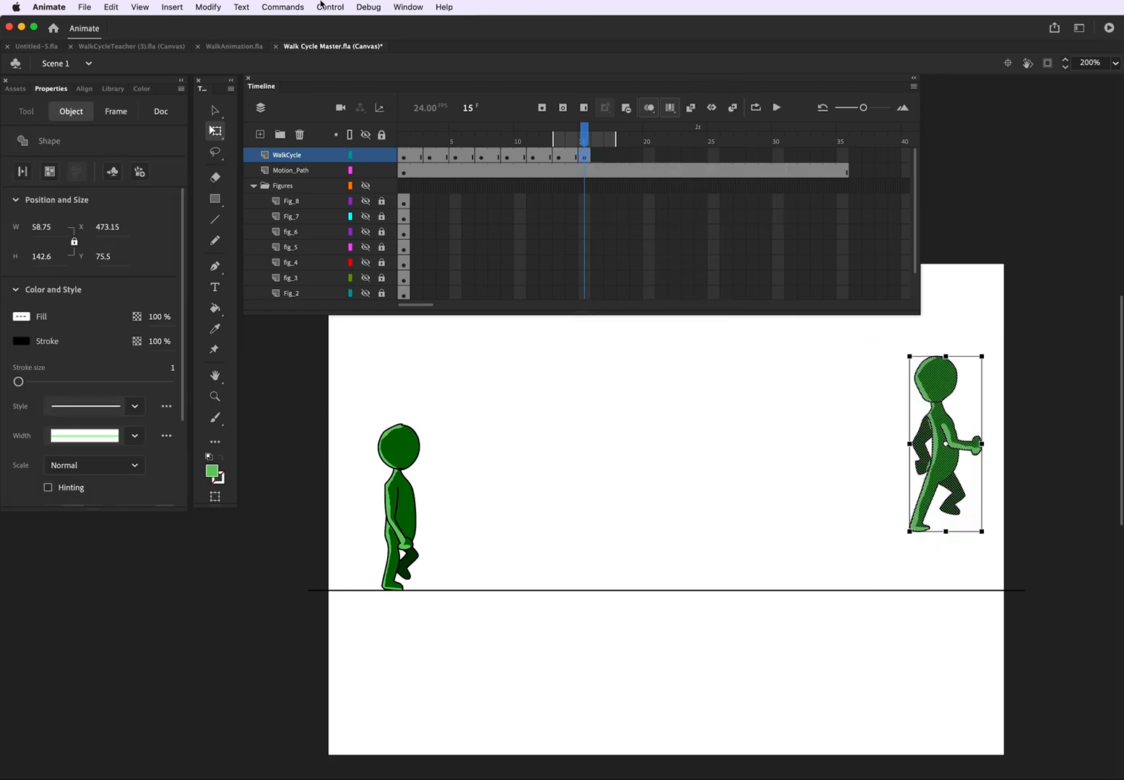
{"action": "left_click", "coordinate": [217, 7]}
{"action": "left_click", "coordinate": [1037, 345]}
{"action": "key", "text": "super+g"}
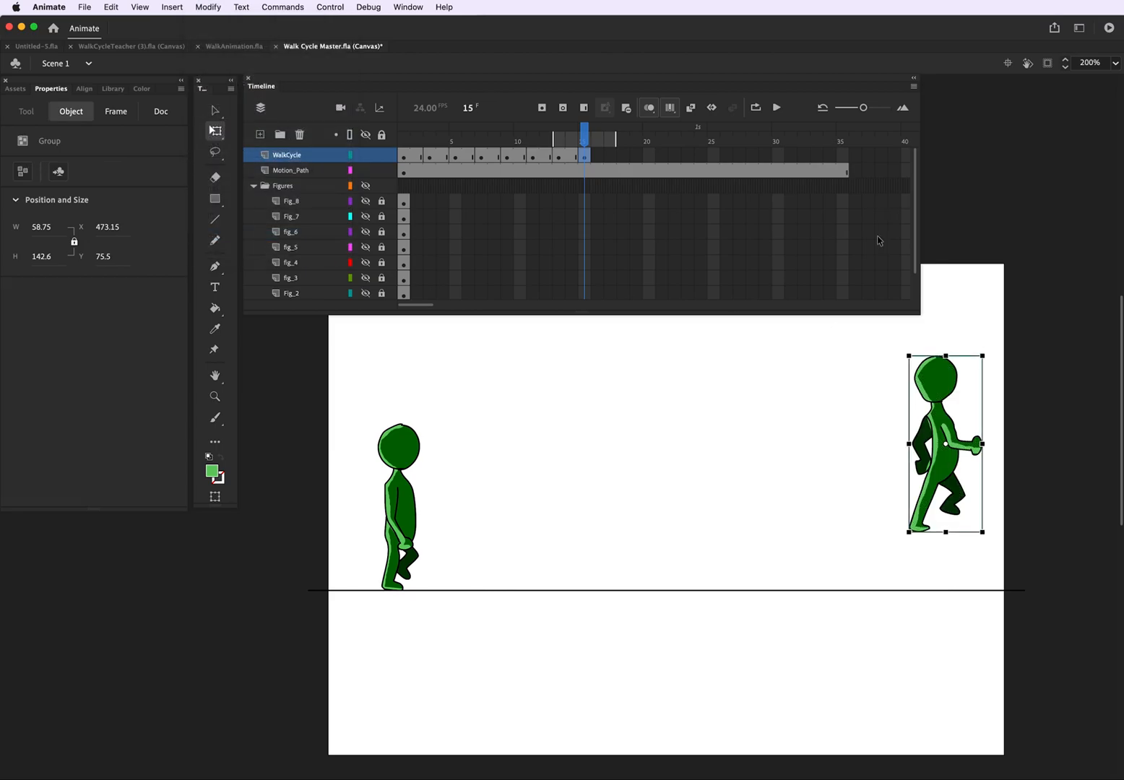
{"action": "left_click_drag", "start_coordinate": [947, 392], "coordinate": [473, 502]}
{"action": "left_click_drag", "start_coordinate": [474, 578], "coordinate": [425, 526]}
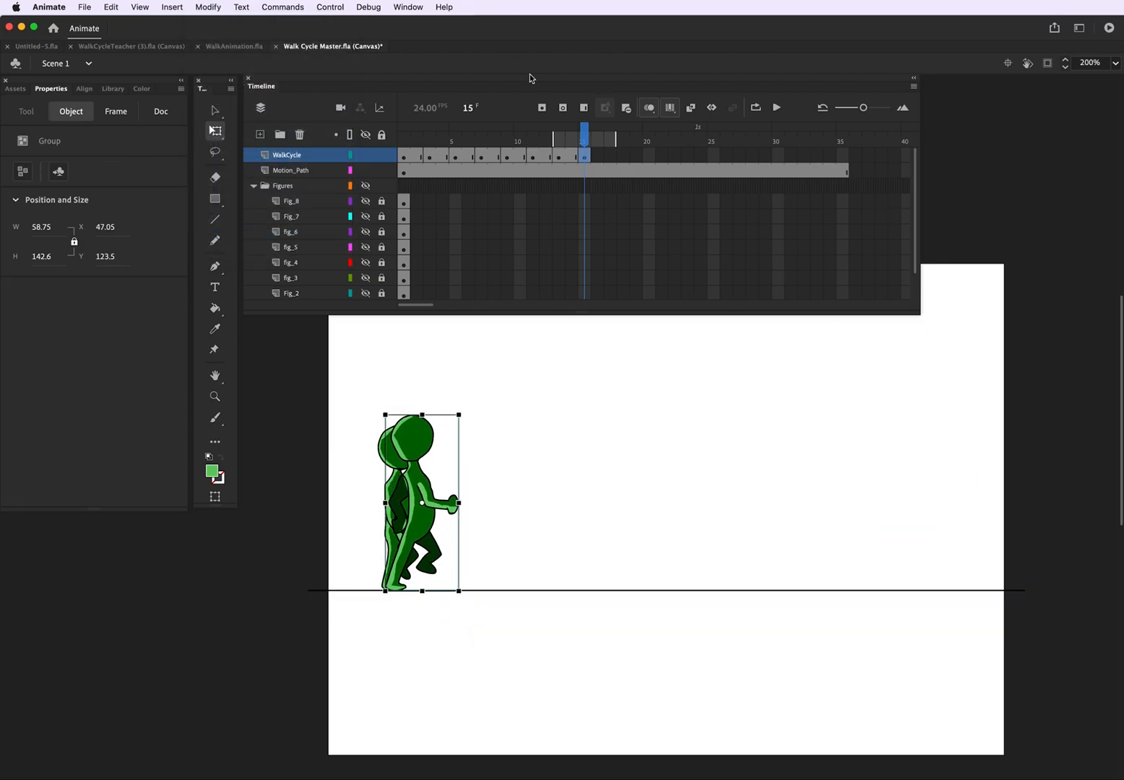
Return to frame 1 and switch the timeline from Edit Multiple Frames to onion skinning only.
{"action": "left_click_drag", "start_coordinate": [588, 136], "coordinate": [403, 141]}
{"action": "left_click", "coordinate": [671, 111]}
{"action": "left_click", "coordinate": [651, 111]}
{"action": "left_click_drag", "start_coordinate": [438, 147], "coordinate": [382, 164]}
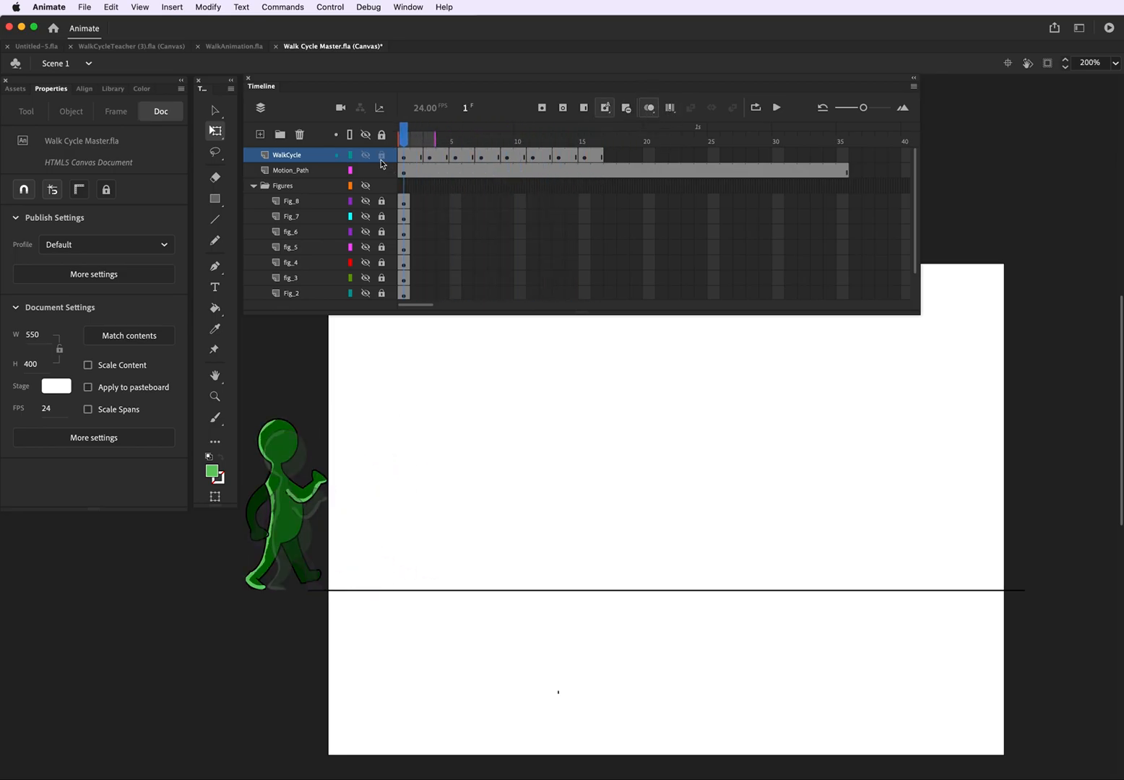
Paste a copy of WalkCycle frame 1 into an empty keyframe at frame 17 and align its rear foot with the previous pose, at about X 47, Y 126.5.
{"action": "left_click_drag", "start_coordinate": [450, 140], "coordinate": [606, 195]}
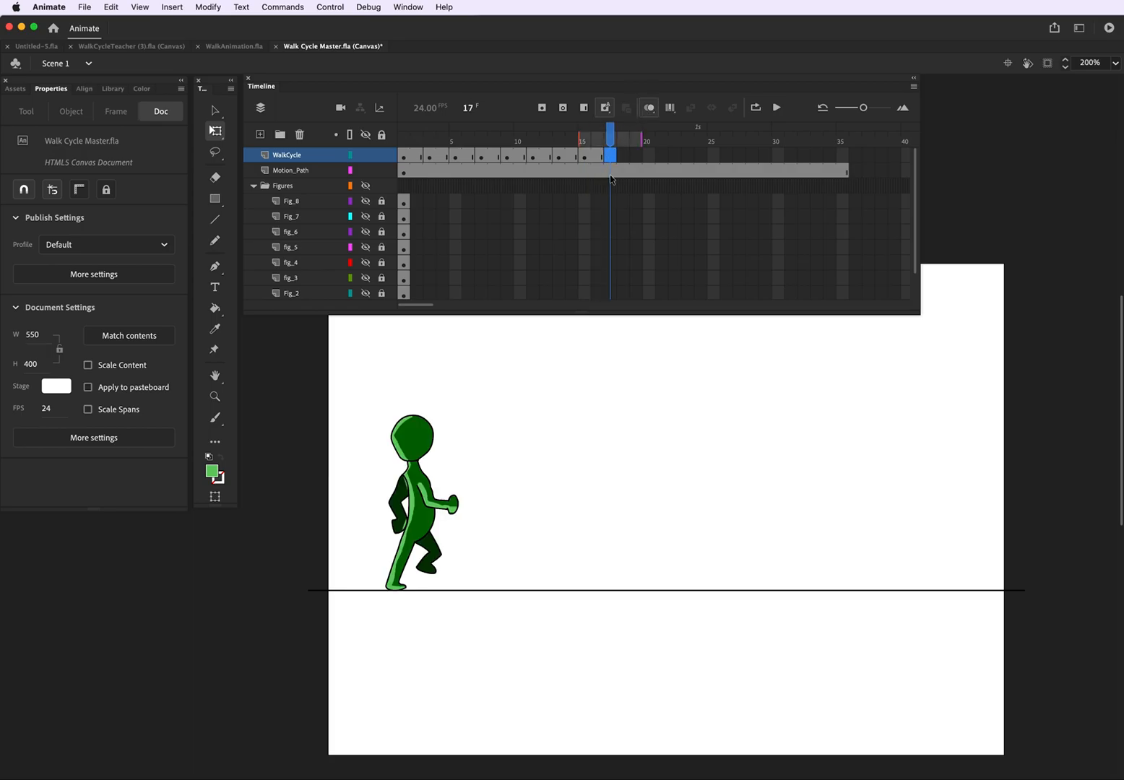
{"action": "key", "text": "super+z"}
{"action": "left_click", "coordinate": [403, 159]}
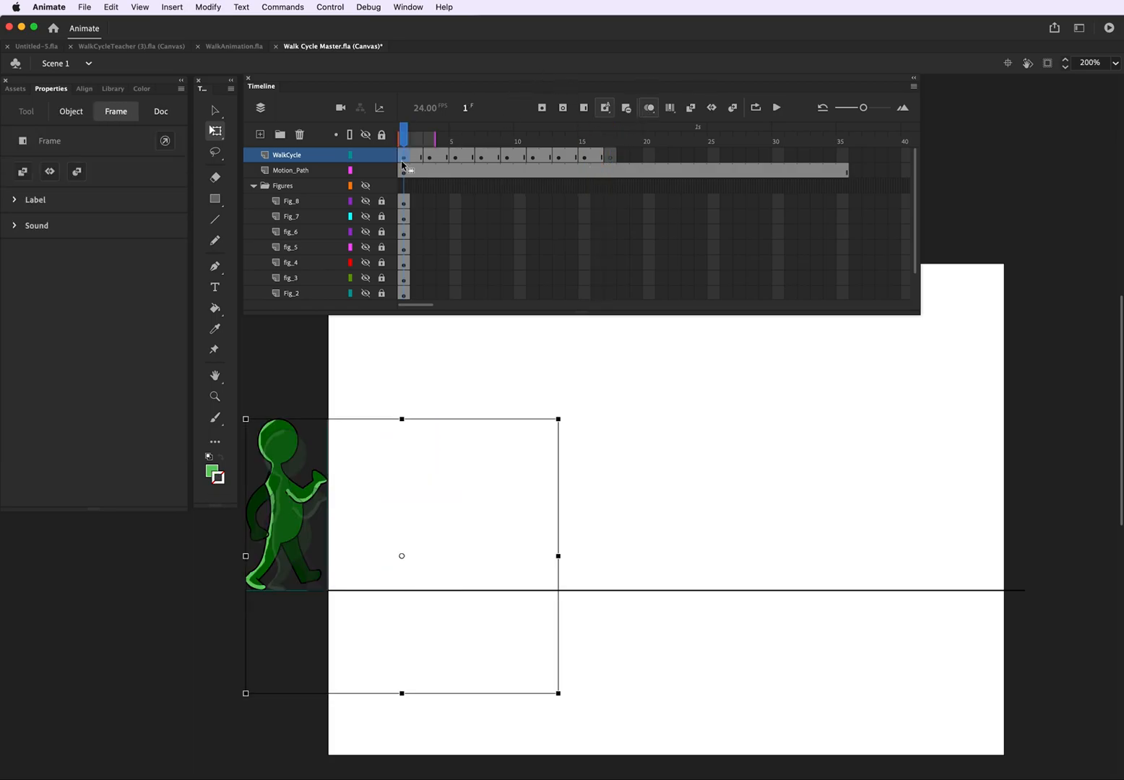
{"action": "right_click", "coordinate": [402, 163]}
{"action": "left_click", "coordinate": [455, 356]}
{"action": "right_click", "coordinate": [615, 156]}
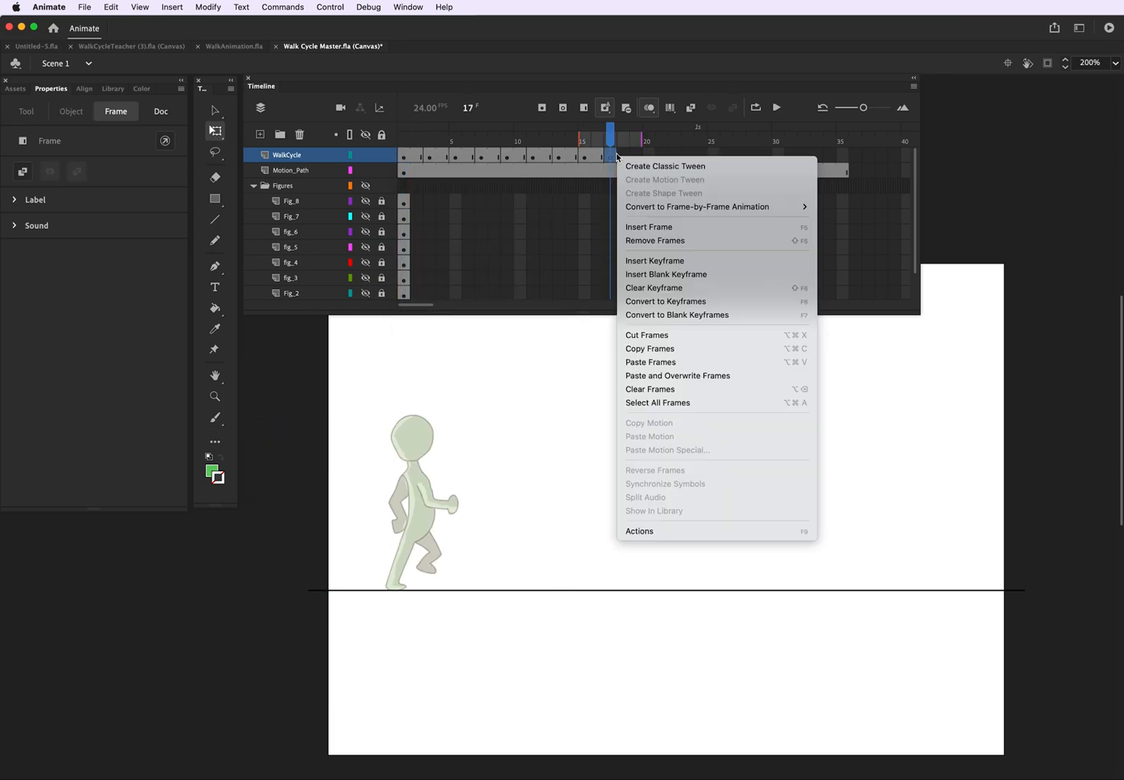
{"action": "left_click", "coordinate": [651, 362]}
{"action": "left_click_drag", "start_coordinate": [290, 510], "coordinate": [445, 503]}
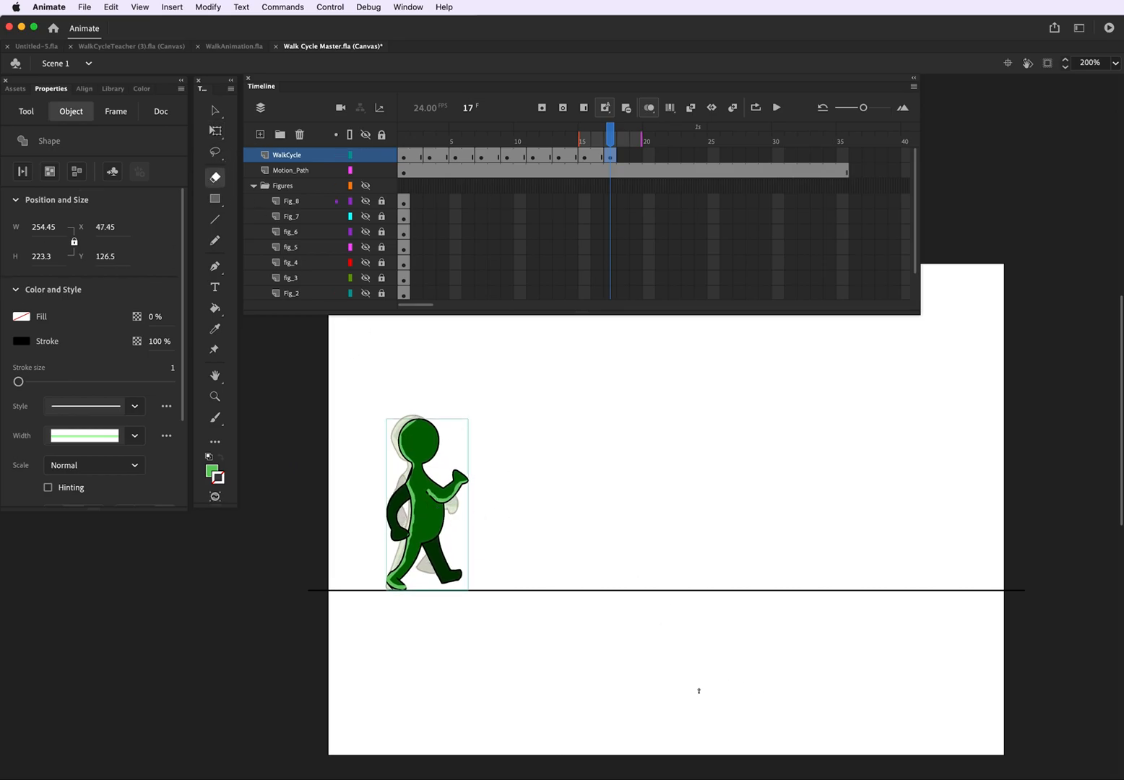
Erase the stray marks below the ground line in frames 17 and 1 of the WalkCycle layer.
{"action": "left_click", "coordinate": [27, 112]}
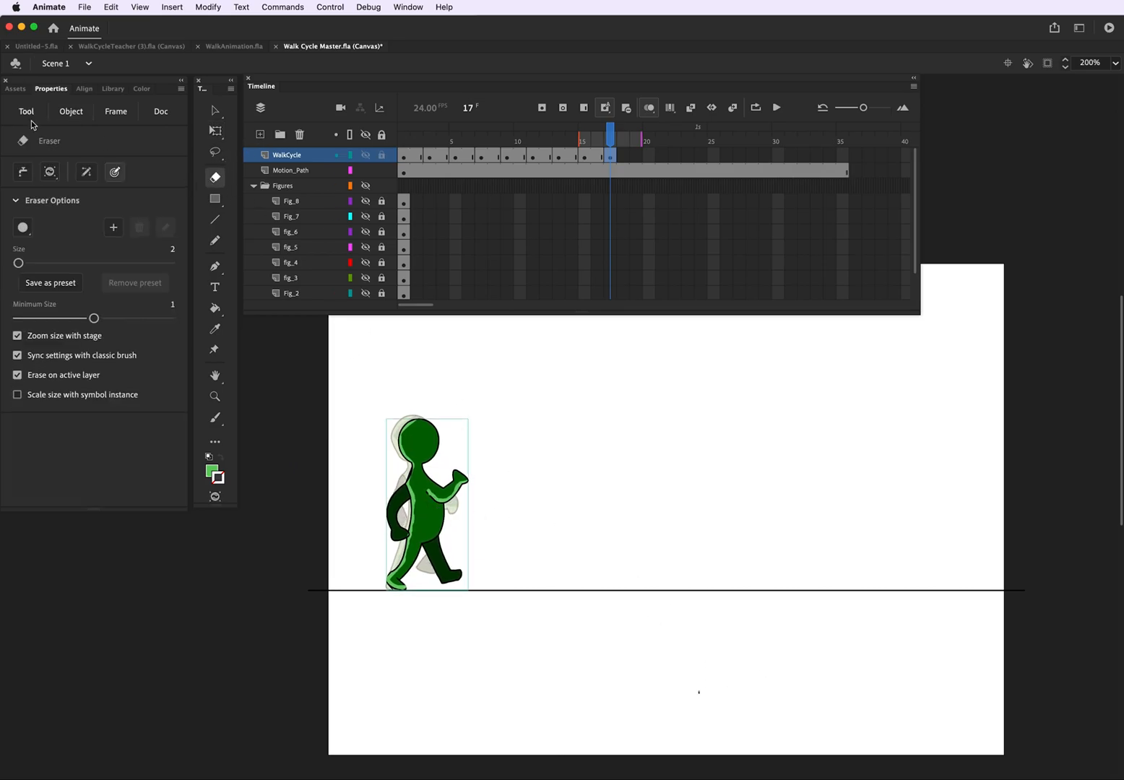
{"action": "mouse_move", "coordinate": [669, 680]}
{"action": "left_mouse_down"}
{"action": "mouse_move", "coordinate": [706, 693]}
{"action": "mouse_move", "coordinate": [753, 686]}
{"action": "left_mouse_up"}
{"action": "left_click", "coordinate": [403, 156]}
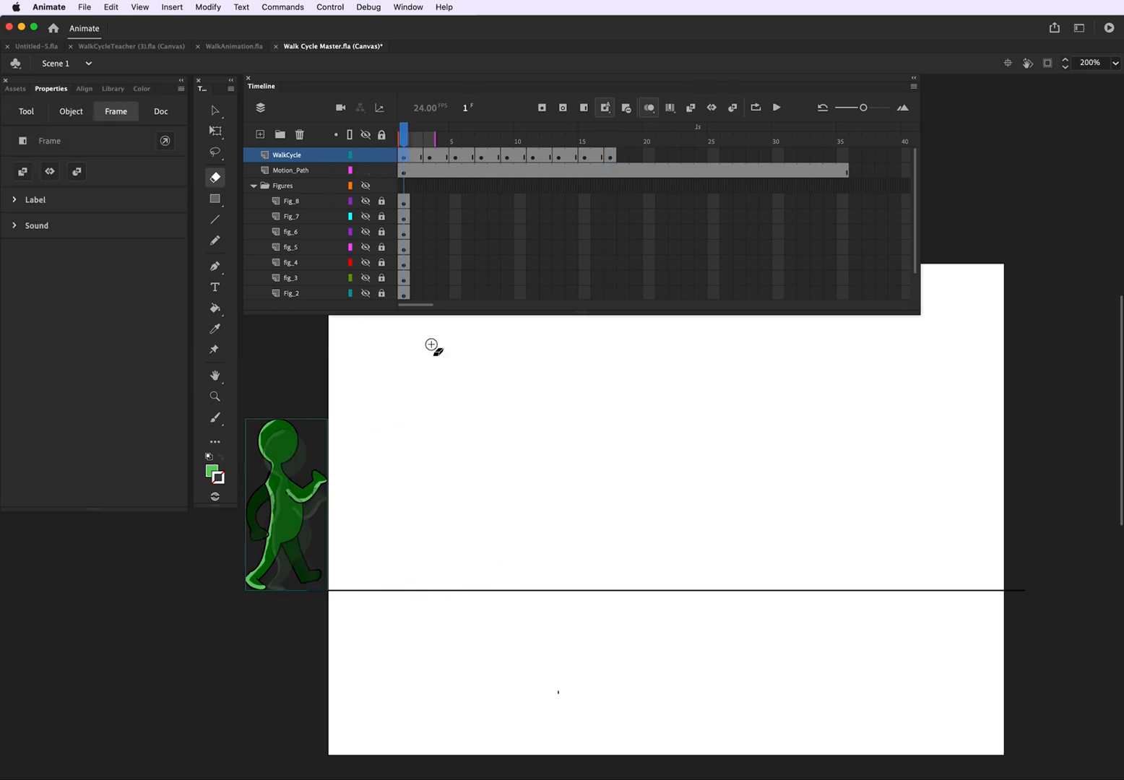
{"action": "left_click", "coordinate": [558, 692]}
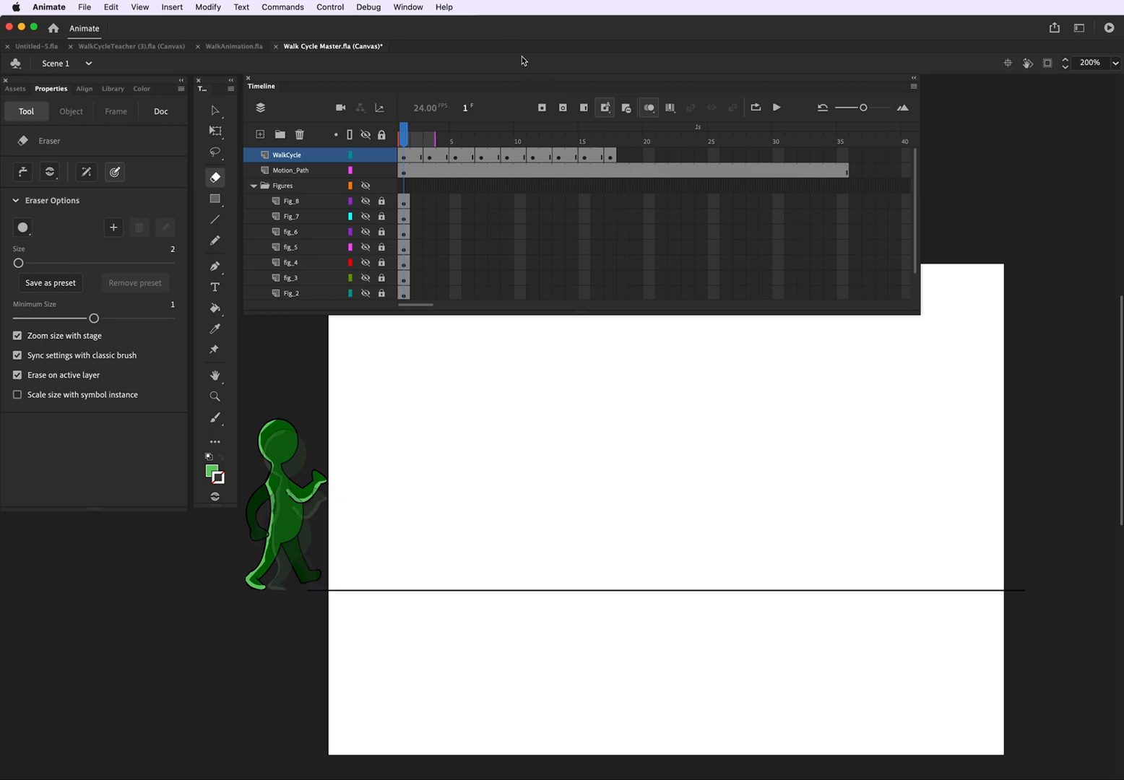
Paste a copy of WalkCycle frame 3 into frame 21.
{"action": "left_click", "coordinate": [611, 156]}
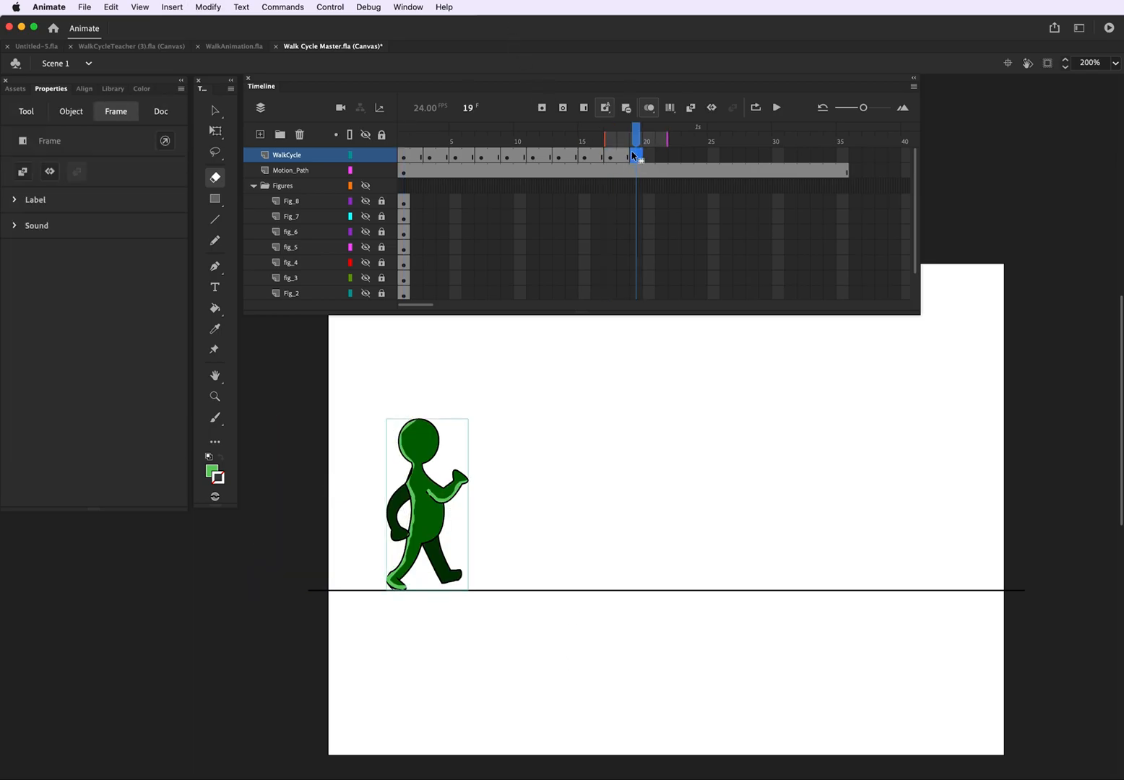
{"action": "left_click", "coordinate": [431, 156]}
{"action": "right_click", "coordinate": [432, 158]}
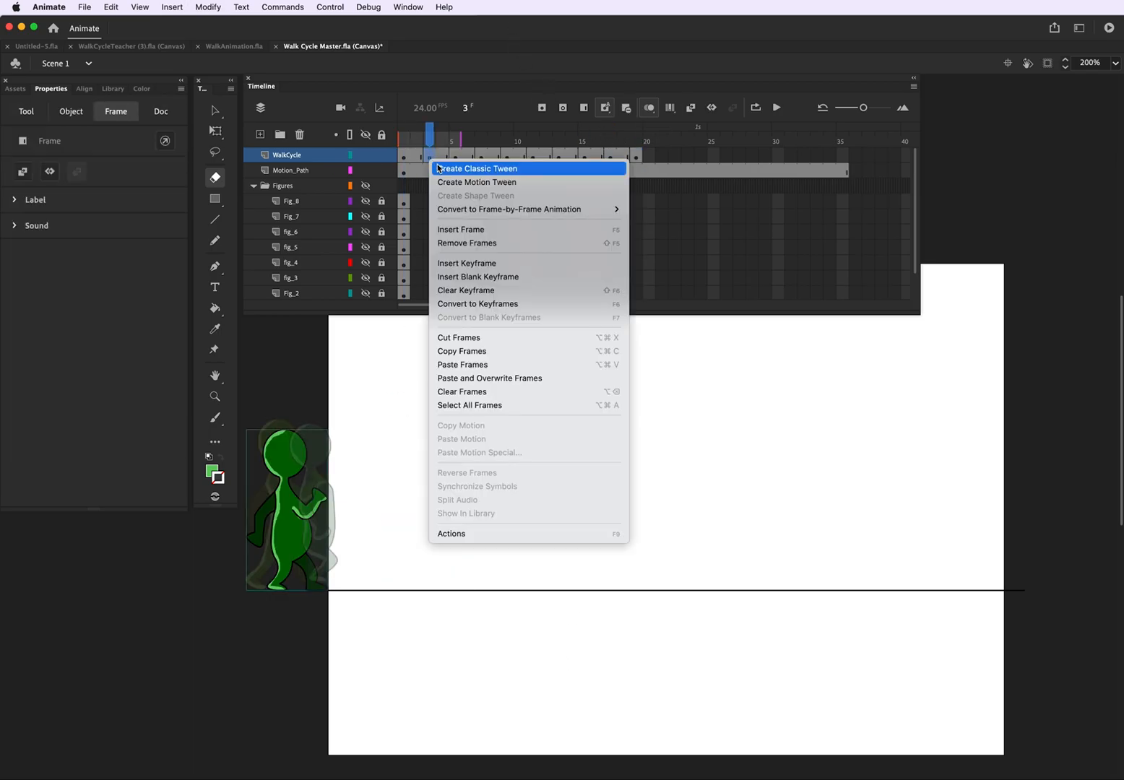
{"action": "left_click", "coordinate": [465, 352]}
{"action": "left_click", "coordinate": [639, 157]}
{"action": "left_click", "coordinate": [663, 156]}
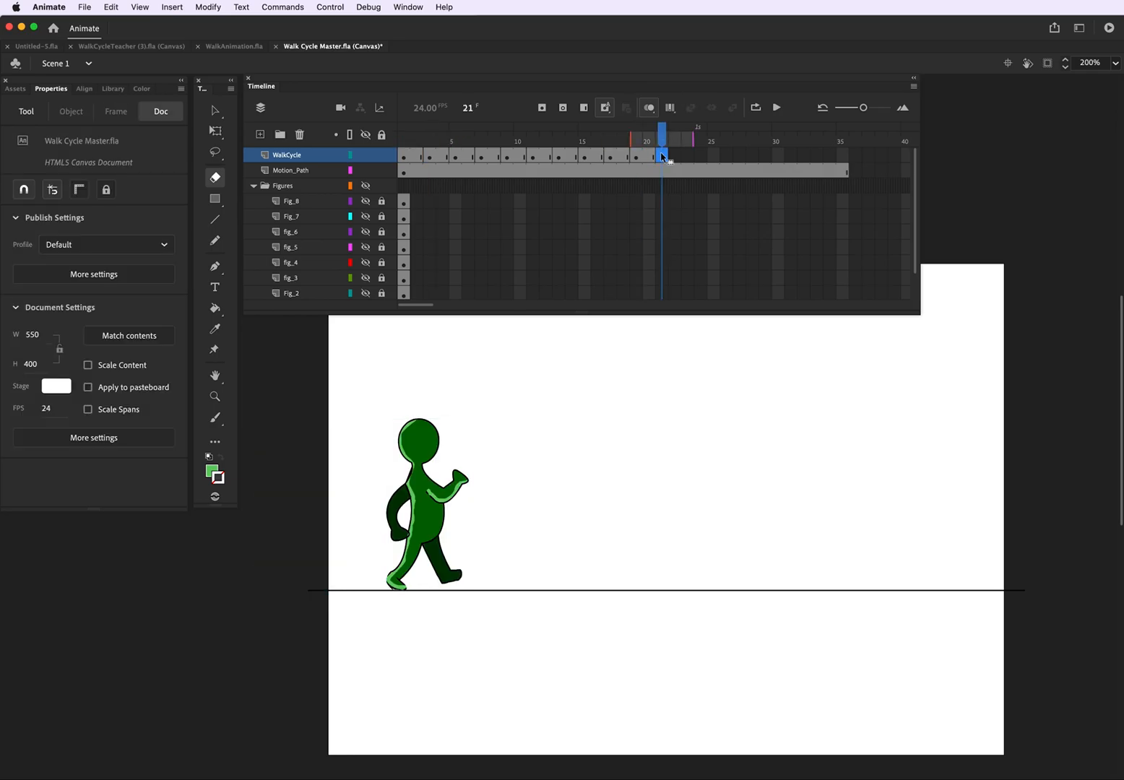
{"action": "right_click", "coordinate": [662, 156]}
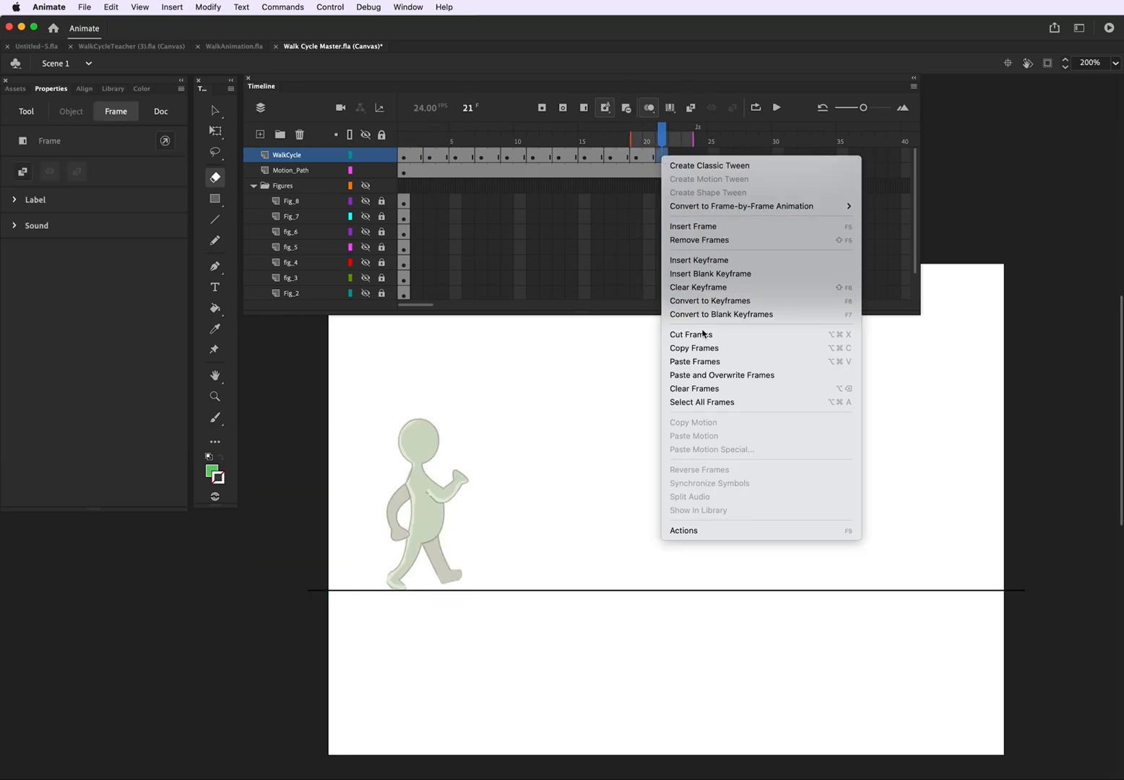
{"action": "left_click", "coordinate": [710, 361]}
Move the frame 21 figure along the ground line onto the previous pose, at about X 47.8, Y 135.1.
{"action": "left_click", "coordinate": [375, 557]}
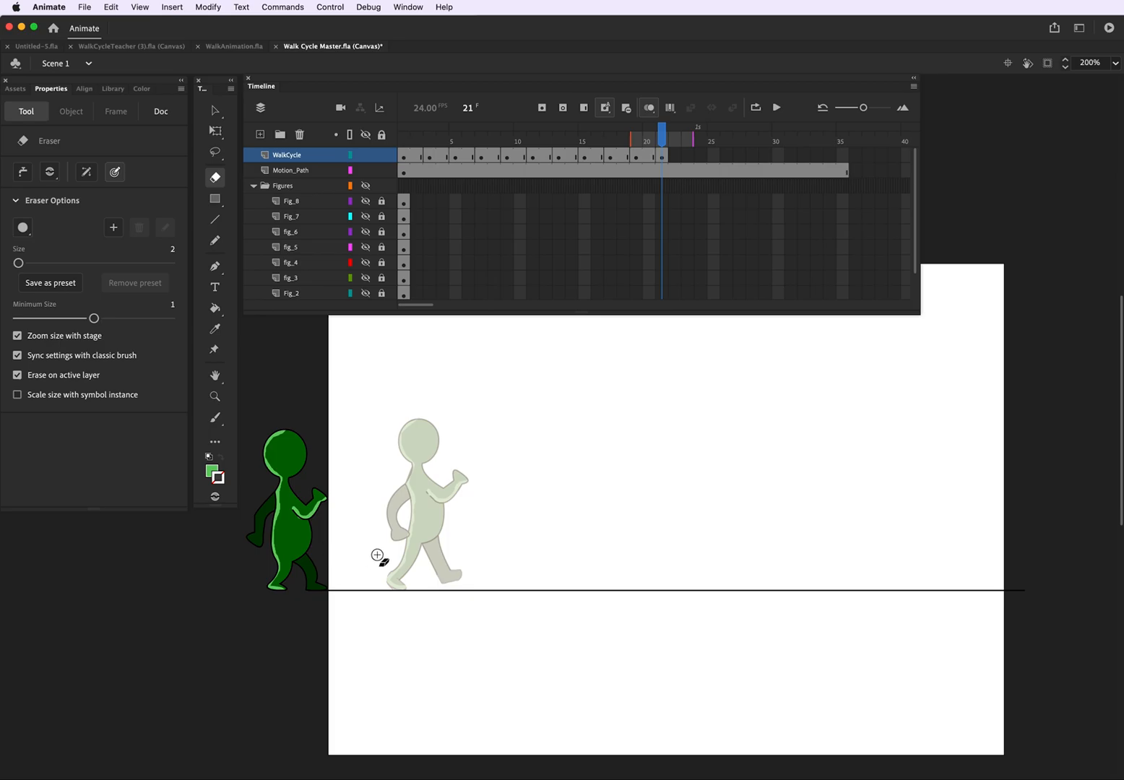
{"action": "key", "text": "v"}
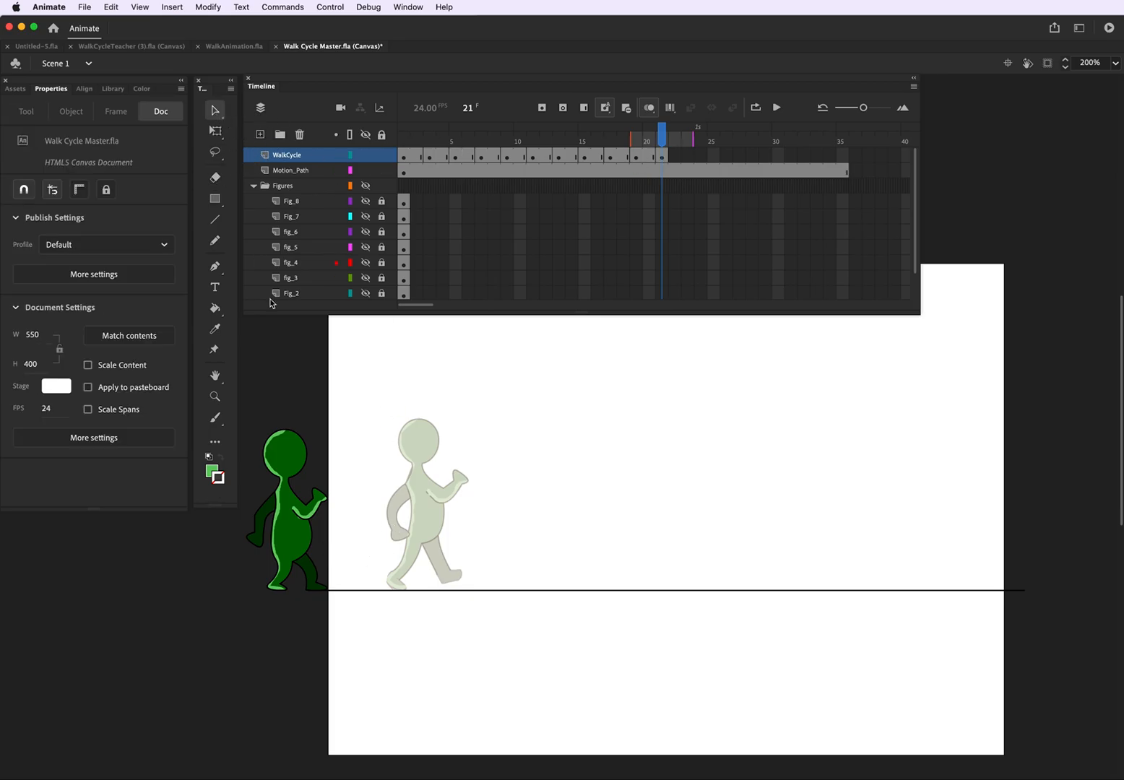
{"action": "left_click_drag", "start_coordinate": [297, 532], "coordinate": [425, 529]}
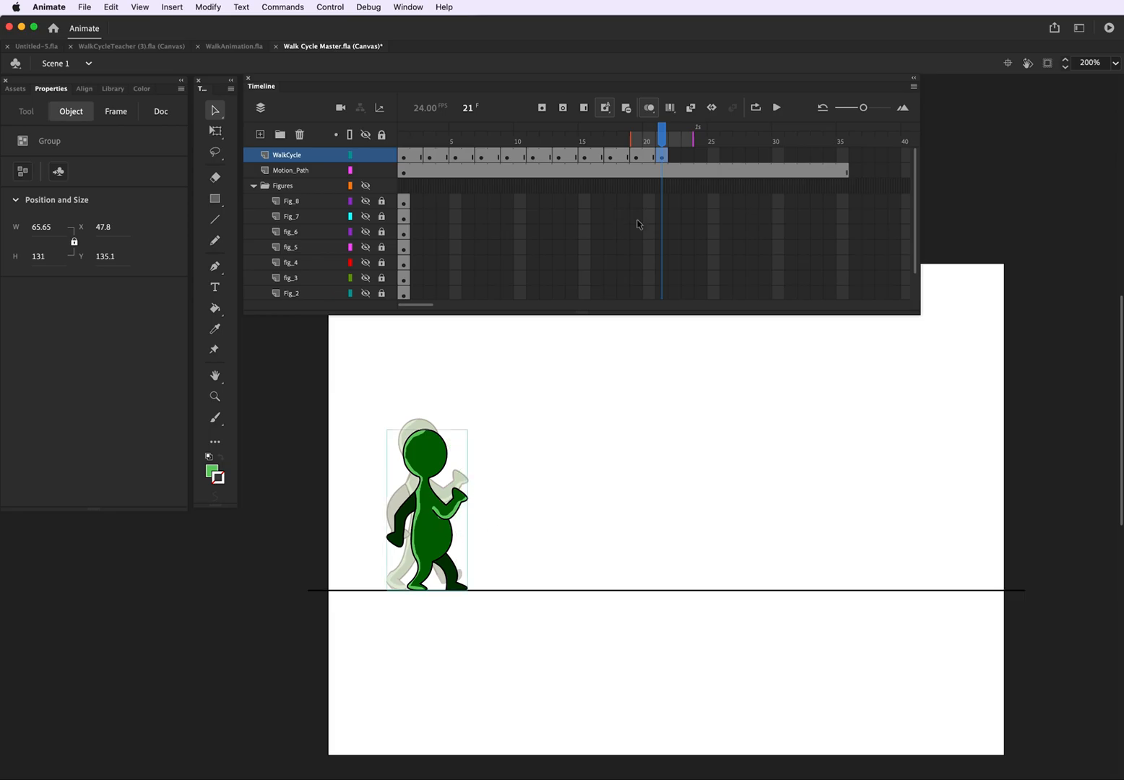
Paste a copy of WalkCycle frame 5 into frame 23 and align its planted foot with the frame 21 pose.
{"action": "left_click", "coordinate": [691, 157]}
{"action": "key", "text": "F6"}
{"action": "key", "text": "super+z"}
{"action": "right_click", "coordinate": [455, 158]}
{"action": "left_click", "coordinate": [494, 352]}
{"action": "right_click", "coordinate": [687, 158]}
{"action": "left_click", "coordinate": [745, 366]}
{"action": "left_click_drag", "start_coordinate": [327, 513], "coordinate": [451, 513]}
Paste a copy of WalkCycle frame 7 into an emptied keyframe at frame 25 and align its planted foot with the previous pose.
{"action": "left_click", "coordinate": [711, 156]}
{"action": "key", "text": "F6"}
{"action": "key", "text": "BackSpace"}
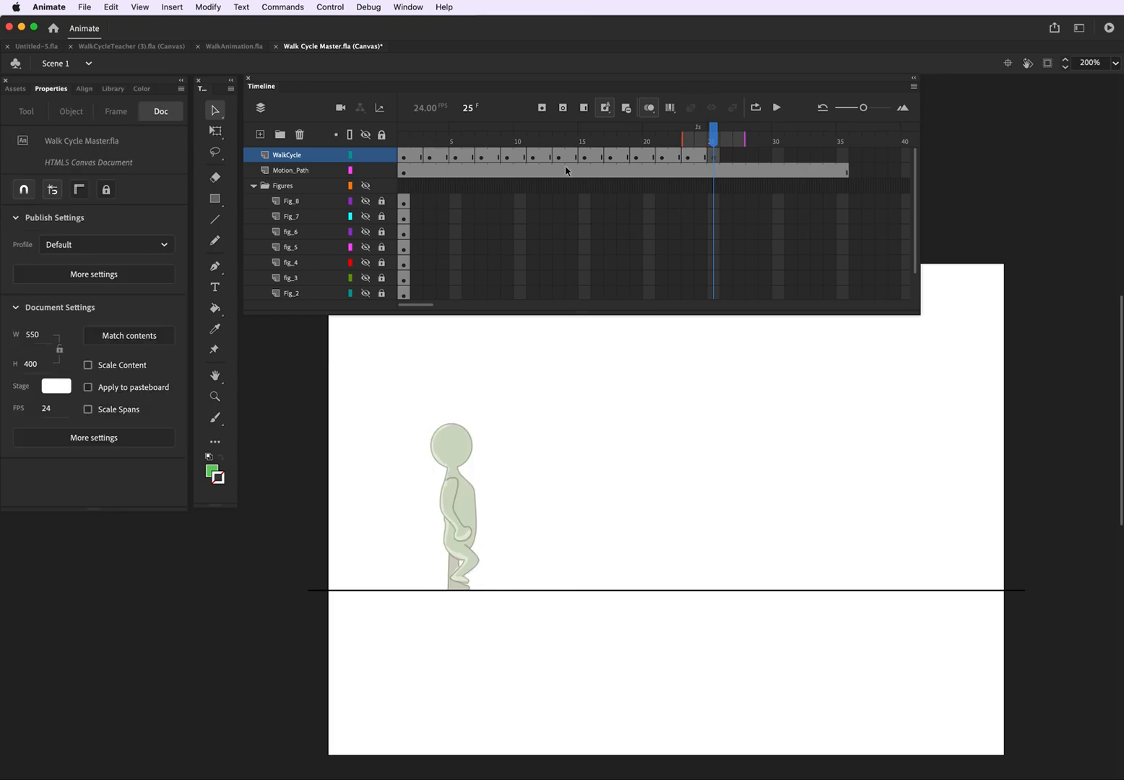
{"action": "right_click", "coordinate": [477, 158]}
{"action": "left_click", "coordinate": [515, 351]}
{"action": "right_click", "coordinate": [713, 157]}
{"action": "left_click", "coordinate": [744, 364]}
{"action": "left_click_drag", "start_coordinate": [328, 512], "coordinate": [463, 512]}
Paste a copy of WalkCycle frame 9 into an emptied keyframe at frame 27 and align it with the frame 25 pose.
{"action": "left_click", "coordinate": [739, 157]}
{"action": "key", "text": "F6"}
{"action": "key", "text": "BackSpace"}
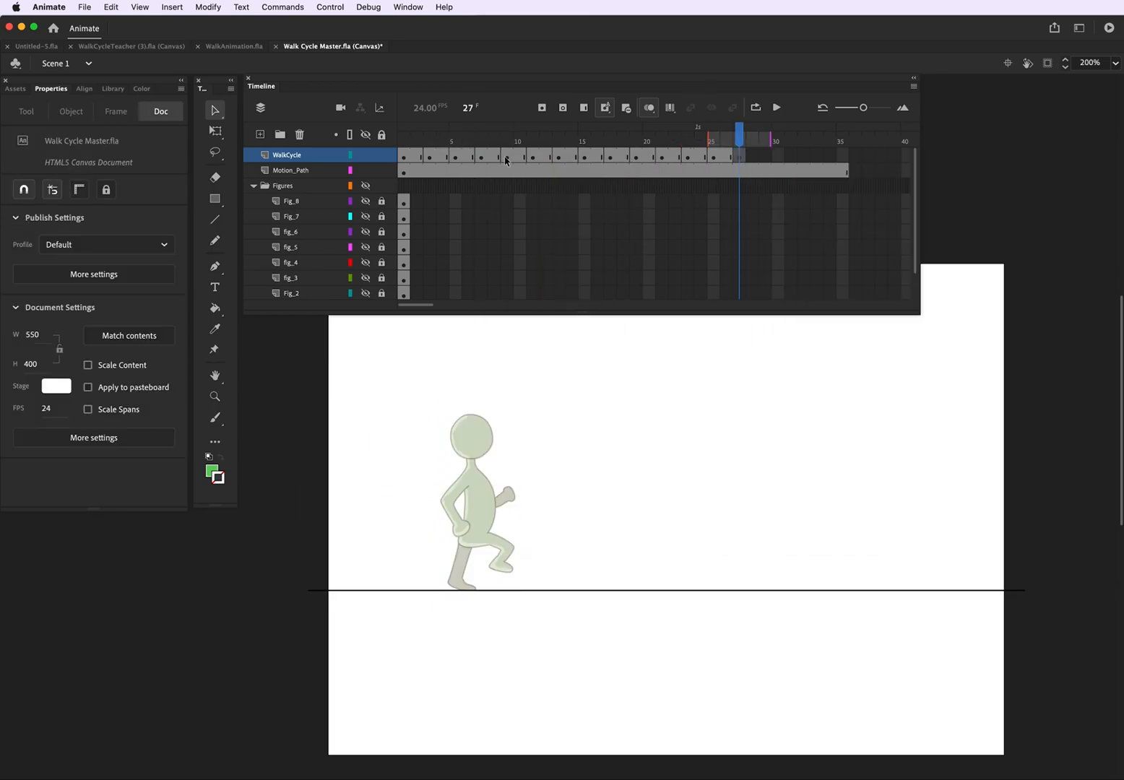
{"action": "right_click", "coordinate": [505, 158]}
{"action": "left_click", "coordinate": [566, 352]}
{"action": "right_click", "coordinate": [738, 158]}
{"action": "left_click", "coordinate": [770, 365]}
{"action": "left_click_drag", "start_coordinate": [327, 512], "coordinate": [462, 513]}
Paste a copy of WalkCycle frame 11 into an emptied keyframe at frame 29 and align it at about X 110, Y 142.
{"action": "left_click", "coordinate": [765, 157]}
{"action": "key", "text": "F6"}
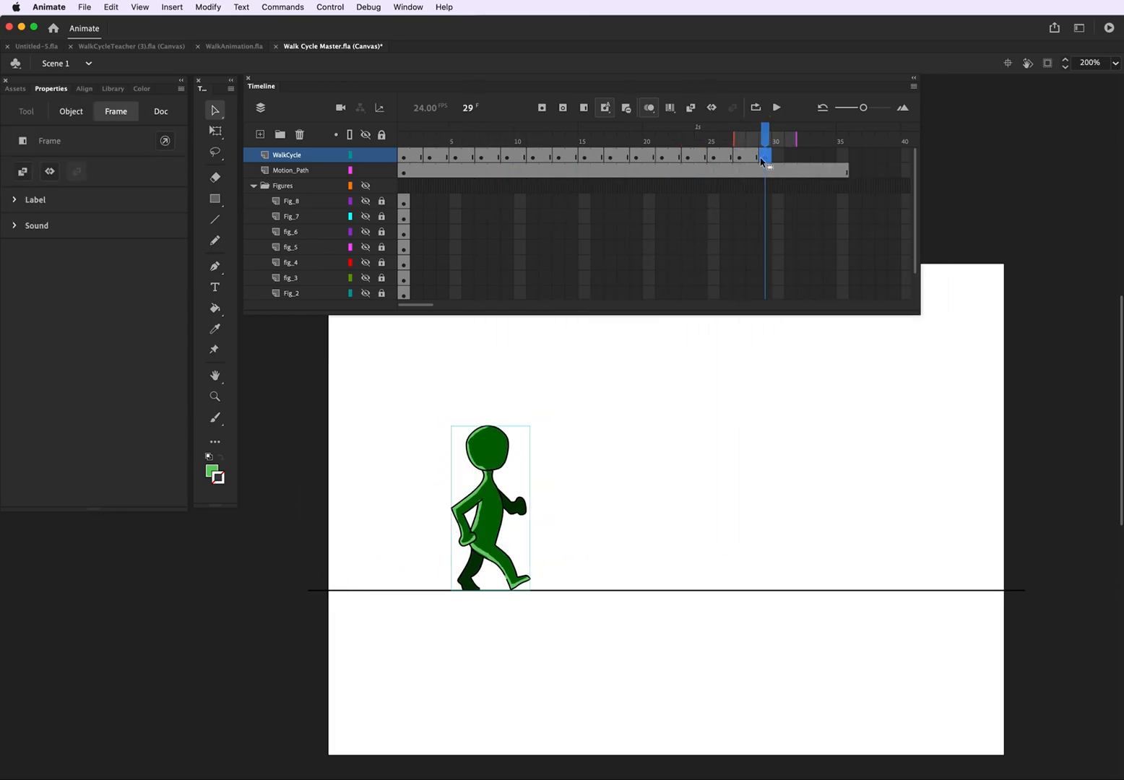
{"action": "key", "text": "BackSpace"}
{"action": "right_click", "coordinate": [530, 158]}
{"action": "left_click", "coordinate": [567, 352]}
{"action": "right_click", "coordinate": [764, 158]}
{"action": "left_click", "coordinate": [796, 364]}
{"action": "left_click_drag", "start_coordinate": [365, 512], "coordinate": [499, 512]}
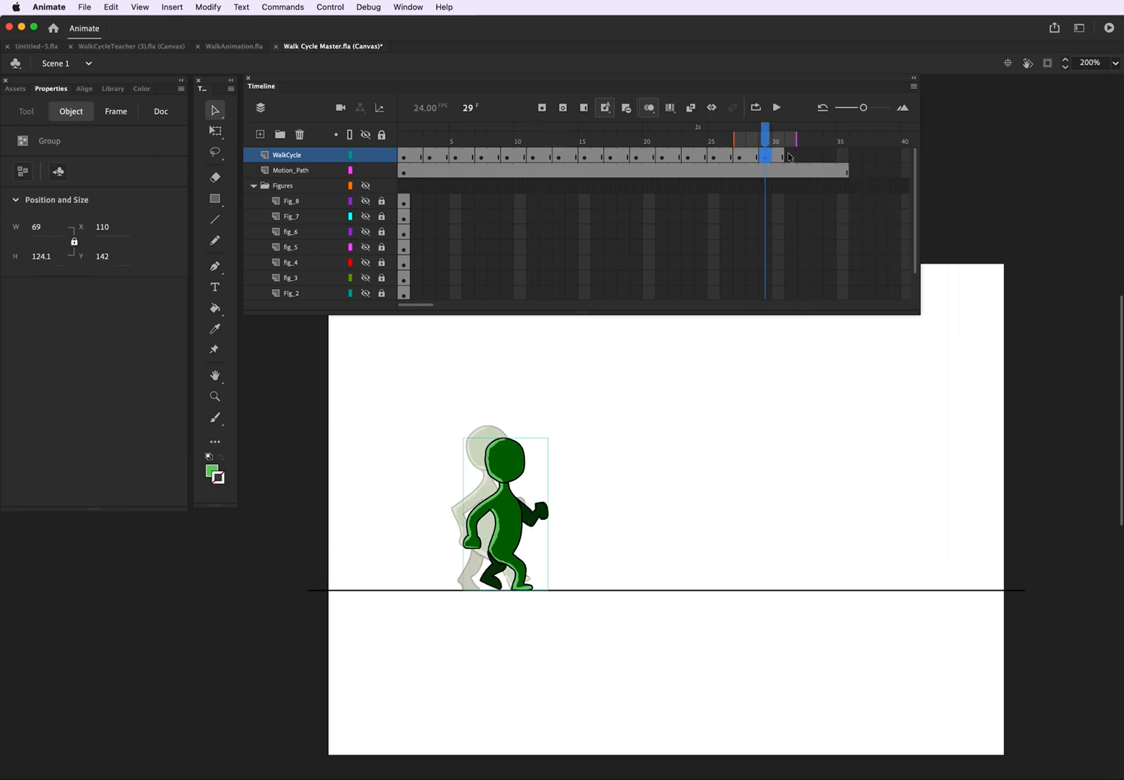
Paste a copy of WalkCycle frame 13 into frame 31 and align its planted foot with the frame 29 pose.
{"action": "left_click", "coordinate": [791, 157]}
{"action": "key", "text": "F6"}
{"action": "right_click", "coordinate": [556, 158]}
{"action": "left_click", "coordinate": [567, 353]}
{"action": "left_click", "coordinate": [764, 156]}
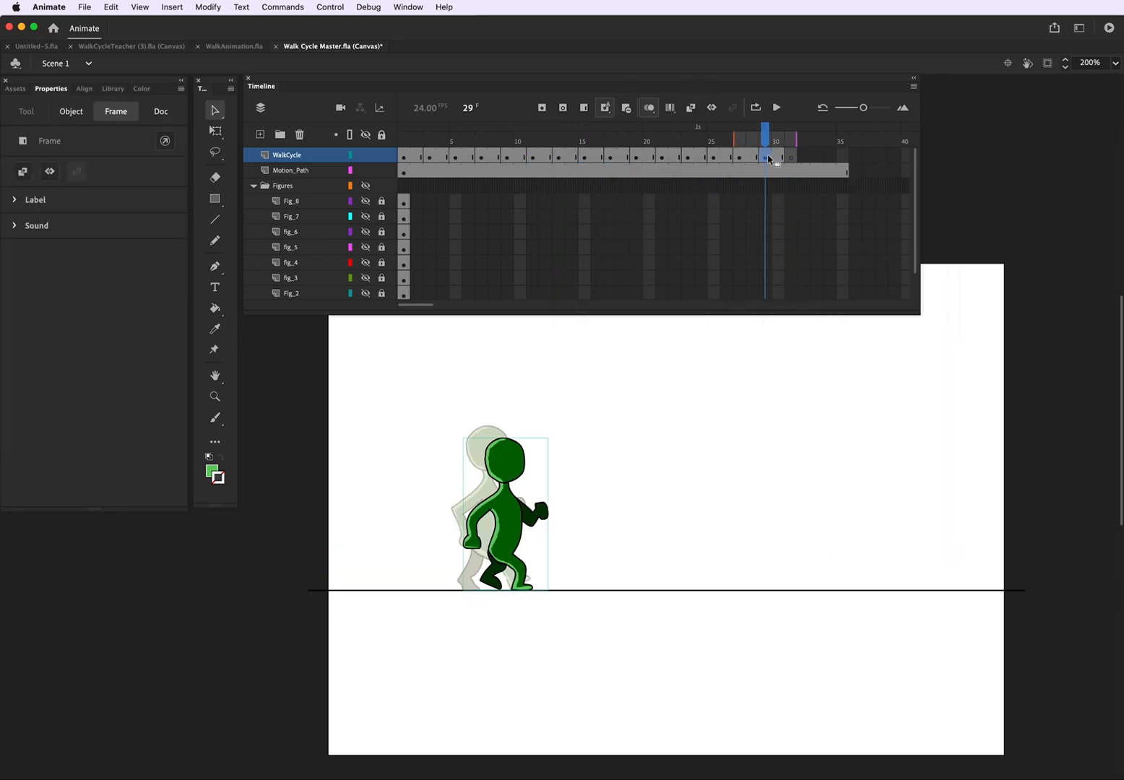
{"action": "right_click", "coordinate": [768, 156]}
{"action": "left_click", "coordinate": [796, 365]}
{"action": "left_click_drag", "start_coordinate": [399, 512], "coordinate": [528, 512]}
Paste a copy of WalkCycle frame 15 into a keyframe at frame 33 and align its planted foot with the previous pose.
{"action": "left_click", "coordinate": [817, 157]}
{"action": "key", "text": "F6"}
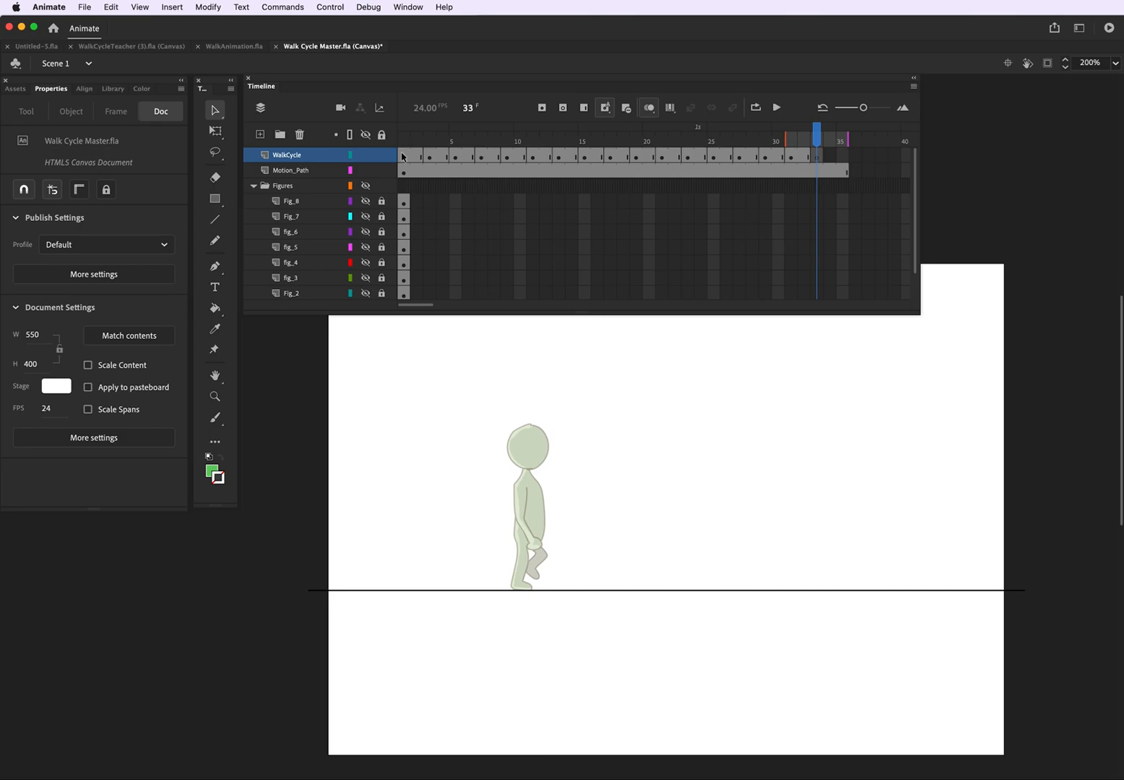
{"action": "left_click", "coordinate": [407, 155]}
{"action": "left_click", "coordinate": [507, 156]}
{"action": "left_click", "coordinate": [559, 156]}
{"action": "right_click", "coordinate": [582, 156]}
{"action": "left_click", "coordinate": [623, 351]}
{"action": "right_click", "coordinate": [817, 157]}
{"action": "left_click", "coordinate": [854, 366]}
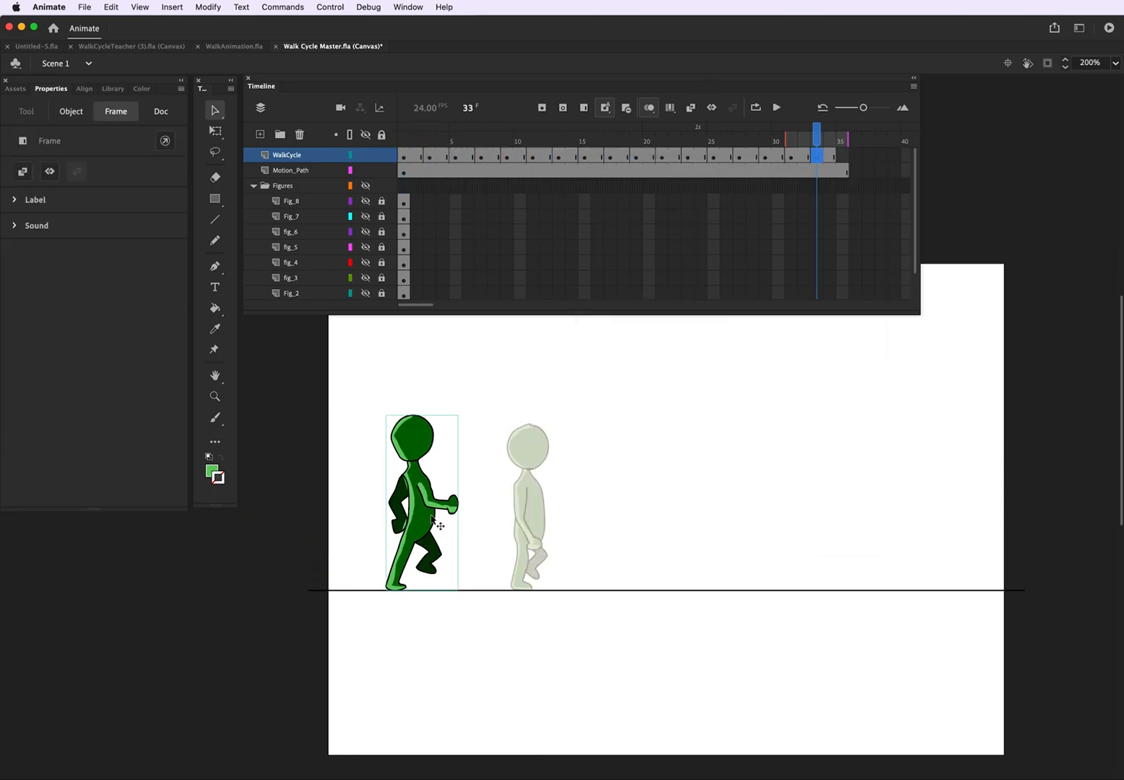
{"action": "left_click_drag", "start_coordinate": [438, 510], "coordinate": [568, 510]}
Paste a copy of WalkCycle frame 1 into a blank keyframe at frame 35 and align it at about X 151.95, Y 126.5.
{"action": "left_click", "coordinate": [817, 157]}
{"action": "left_click", "coordinate": [843, 159]}
{"action": "left_click", "coordinate": [791, 156]}
{"action": "left_click", "coordinate": [818, 157]}
{"action": "left_click", "coordinate": [843, 158]}
{"action": "key", "text": "F7"}
{"action": "right_click", "coordinate": [405, 156]}
{"action": "left_click", "coordinate": [444, 350]}
{"action": "right_click", "coordinate": [841, 155]}
{"action": "left_click", "coordinate": [879, 364]}
{"action": "left_click_drag", "start_coordinate": [312, 517], "coordinate": [582, 517]}
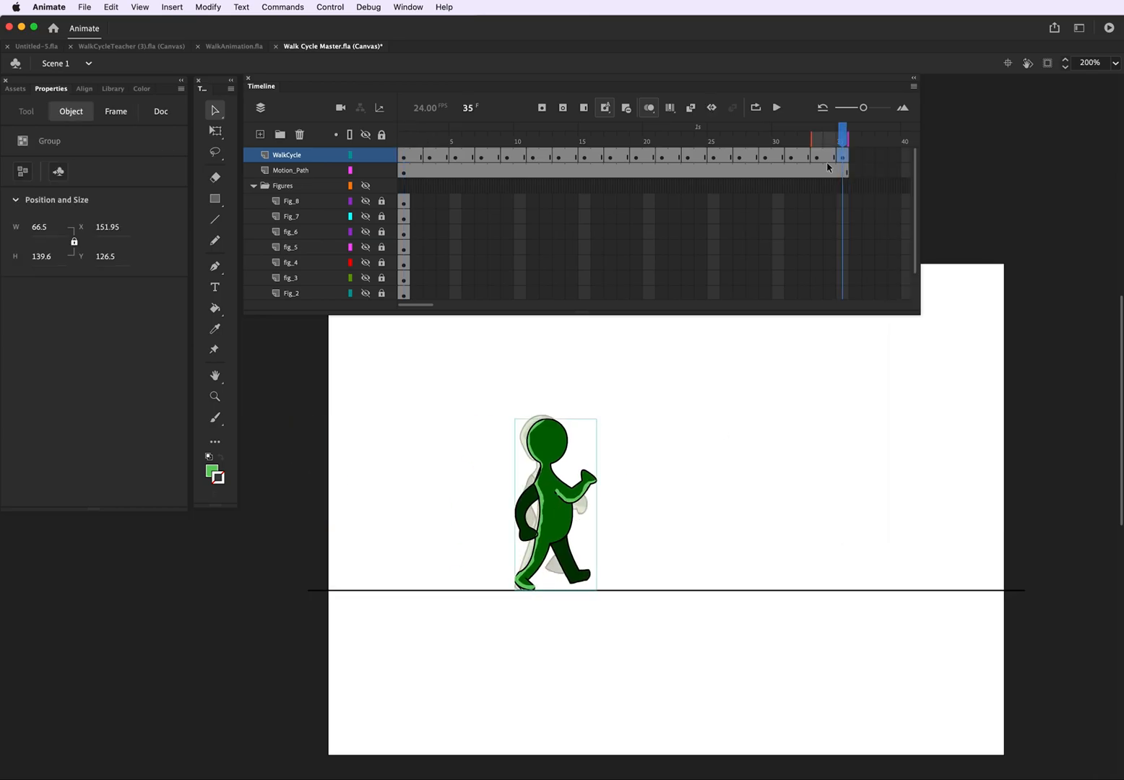
Extend the Motion_Path layer to frame 60.
{"action": "left_click", "coordinate": [844, 170]}
{"action": "left_click_drag", "start_coordinate": [864, 107], "coordinate": [858, 107]}
{"action": "left_click", "coordinate": [873, 170]}
{"action": "key", "text": "F5"}
{"action": "left_click", "coordinate": [908, 171]}
{"action": "key", "text": "F5"}
Play the timeline to check the walk animation.
{"action": "left_click", "coordinate": [695, 156]}
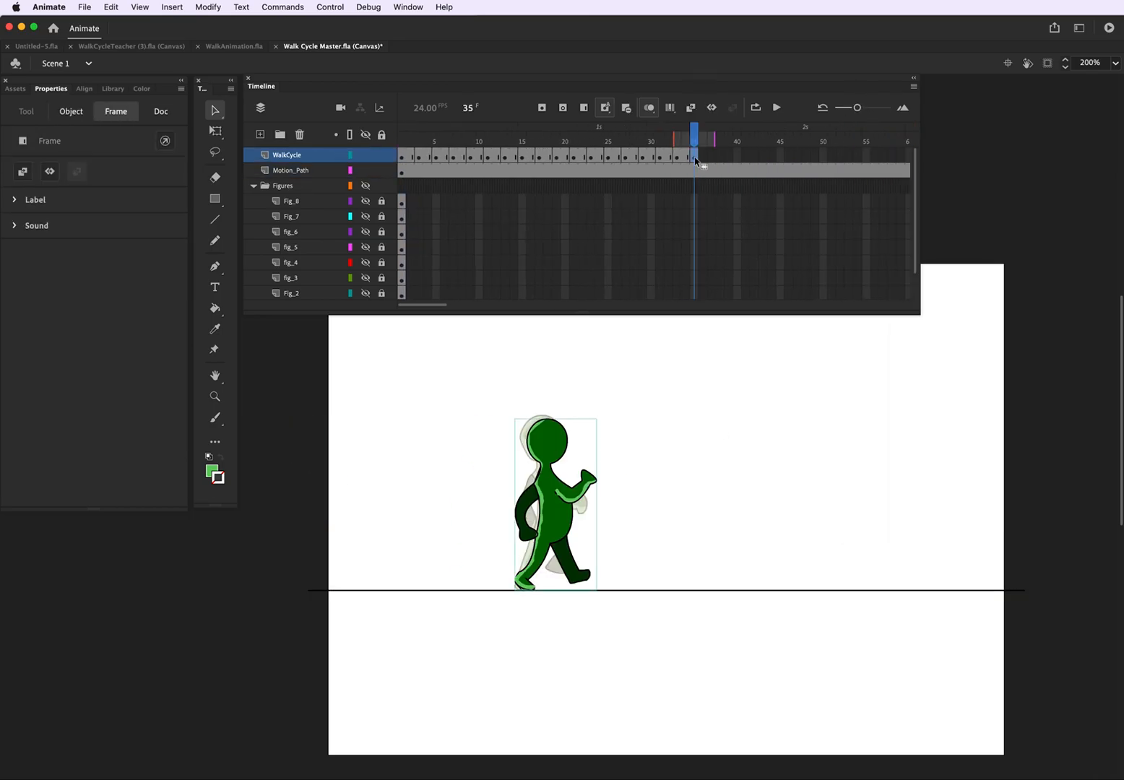
{"action": "left_click", "coordinate": [777, 108]}
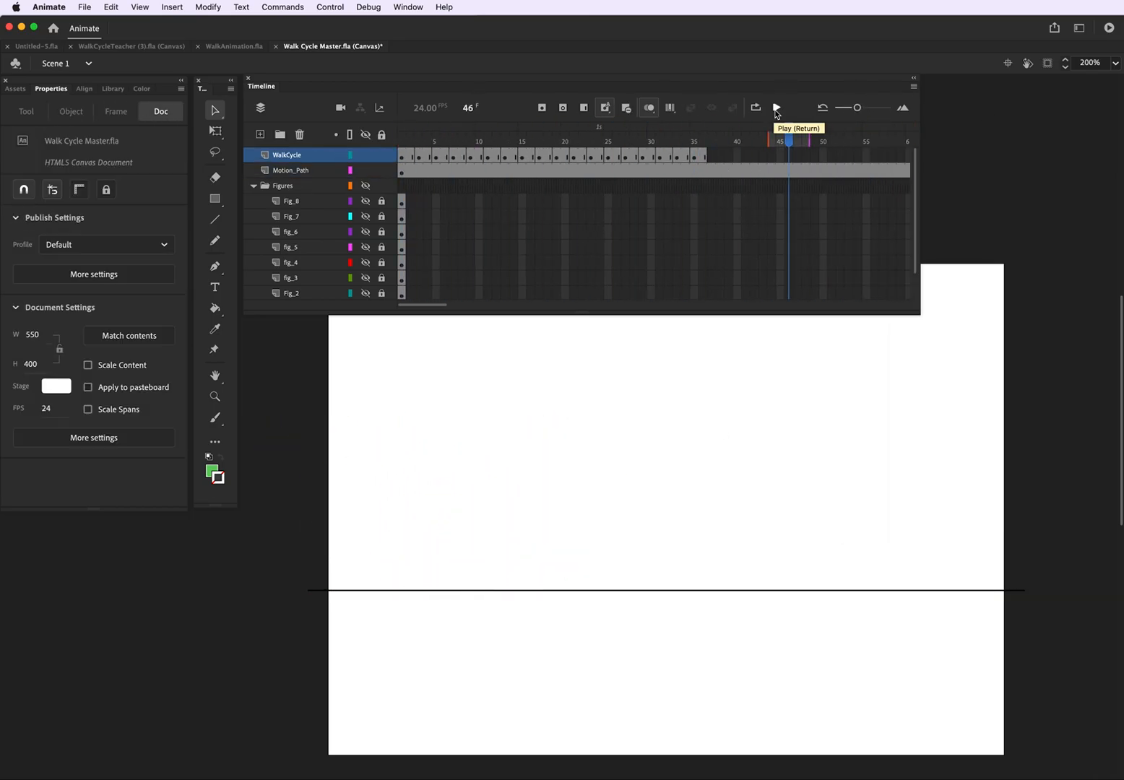
{"action": "key", "text": "Return"}
Copy WalkCycle frames 3 to 36, paste them from frame 37 onward and play the result.
{"action": "left_click_drag", "start_coordinate": [401, 155], "coordinate": [707, 156]}
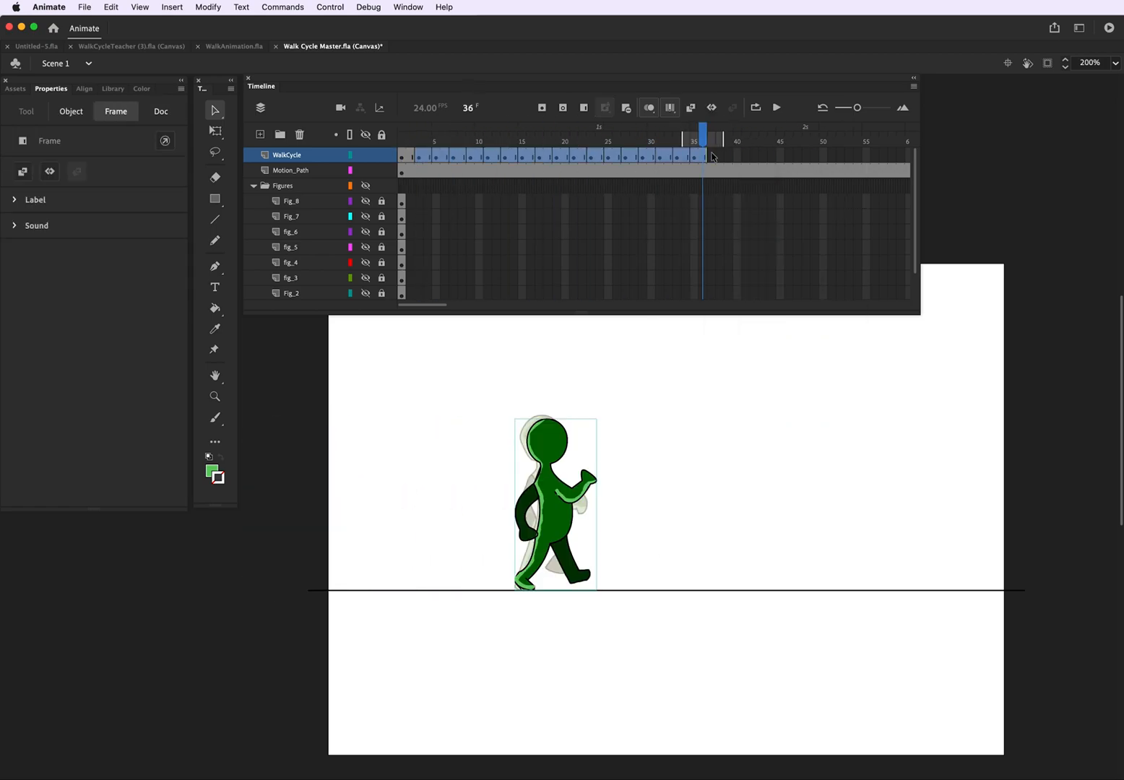
{"action": "key", "text": "cmd+alt+c"}
{"action": "left_click", "coordinate": [711, 155]}
{"action": "key", "text": "cmd+alt+v"}
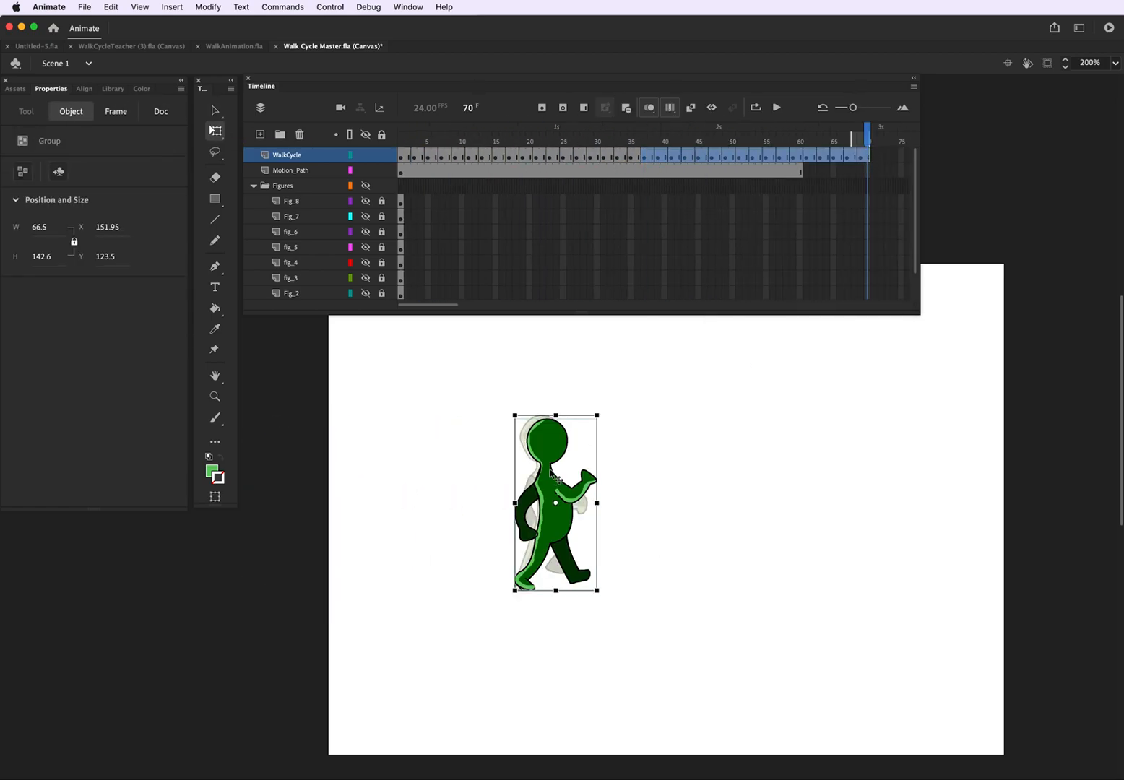
{"action": "left_click", "coordinate": [657, 163]}
{"action": "key", "text": "Return"}
{"action": "key", "text": "Return"}
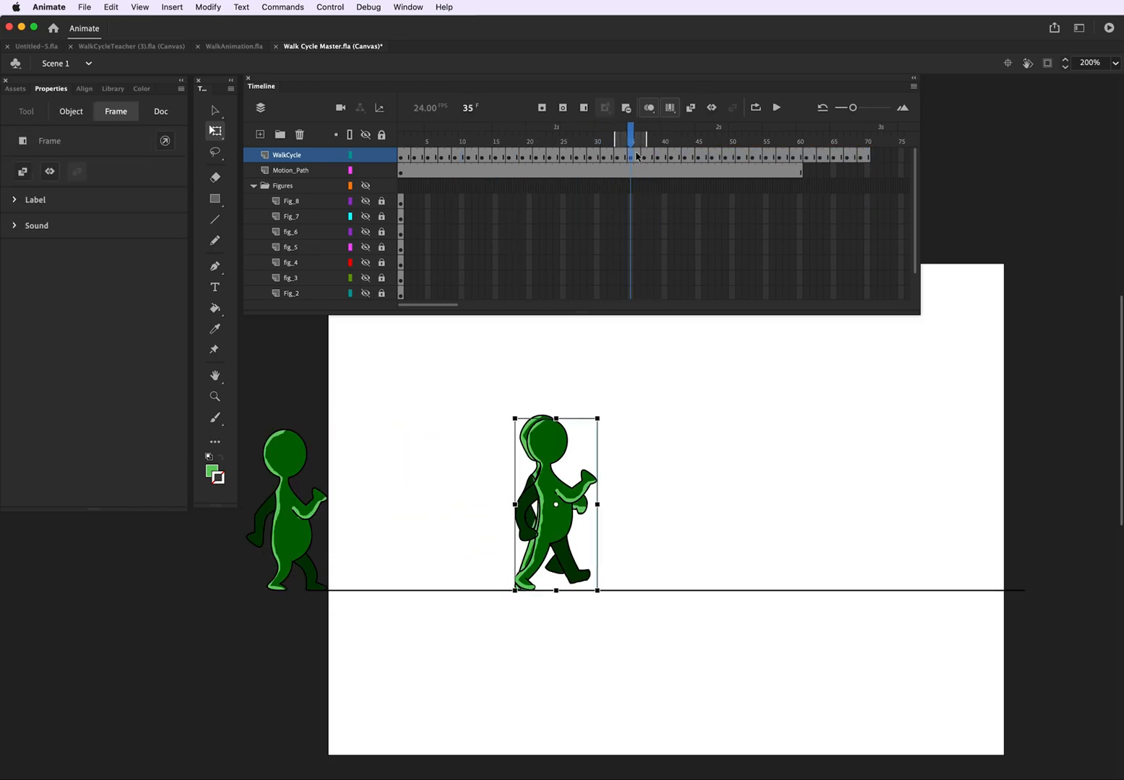
Move the pasted figures in WalkCycle frames 37 and 39 forward along the ground line to continue from the frame 35 pose.
{"action": "left_click", "coordinate": [633, 161]}
{"action": "left_click", "coordinate": [651, 160]}
{"action": "left_click", "coordinate": [651, 160]}
{"action": "key", "text": "comma"}
{"action": "key", "text": "period"}
{"action": "key", "text": "comma"}
{"action": "key", "text": "period"}
{"action": "key", "text": "period"}
{"action": "key", "text": "period"}
{"action": "key", "text": "period"}
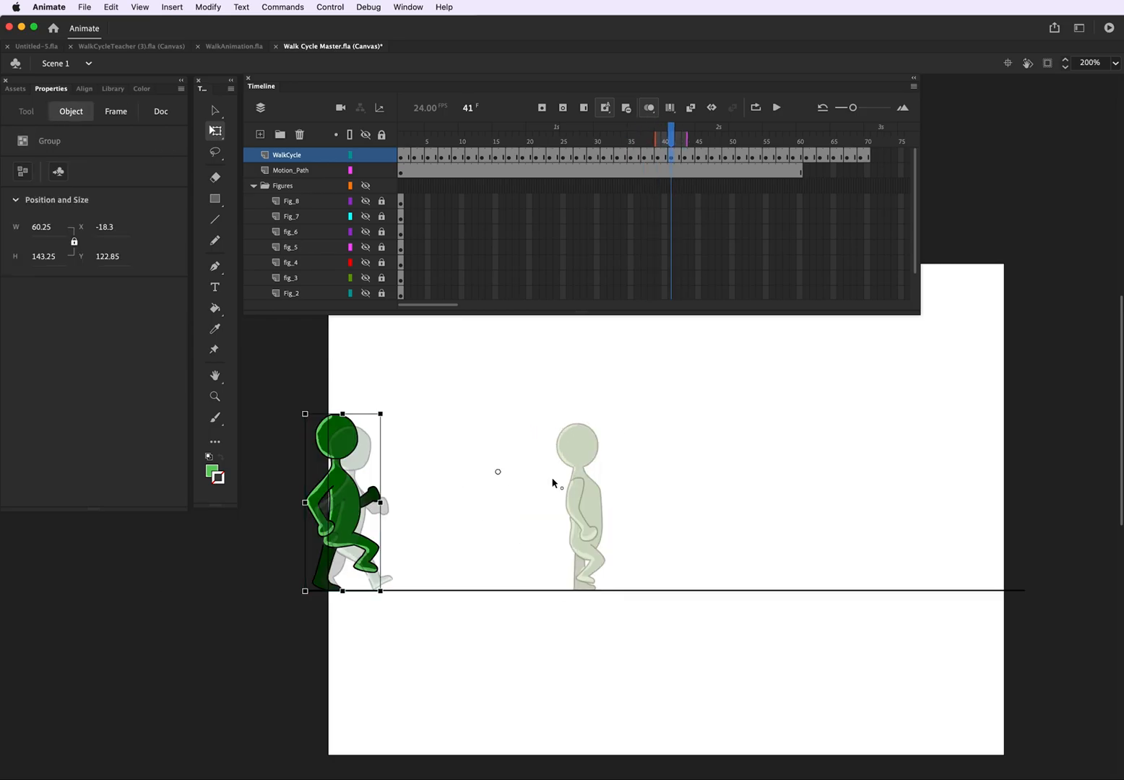
Align the figures in WalkCycle frames 41 and 43 with their preceding poses on the ground line.
{"action": "key", "text": "period"}
{"action": "key", "text": "period"}
{"action": "key", "text": "period"}
{"action": "key", "text": "period"}
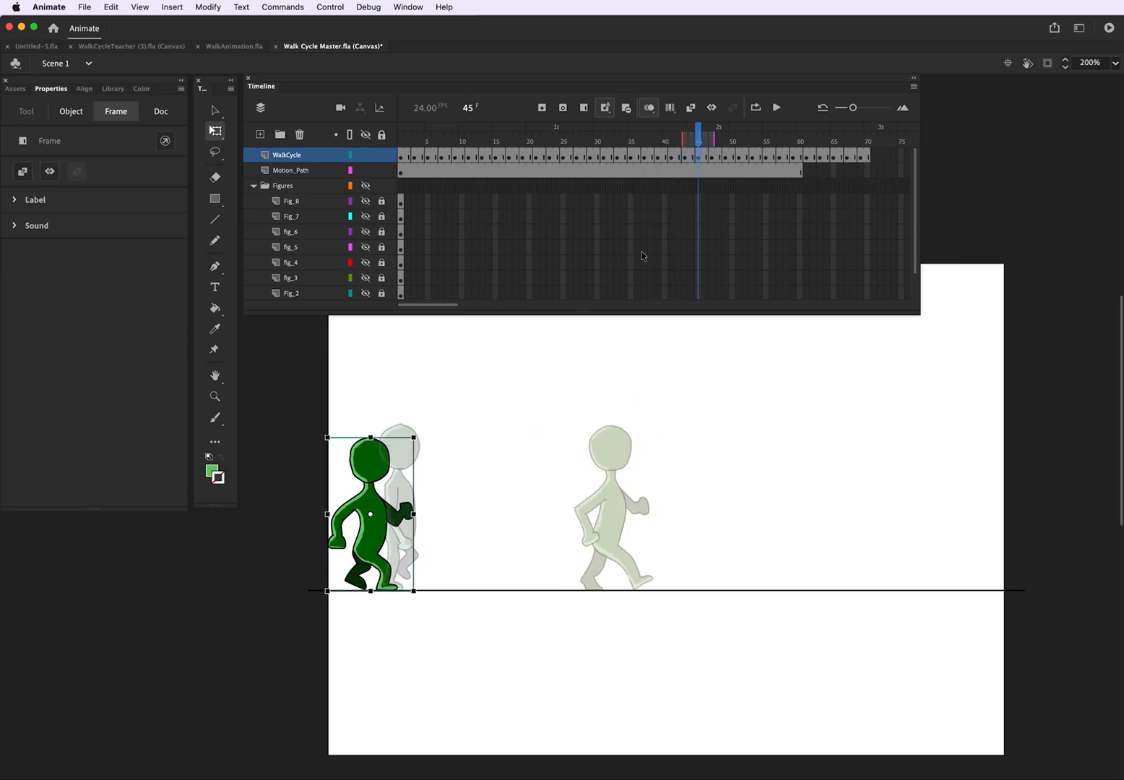
Align the figures in WalkCycle frames 45, 47 and 49 with their preceding poses, placing frame 49 at about X 248.1, Y 123.5.
{"action": "key", "text": "period"}
{"action": "key", "text": "period"}
{"action": "key", "text": "period"}
{"action": "key", "text": "period"}
{"action": "key", "text": "period"}
{"action": "key", "text": "period"}
{"action": "scroll", "coordinate": [657, 336], "scroll_direction": "down", "scroll_amount": 2}
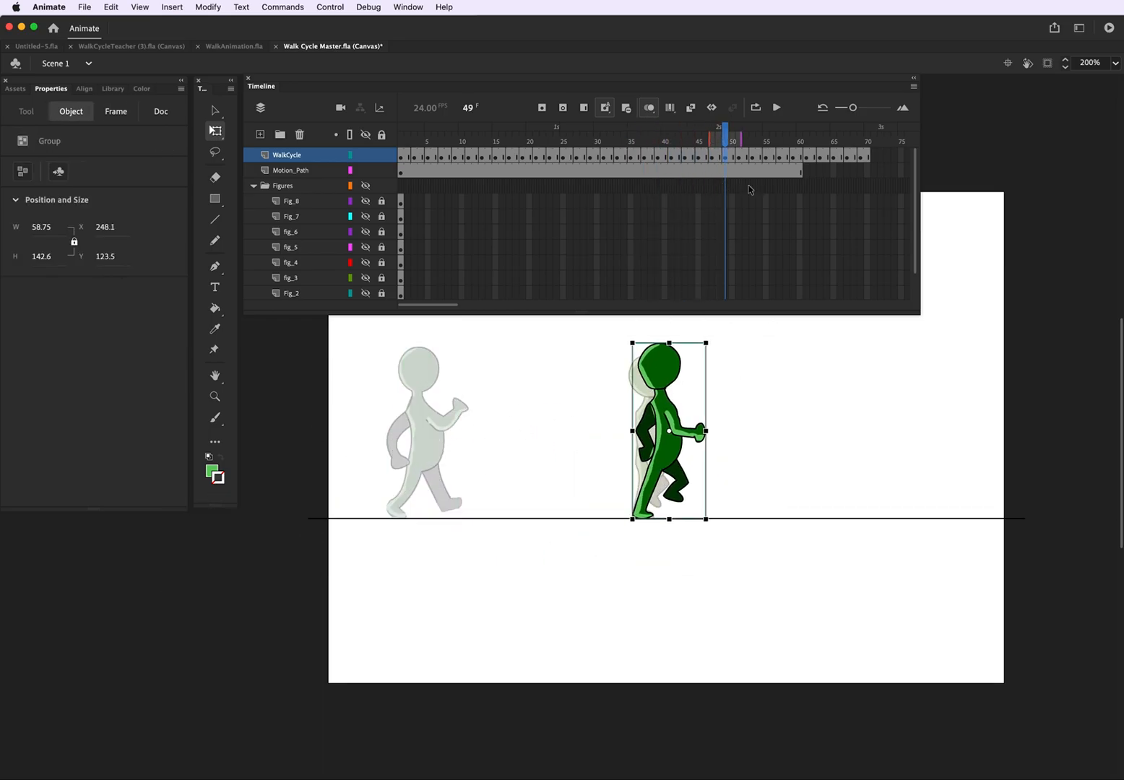
Remove the duplicate pose at WalkCycle frame 53 and align the figure that follows it with the frame 51 pose.
{"action": "key", "text": "Return"}
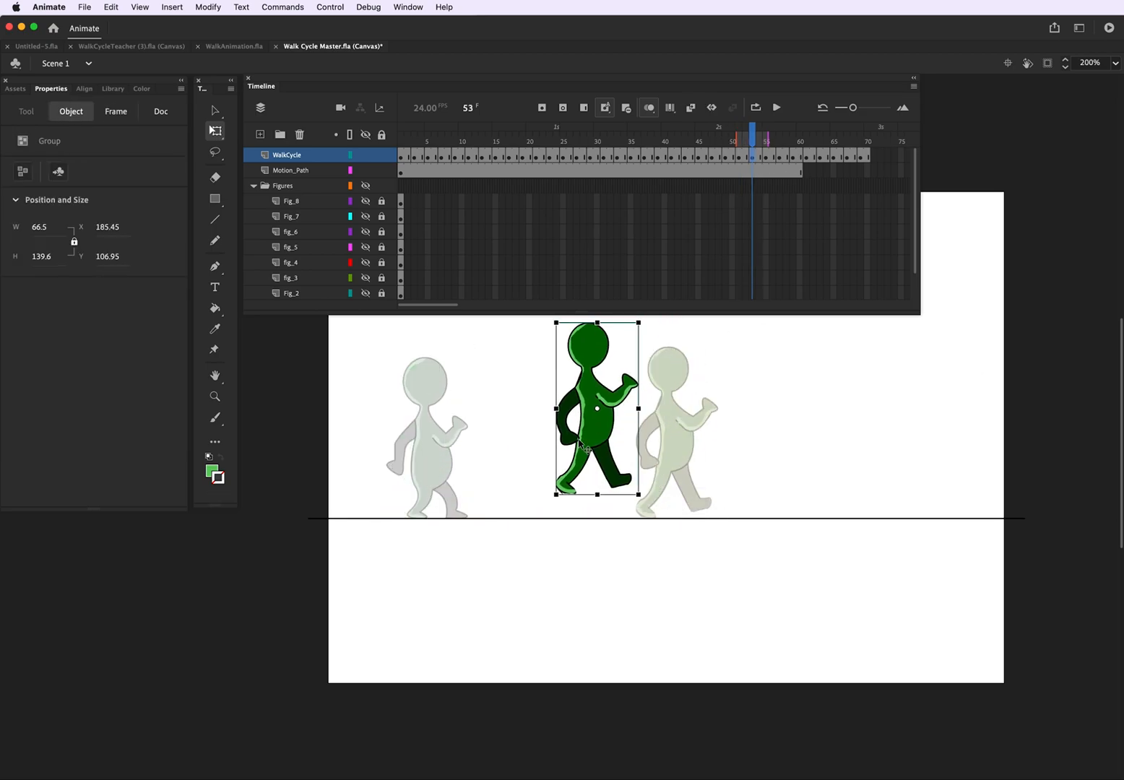
{"action": "right_click", "coordinate": [752, 161]}
{"action": "left_click", "coordinate": [839, 316]}
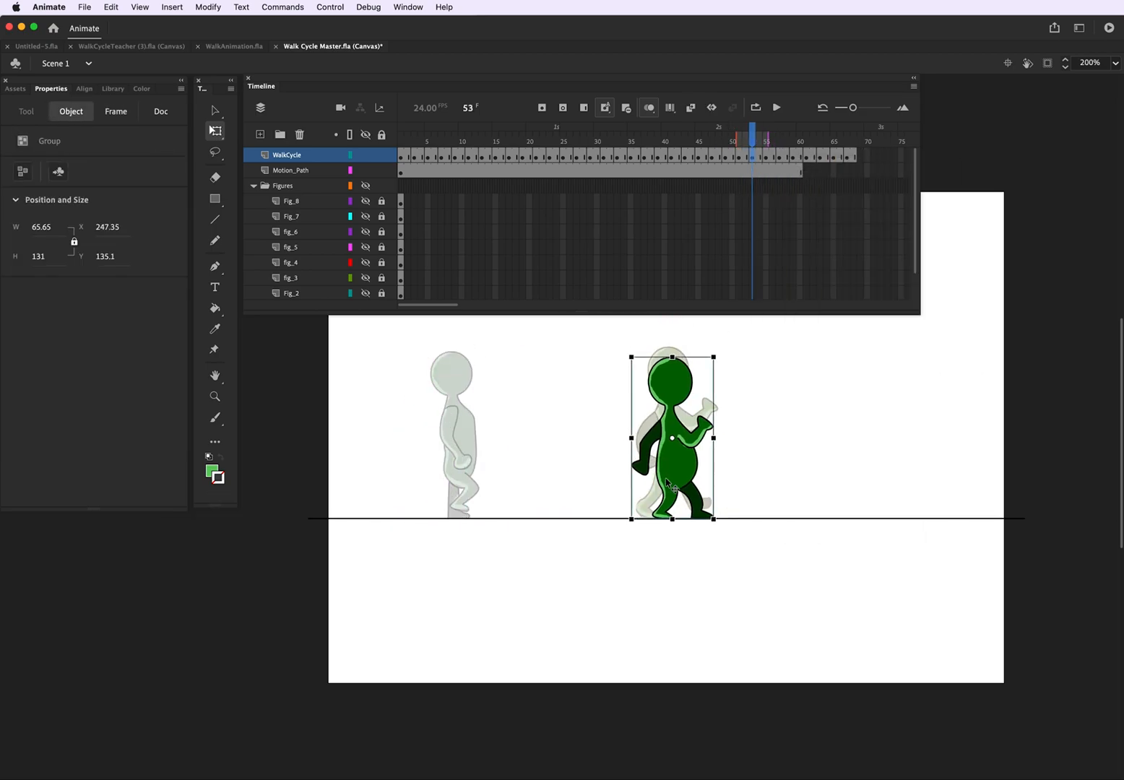
{"action": "left_click", "coordinate": [701, 476]}
{"action": "left_click_drag", "start_coordinate": [696, 469], "coordinate": [709, 469]}
Move the frame 57 figure forward along the ground line and extend the Motion_Path layer to frame 75.
{"action": "left_click", "coordinate": [780, 157]}
{"action": "left_click_drag", "start_coordinate": [506, 462], "coordinate": [739, 455]}
{"action": "left_click", "coordinate": [793, 158]}
{"action": "left_click", "coordinate": [893, 171]}
{"action": "key", "text": "F5"}
Move the figures in WalkCycle frames 61 to 67 forward along the ground line to match their preceding poses.
{"action": "left_click", "coordinate": [774, 158]}
{"action": "left_click", "coordinate": [779, 158]}
{"action": "left_click", "coordinate": [793, 158]}
{"action": "left_click", "coordinate": [808, 157]}
{"action": "left_click_drag", "start_coordinate": [506, 478], "coordinate": [774, 477]}
{"action": "left_click", "coordinate": [821, 157]}
{"action": "left_click", "coordinate": [834, 157]}
{"action": "left_click_drag", "start_coordinate": [558, 446], "coordinate": [800, 445]}
{"action": "left_click", "coordinate": [847, 157]}
{"action": "left_click_drag", "start_coordinate": [560, 441], "coordinate": [749, 443]}
Paste a copy of WalkCycle frame 3 into frame 69 and align the figure with the frame 67 pose.
{"action": "left_click", "coordinate": [414, 157]}
{"action": "right_click", "coordinate": [410, 156]}
{"action": "left_click", "coordinate": [451, 354]}
{"action": "left_click", "coordinate": [860, 157]}
{"action": "right_click", "coordinate": [860, 156]}
{"action": "left_click", "coordinate": [898, 364]}
{"action": "left_click_drag", "start_coordinate": [804, 475], "coordinate": [798, 468]}
Paste a copy of WalkCycle frame 55 into frame 71 and align its planted foot with the frame 69 pose.
{"action": "left_click", "coordinate": [427, 156]}
{"action": "left_click", "coordinate": [861, 158]}
{"action": "key", "text": "F5"}
{"action": "left_click_drag", "start_coordinate": [861, 141], "coordinate": [766, 145]}
{"action": "right_click", "coordinate": [768, 158]}
{"action": "left_click", "coordinate": [808, 353]}
{"action": "left_click", "coordinate": [861, 156]}
{"action": "right_click", "coordinate": [874, 159]}
{"action": "left_click", "coordinate": [909, 234]}
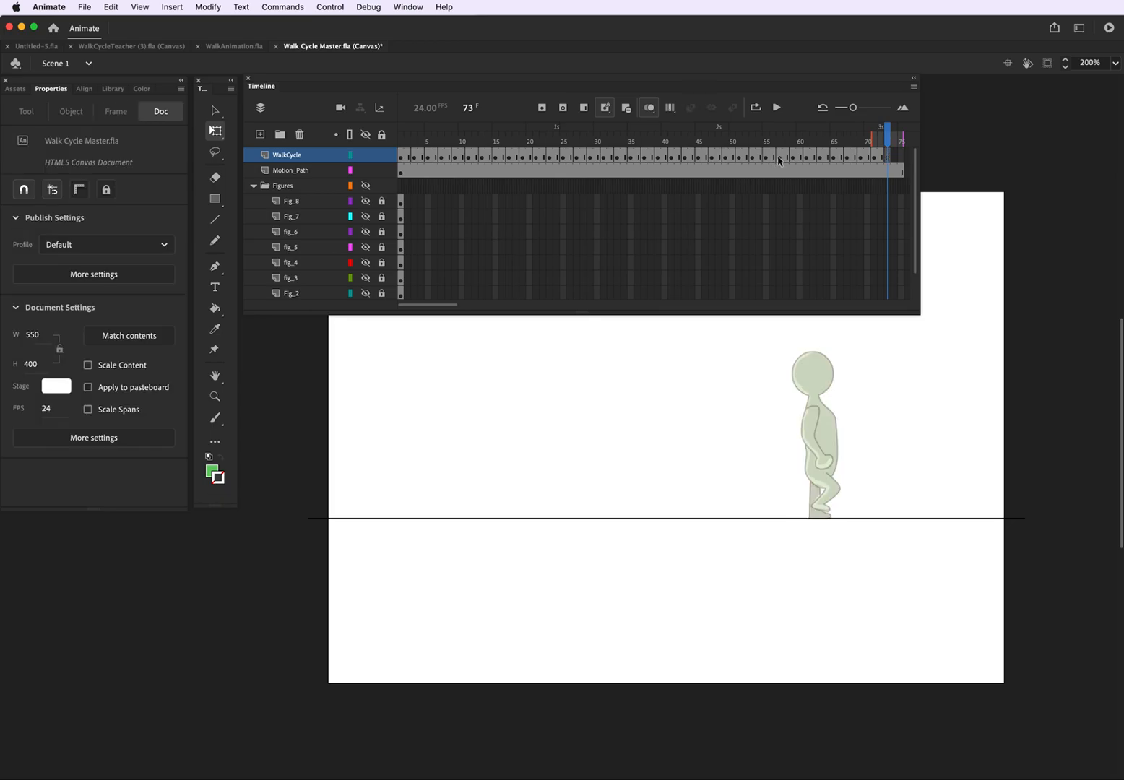
Paste a copy of WalkCycle frame 57 into frame 73 and align the figure at about X 382.8, Y 122.85.
{"action": "left_click_drag", "start_coordinate": [779, 160], "coordinate": [739, 162]}
{"action": "left_click", "coordinate": [752, 159]}
{"action": "left_click", "coordinate": [766, 159]}
{"action": "right_click", "coordinate": [779, 157]}
{"action": "left_click", "coordinate": [841, 354]}
{"action": "left_click", "coordinate": [874, 157]}
{"action": "right_click", "coordinate": [886, 156]}
{"action": "left_click", "coordinate": [918, 368]}
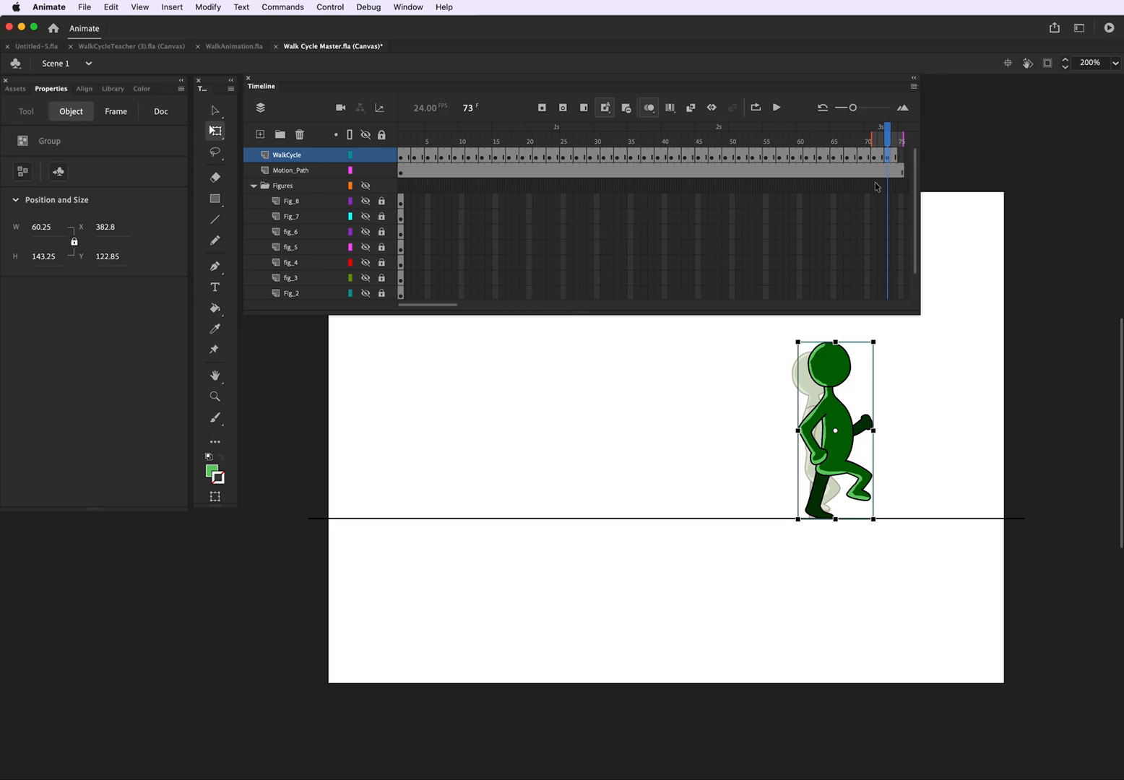
Paste a copy of WalkCycle frame 43 into frame 75 and align the figure at about X 392.35, Y 132.1.
{"action": "left_click", "coordinate": [685, 159]}
{"action": "left_click", "coordinate": [786, 158], "text": "shift"}
{"action": "right_click", "coordinate": [734, 156]}
{"action": "left_click", "coordinate": [795, 353]}
{"action": "right_click", "coordinate": [900, 158]}
{"action": "left_click", "coordinate": [933, 368]}
{"action": "left_click_drag", "start_coordinate": [616, 462], "coordinate": [852, 463]}
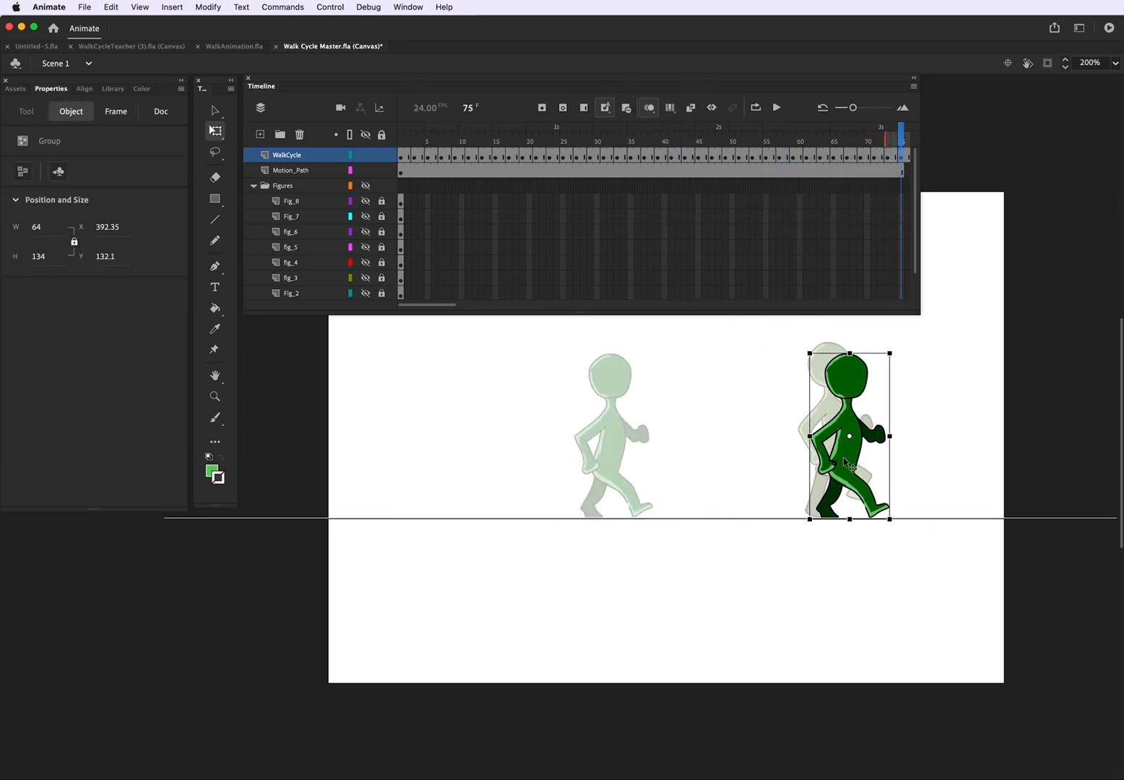
Extend the Motion_Path layer's frame span to about frame 97.
{"action": "left_click_drag", "start_coordinate": [853, 107], "coordinate": [847, 107]}
{"action": "left_click", "coordinate": [816, 170]}
{"action": "key", "text": "F5"}
Move the WalkCycle figures in frames 77 to 81 forward along the ground line to continue from the frame 75 pose.
{"action": "left_click", "coordinate": [719, 156]}
{"action": "left_click", "coordinate": [727, 156]}
{"action": "left_click_drag", "start_coordinate": [623, 441], "coordinate": [887, 434]}
{"action": "left_click", "coordinate": [735, 158]}
{"action": "left_click", "coordinate": [743, 157]}
{"action": "left_click_drag", "start_coordinate": [671, 427], "coordinate": [909, 445]}
Move the WalkCycle figures in frames 83 to 89 forward along the ground line, aligning each with its preceding pose.
{"action": "left_click", "coordinate": [752, 159]}
{"action": "left_click", "coordinate": [761, 158]}
{"action": "left_click", "coordinate": [770, 158]}
{"action": "left_click_drag", "start_coordinate": [697, 459], "coordinate": [940, 459]}
{"action": "left_click", "coordinate": [779, 157]}
{"action": "left_click_drag", "start_coordinate": [715, 434], "coordinate": [943, 434]}
Copy the WalkCycle poses from frame 9 to about frame 20 and paste them starting at frame 91.
{"action": "left_click", "coordinate": [437, 158]}
{"action": "left_click", "coordinate": [444, 159]}
{"action": "left_click", "coordinate": [426, 158]}
{"action": "left_click", "coordinate": [435, 159]}
{"action": "left_click", "coordinate": [481, 158], "text": "shift"}
{"action": "right_click", "coordinate": [460, 158]}
{"action": "left_click", "coordinate": [491, 341]}
{"action": "right_click", "coordinate": [785, 158]}
{"action": "left_click", "coordinate": [816, 354]}
Move the pasted figures in WalkCycle frames 91 to 97 across to the stage's far edge, aligning each with its preceding pose.
{"action": "left_click", "coordinate": [778, 159]}
{"action": "left_click", "coordinate": [787, 158]}
{"action": "left_click_drag", "start_coordinate": [358, 451], "coordinate": [974, 451]}
{"action": "left_click", "coordinate": [795, 158]}
{"action": "scroll", "coordinate": [788, 174], "scroll_direction": "down", "scroll_amount": 1}
{"action": "left_click_drag", "start_coordinate": [389, 475], "coordinate": [1003, 479]}
{"action": "left_click", "coordinate": [804, 159]}
{"action": "left_click", "coordinate": [813, 159]}
{"action": "left_click_drag", "start_coordinate": [419, 452], "coordinate": [1071, 480]}
Copy the WalkCycle poses from frames 3 and 5 and paste them starting at frame 101.
{"action": "left_click", "coordinate": [822, 158]}
{"action": "left_click", "coordinate": [833, 155]}
{"action": "left_click", "coordinate": [831, 159]}
{"action": "left_click", "coordinate": [409, 158]}
{"action": "right_click", "coordinate": [420, 160]}
{"action": "left_click", "coordinate": [447, 353]}
{"action": "left_click", "coordinate": [830, 159]}
{"action": "right_click", "coordinate": [830, 158]}
{"action": "left_click", "coordinate": [860, 367]}
Move the pasted figures in WalkCycle frames 101 and 103 off the stage past the end of the ground line.
{"action": "left_click_drag", "start_coordinate": [289, 459], "coordinate": [1026, 458]}
{"action": "left_click", "coordinate": [839, 158]}
{"action": "left_click_drag", "start_coordinate": [315, 436], "coordinate": [1041, 436]}
Extend the Motion_Path layer to about frame 104 to match the WalkCycle layer.
{"action": "left_click", "coordinate": [848, 170]}
{"action": "left_click", "coordinate": [843, 171]}
{"action": "key", "text": "F5"}
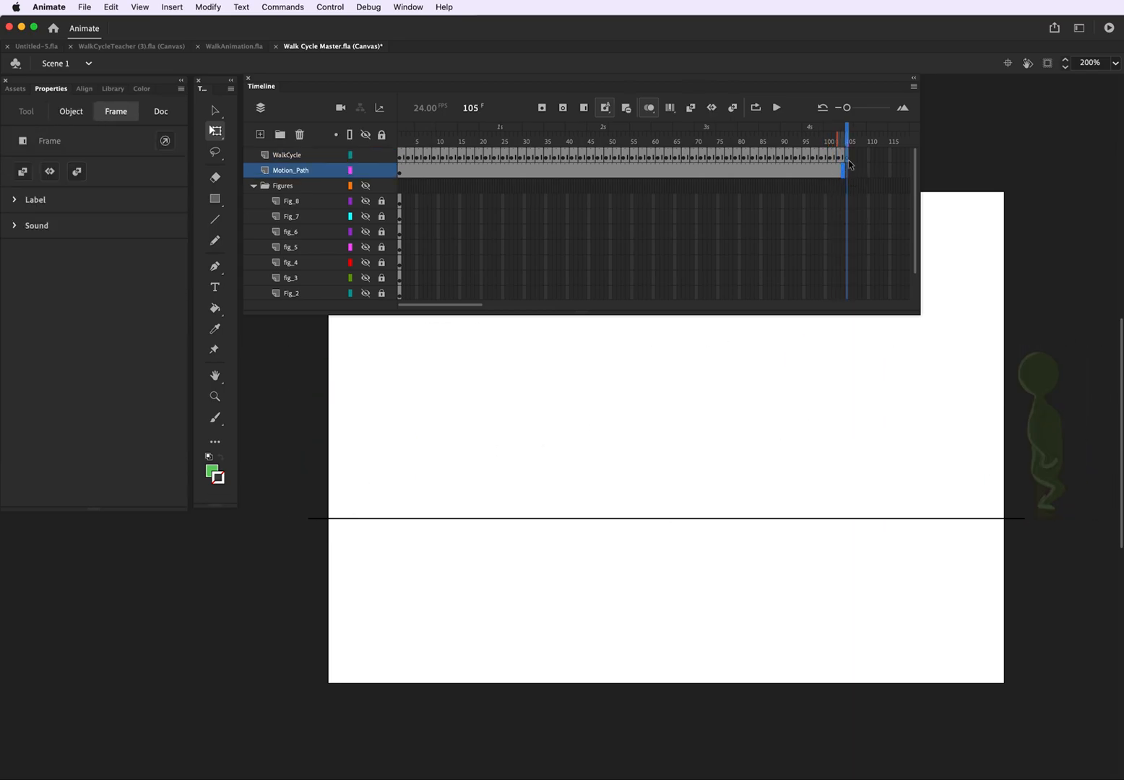
Play back the walk and remove the extra WalkCycle frames at about frames 19 and 20.
{"action": "left_click", "coordinate": [777, 107]}
{"action": "left_click_drag", "start_coordinate": [622, 139], "coordinate": [476, 154]}
{"action": "left_click", "coordinate": [481, 155]}
{"action": "key", "text": "F5"}
{"action": "key", "text": "super+z"}
{"action": "right_click", "coordinate": [479, 155]}
{"action": "left_click", "coordinate": [517, 230]}
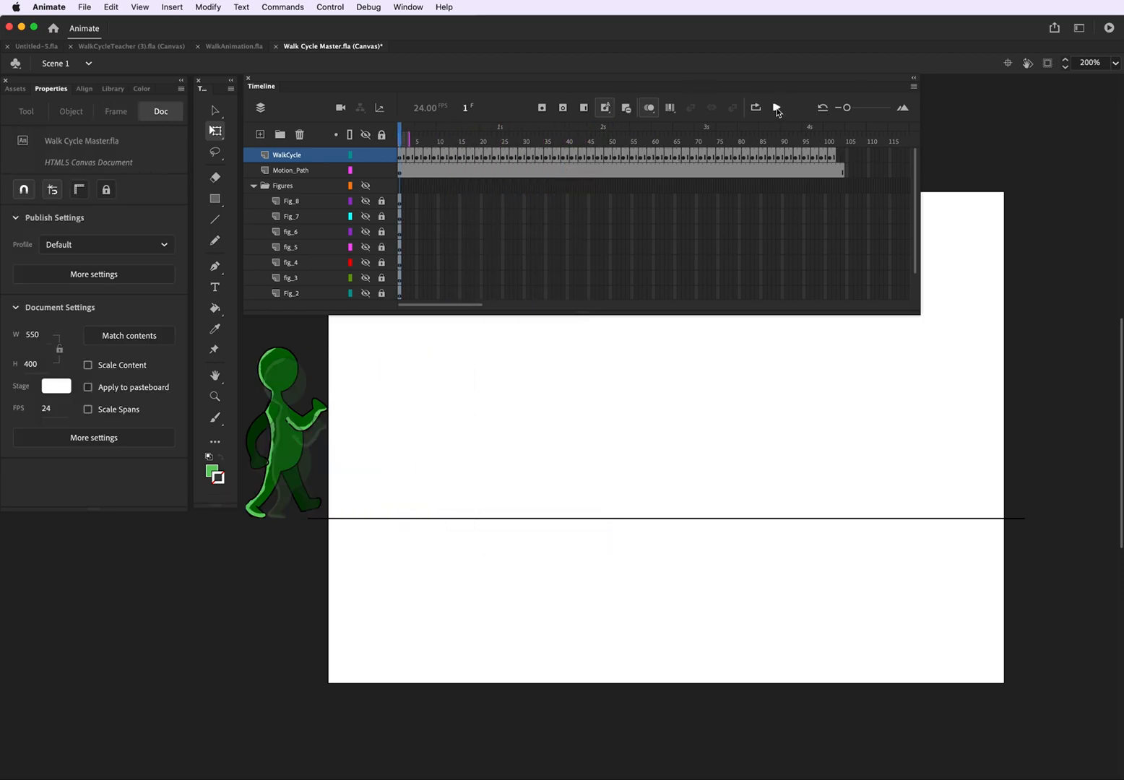
Hide the Motion_Path layer and apply a classic tween to all WalkCycle frames, converting their contents to symbols.
{"action": "left_click", "coordinate": [776, 107]}
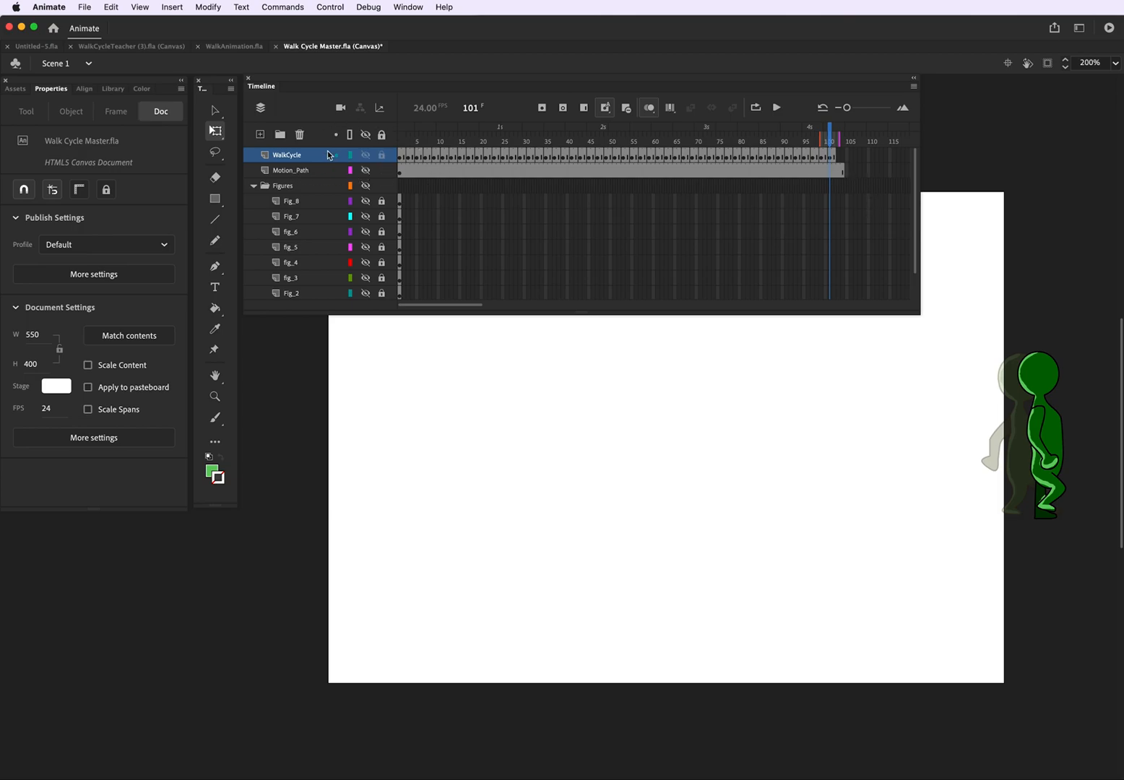
{"action": "left_click", "coordinate": [283, 156]}
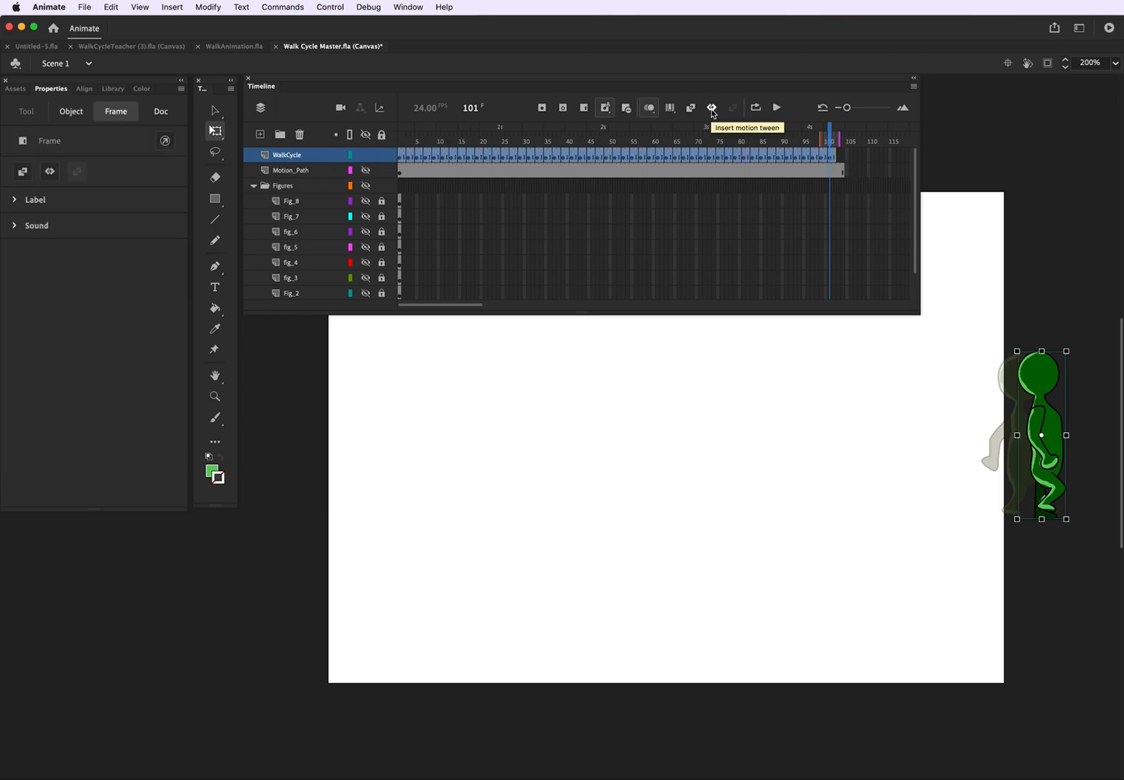
{"action": "left_click", "coordinate": [690, 108]}
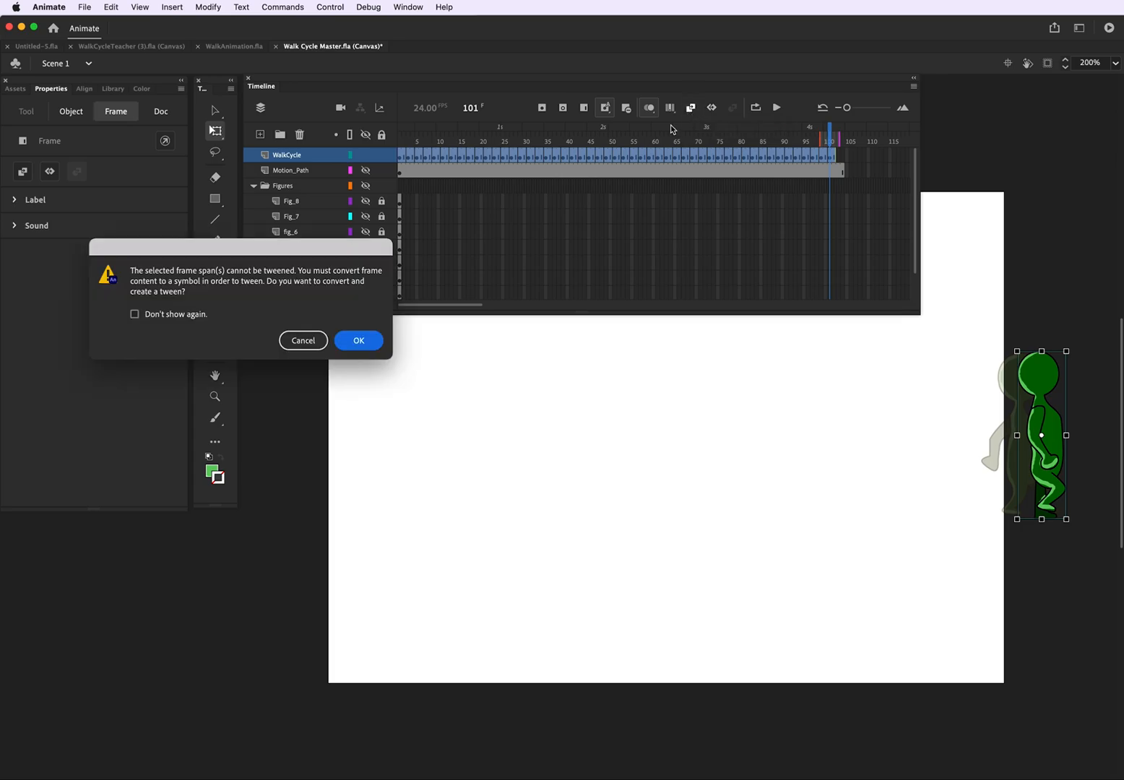
{"action": "left_click", "coordinate": [359, 341]}
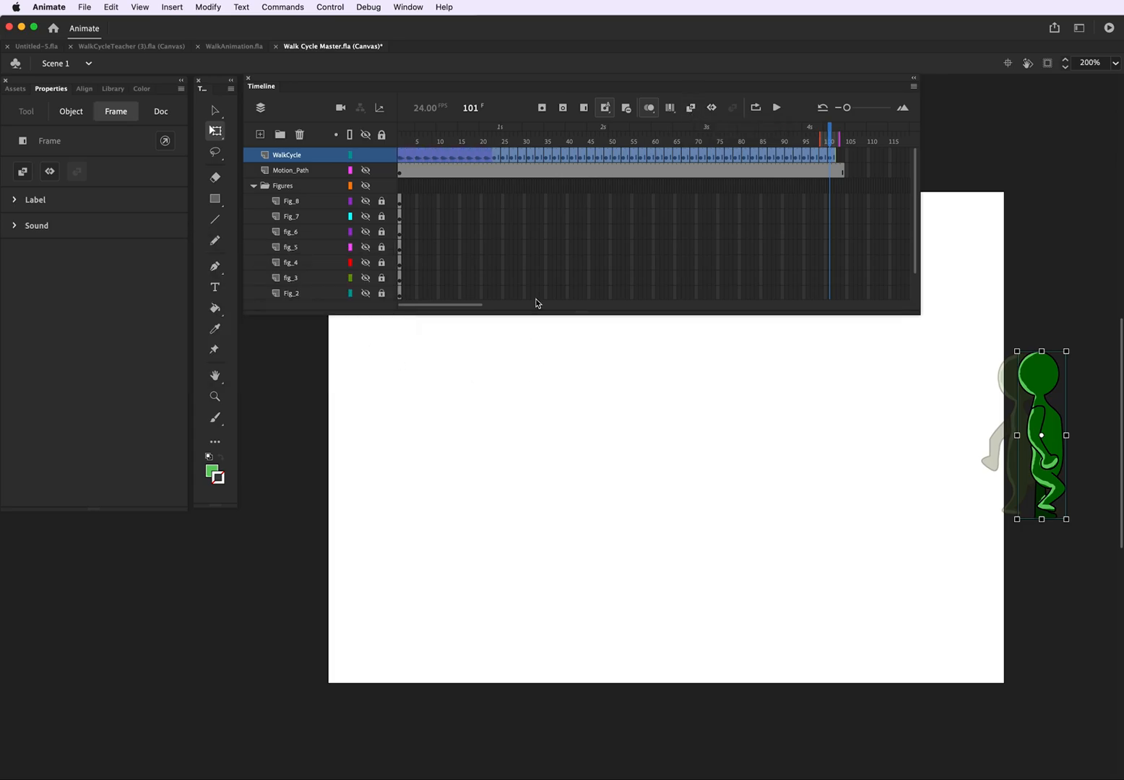
Add a layer named background below WalkCycle and draw a pink ground rectangle on it, across the lower stage and beyond its edges.
{"action": "left_click", "coordinate": [260, 135]}
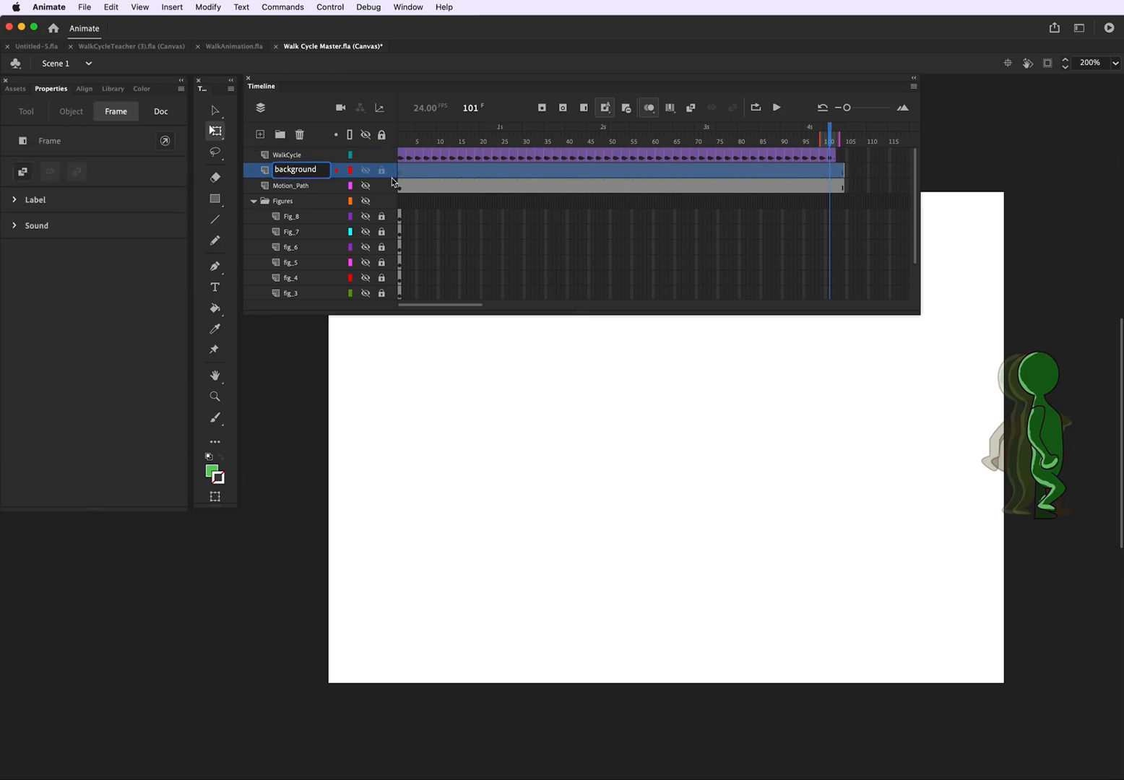
{"action": "left_click", "coordinate": [403, 174]}
{"action": "left_click", "coordinate": [214, 199]}
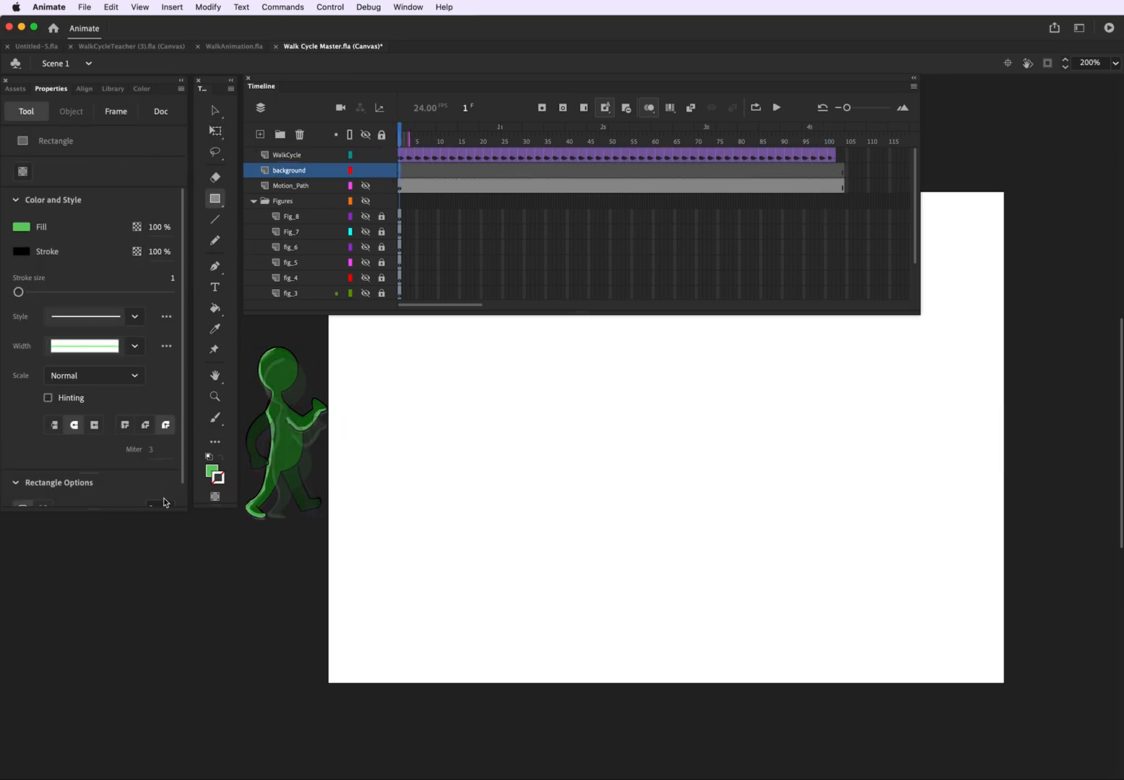
{"action": "left_click", "coordinate": [210, 472]}
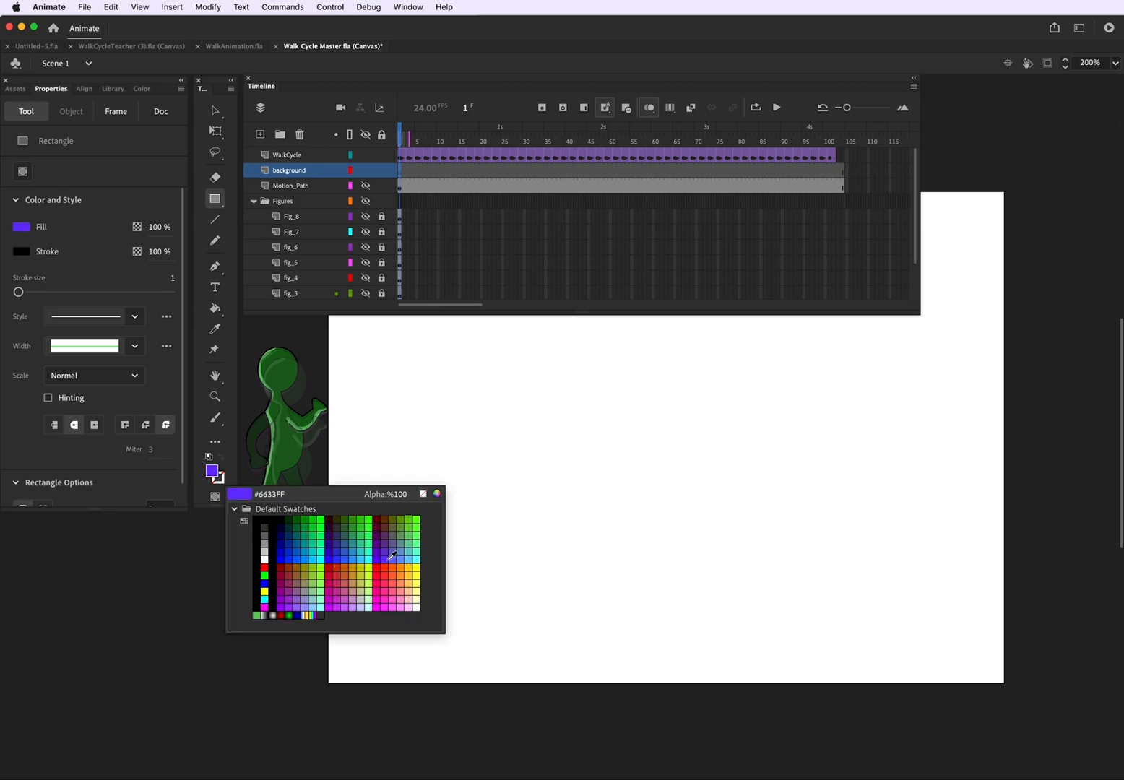
{"action": "left_click", "coordinate": [352, 590]}
{"action": "left_click_drag", "start_coordinate": [244, 477], "coordinate": [1117, 779]}
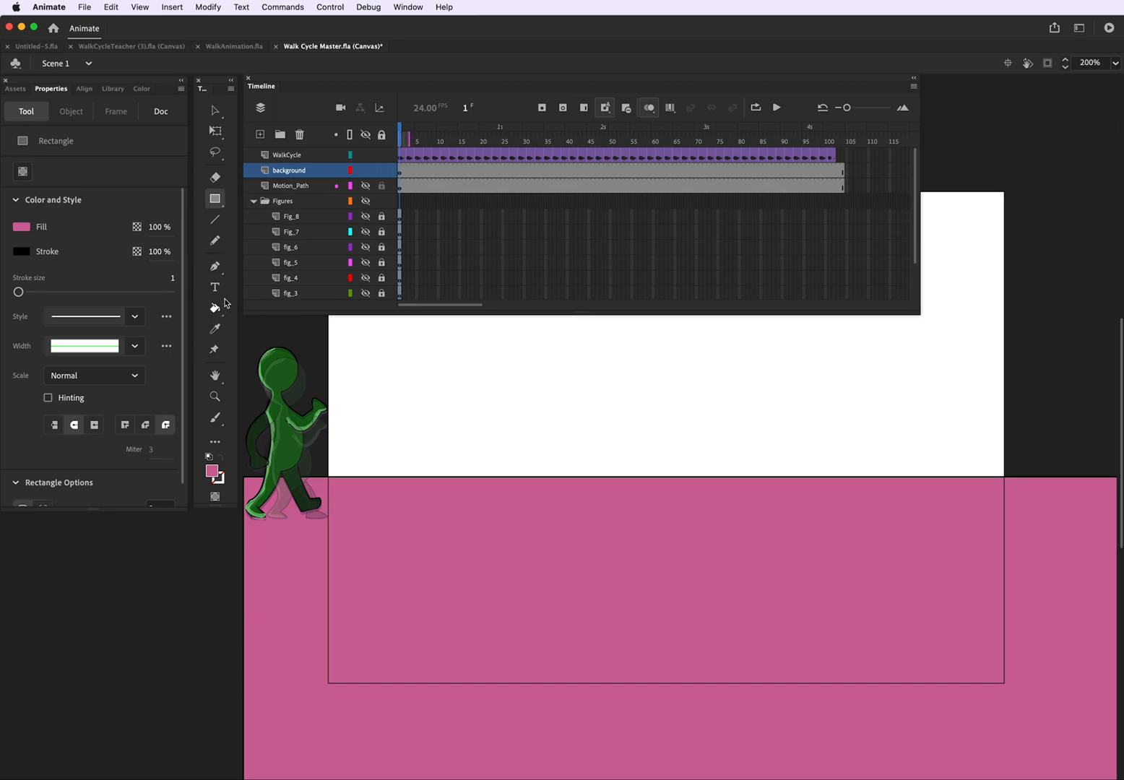
Draw a blue sky rectangle above the pink ground on the background layer, covering the upper part of the stage.
{"action": "left_click", "coordinate": [22, 226]}
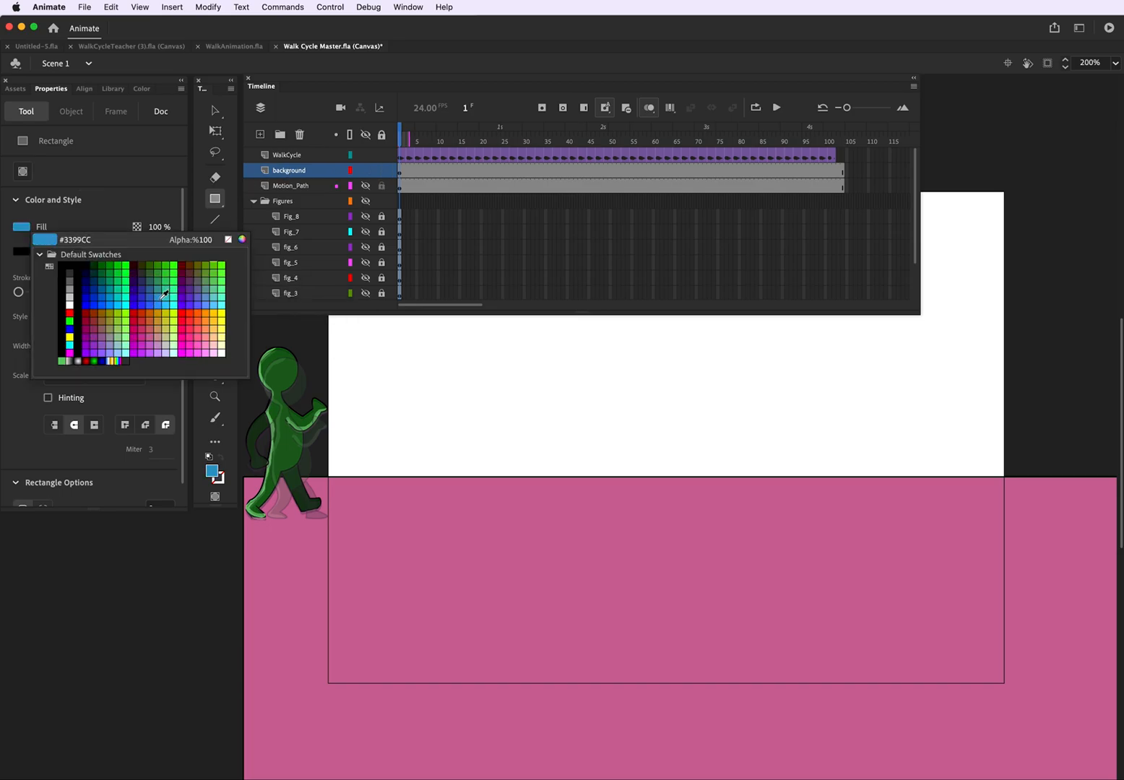
{"action": "left_click", "coordinate": [208, 292]}
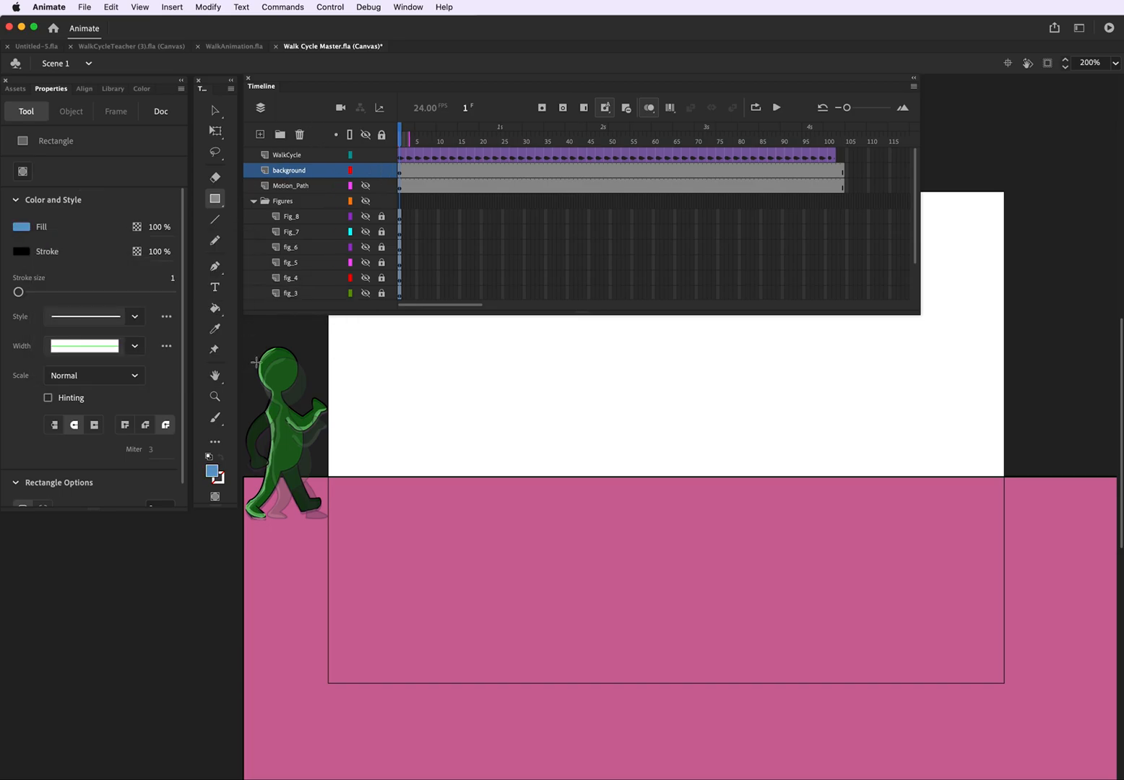
{"action": "scroll", "coordinate": [249, 306], "scroll_direction": "up", "scroll_amount": 2}
{"action": "key", "text": "super+minus"}
{"action": "scroll", "coordinate": [387, 408], "scroll_direction": "up", "scroll_amount": 5}
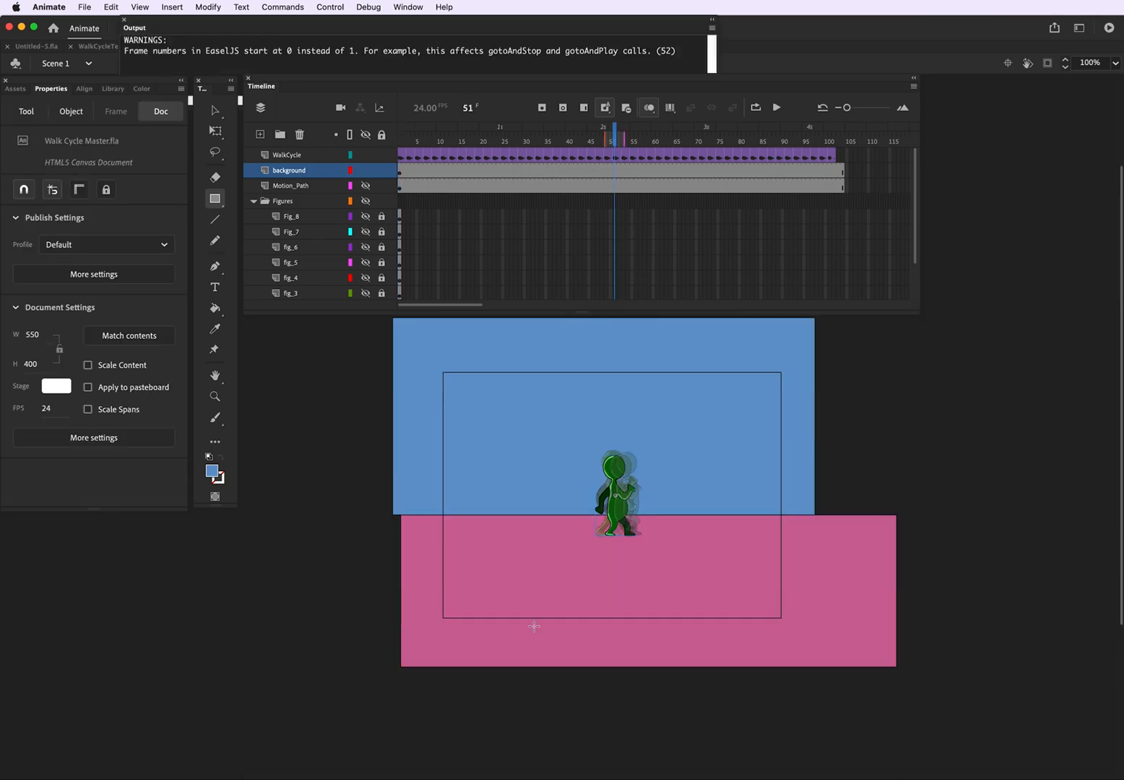
Play the walk animation from frame 1 to check it against the background.
{"action": "key", "text": "super+equal"}
{"action": "left_click_drag", "start_coordinate": [615, 135], "coordinate": [400, 135]}
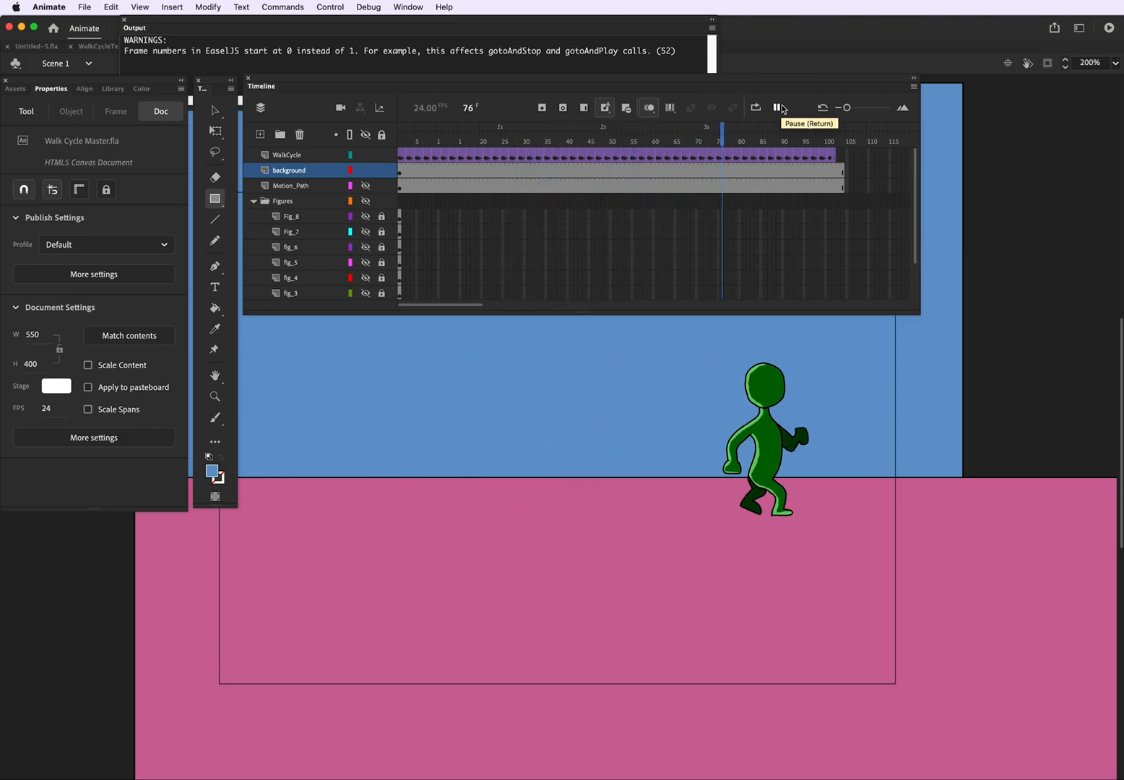
{"action": "left_click", "coordinate": [777, 108]}
Save the document and export the animation to the Desktop as the animated GIF Walk-Cycle-Master.gif.
{"action": "left_click", "coordinate": [84, 8]}
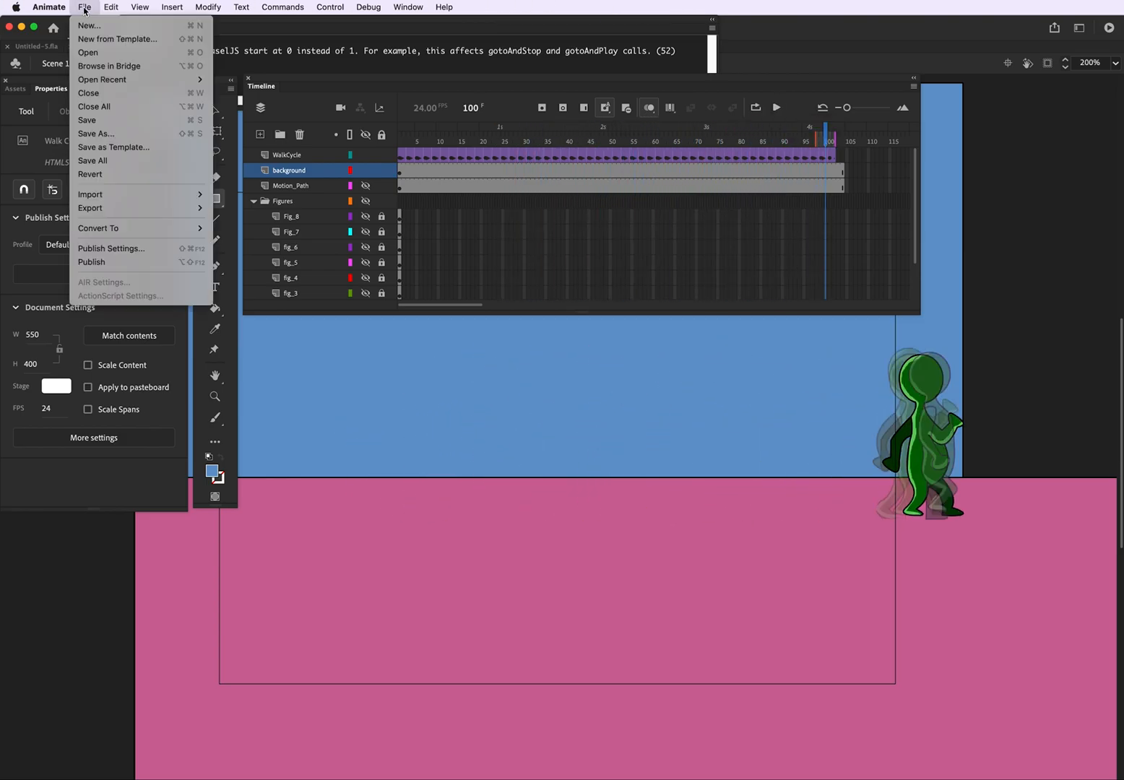
{"action": "left_click", "coordinate": [104, 120]}
{"action": "left_click", "coordinate": [85, 8]}
{"action": "mouse_move", "coordinate": [116, 211]}
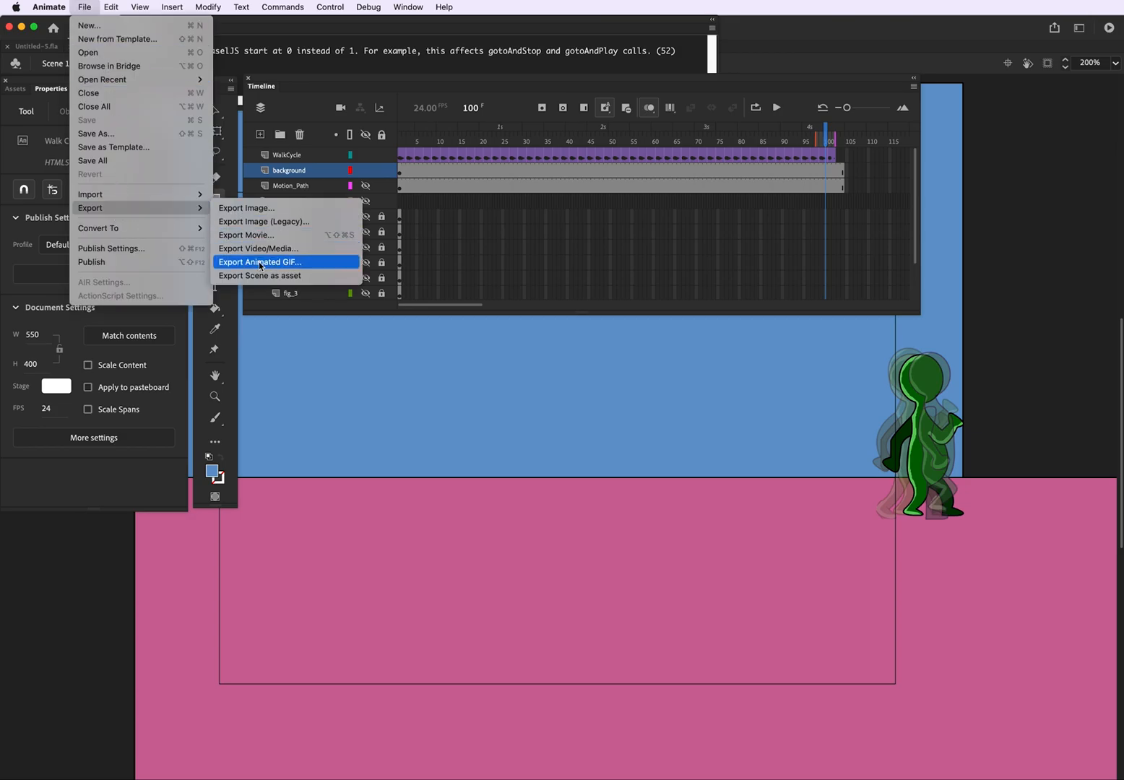
{"action": "left_click", "coordinate": [260, 264]}
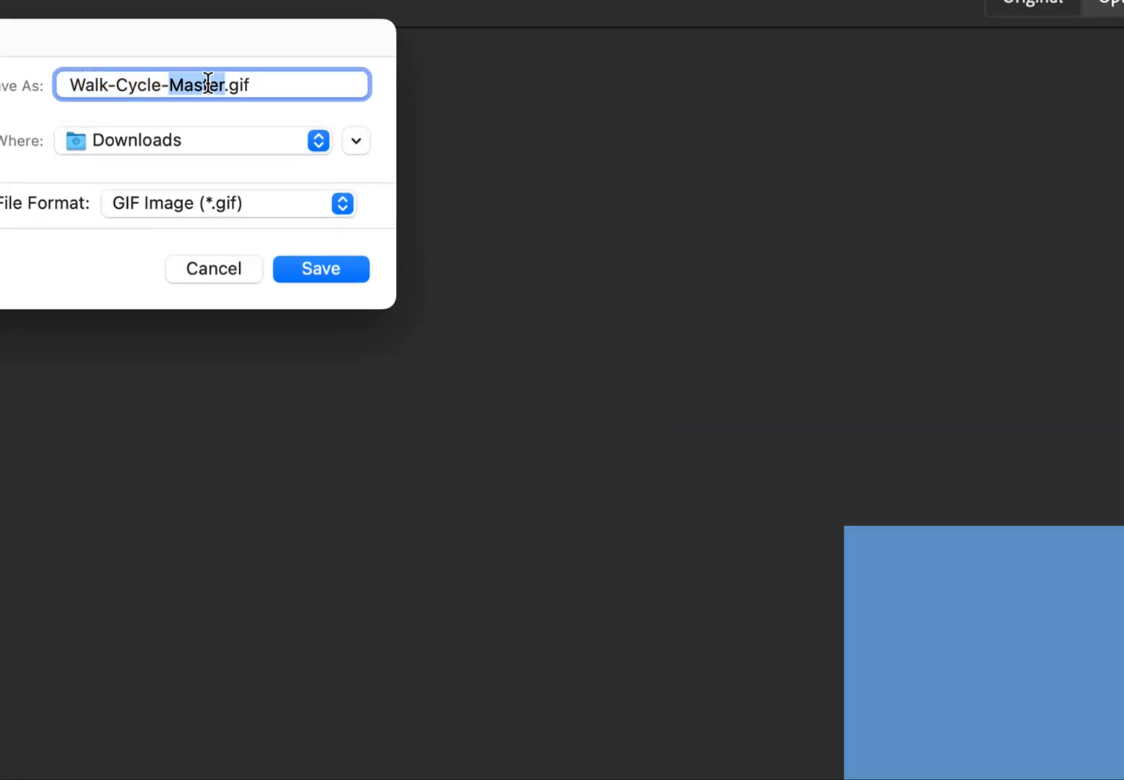
{"action": "left_click", "coordinate": [201, 141]}
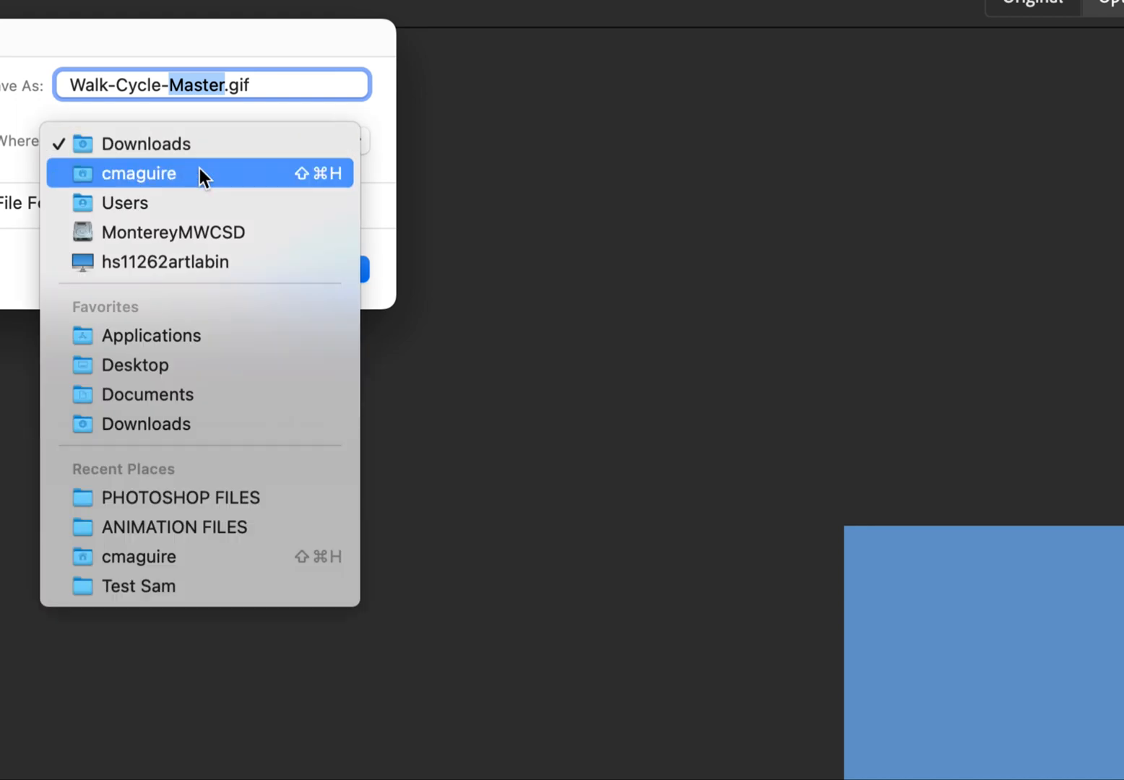
{"action": "left_click", "coordinate": [159, 364]}
{"action": "left_click", "coordinate": [307, 268]}
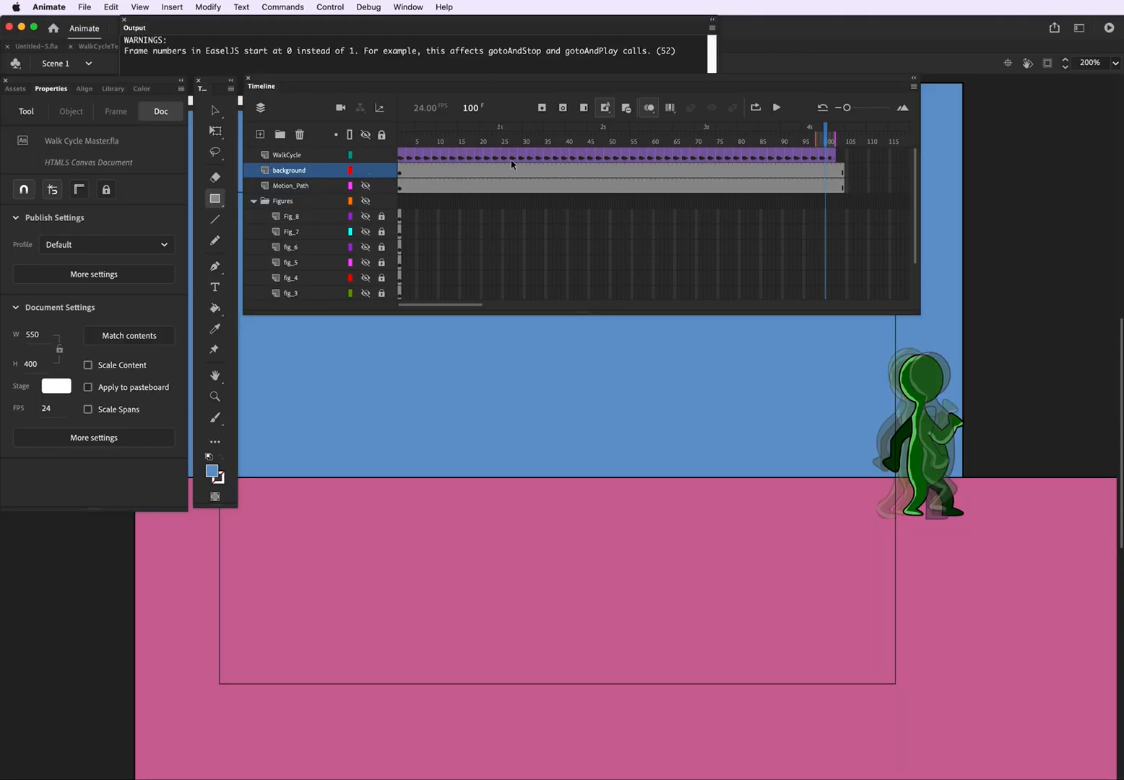